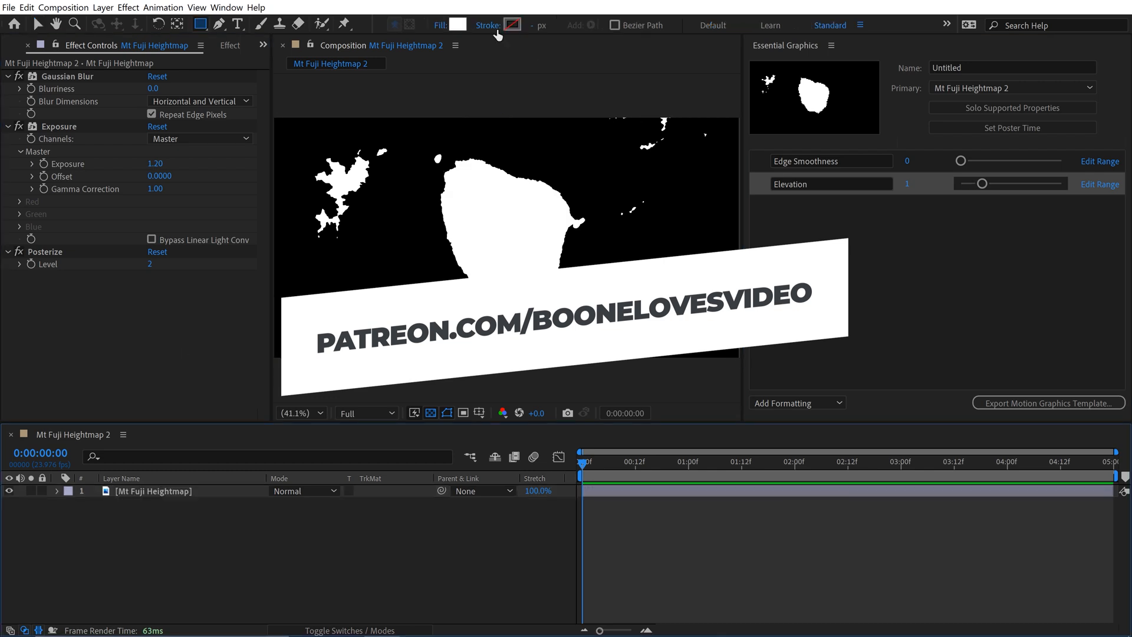
Step: Name the new layer "Color with Effects"
{"action": "key", "text": "Return"}
{"action": "type", "text": "Color with Effects"}
{"action": "key", "text": "Return"}
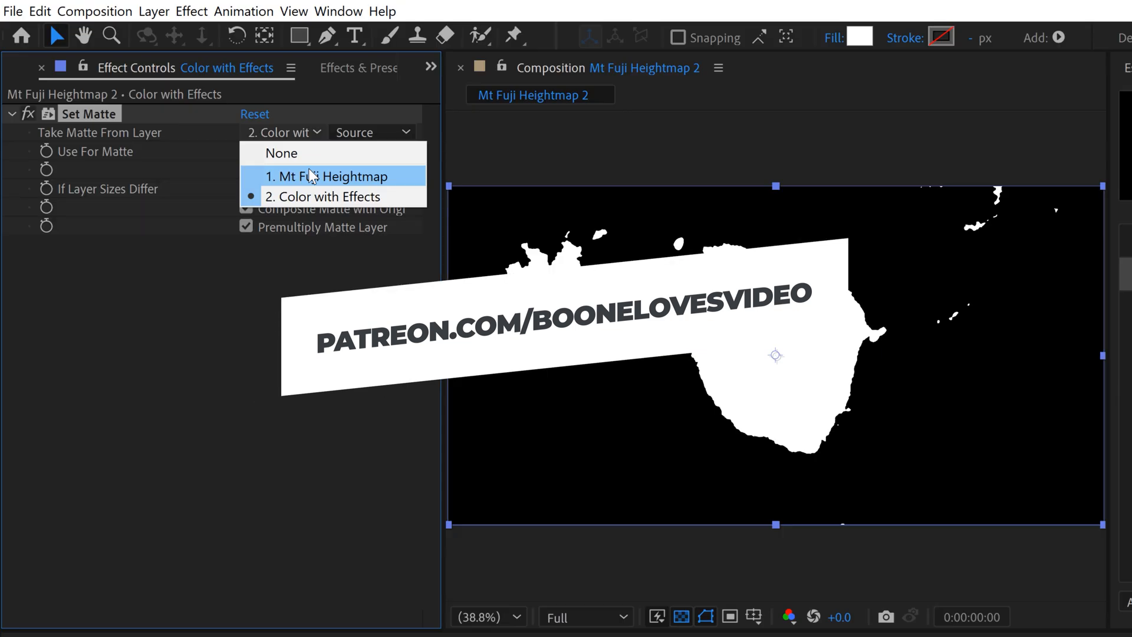
Step: Set the Set Matte effect on the Color with Effects layer to take its matte from the Mt Fuji Heightmap layer
{"action": "left_click", "coordinate": [309, 168]}
{"action": "left_click", "coordinate": [292, 153]}
{"action": "left_click", "coordinate": [310, 250]}
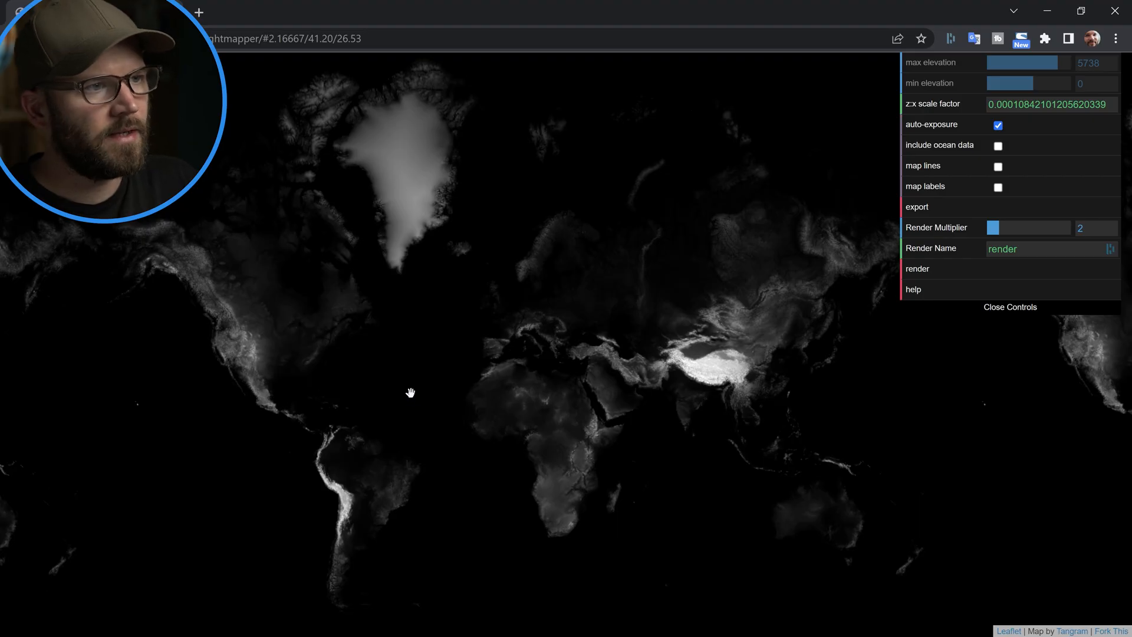
Step: Locate Japan on the world heightmap and look closely at the central region around Mt Fuji
{"action": "left_click_drag", "start_coordinate": [526, 408], "coordinate": [447, 389]}
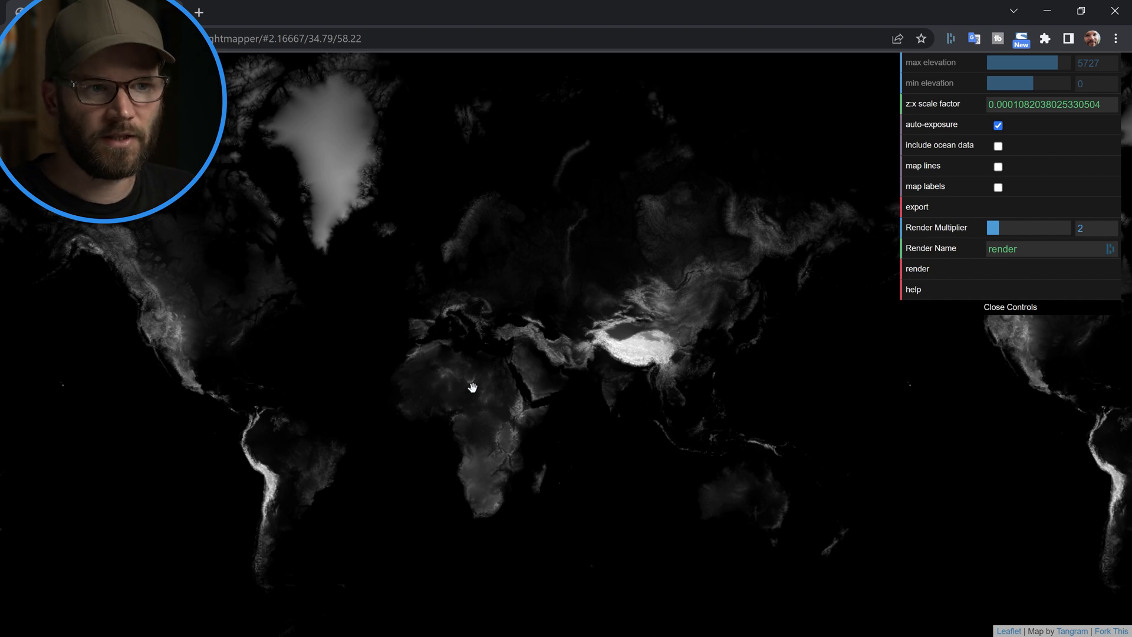
{"action": "scroll", "coordinate": [615, 382], "scroll_direction": "up", "scroll_amount": 1}
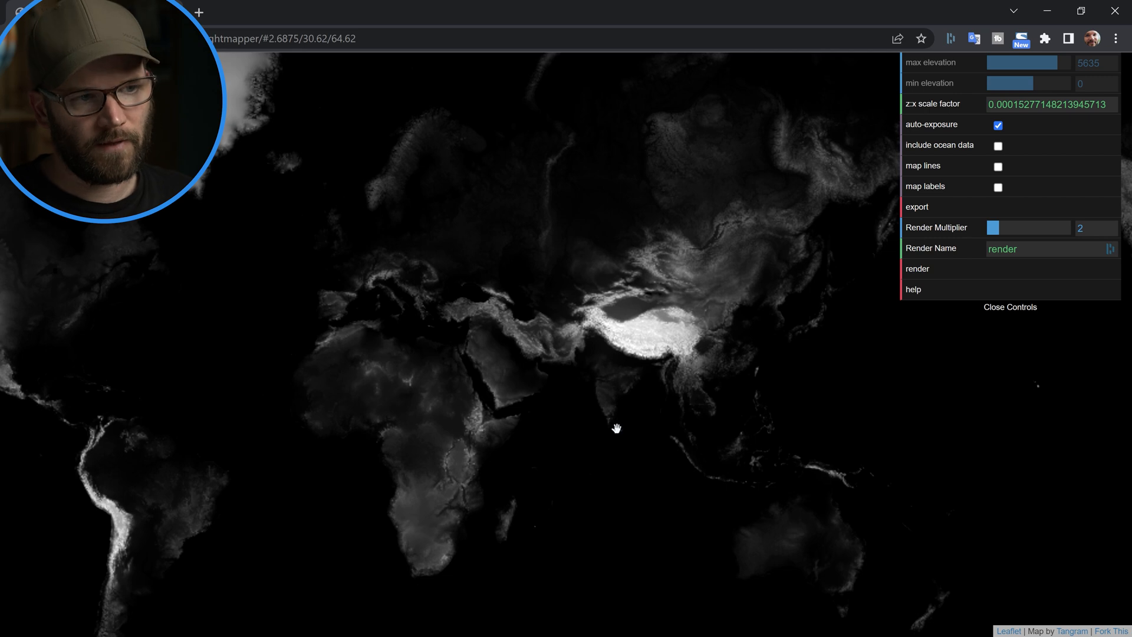
{"action": "scroll", "coordinate": [613, 436], "scroll_direction": "up", "scroll_amount": 1}
{"action": "scroll", "coordinate": [531, 436], "scroll_direction": "up", "scroll_amount": 1}
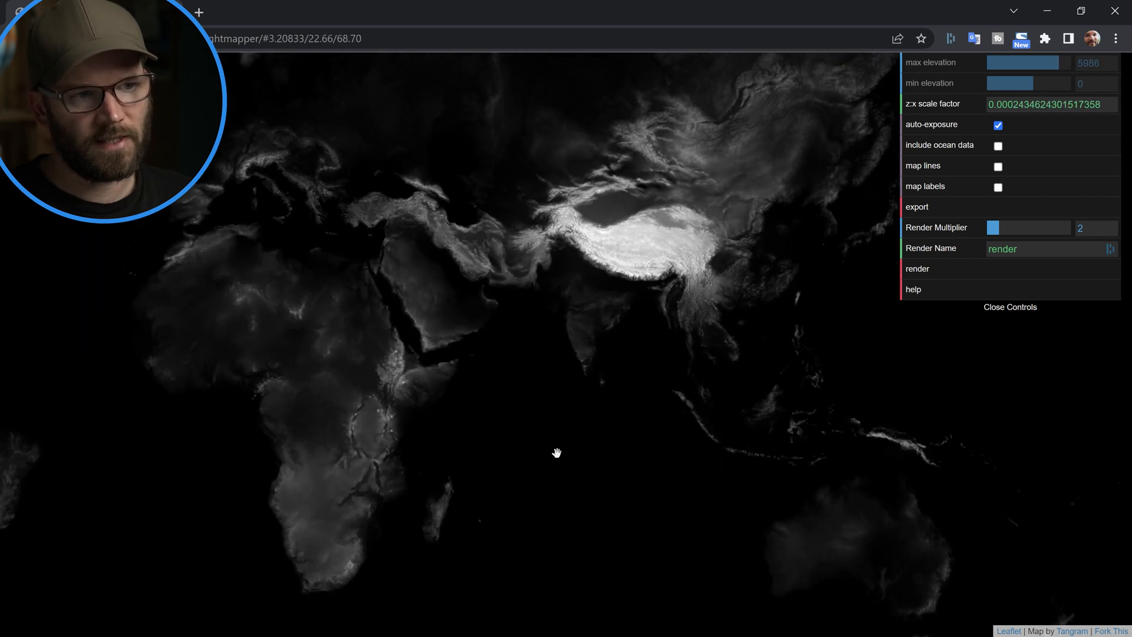
{"action": "scroll", "coordinate": [538, 425], "scroll_direction": "up", "scroll_amount": 1}
{"action": "scroll", "coordinate": [623, 374], "scroll_direction": "up", "scroll_amount": 1}
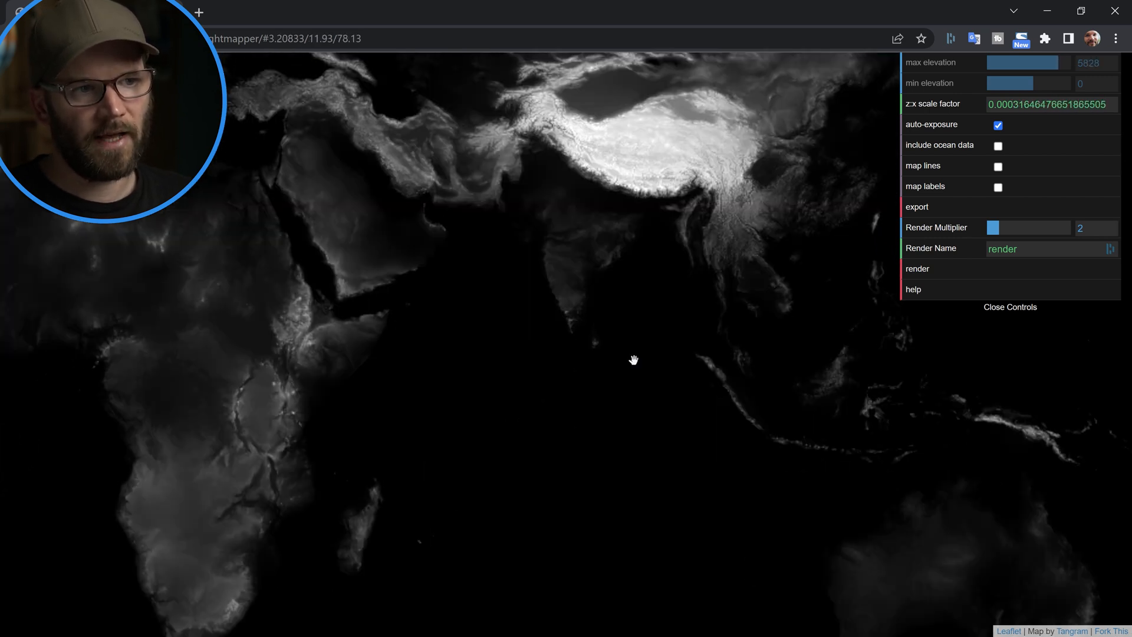
{"action": "left_click_drag", "start_coordinate": [619, 346], "coordinate": [594, 433]}
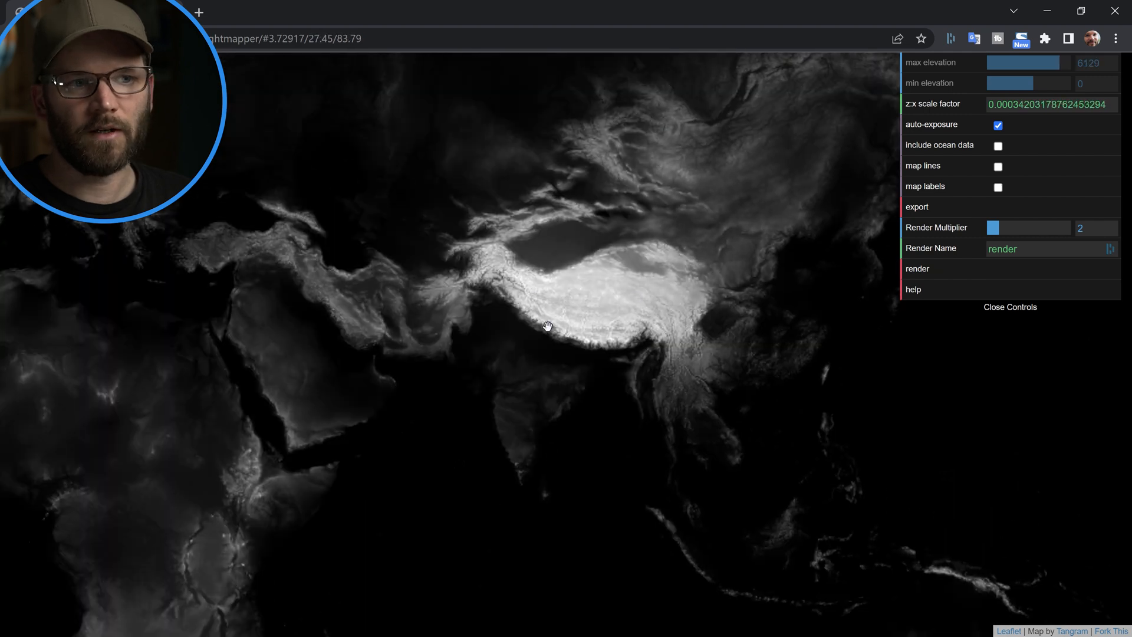
{"action": "left_click_drag", "start_coordinate": [772, 393], "coordinate": [531, 429]}
{"action": "scroll", "coordinate": [555, 355], "scroll_direction": "up", "scroll_amount": 6}
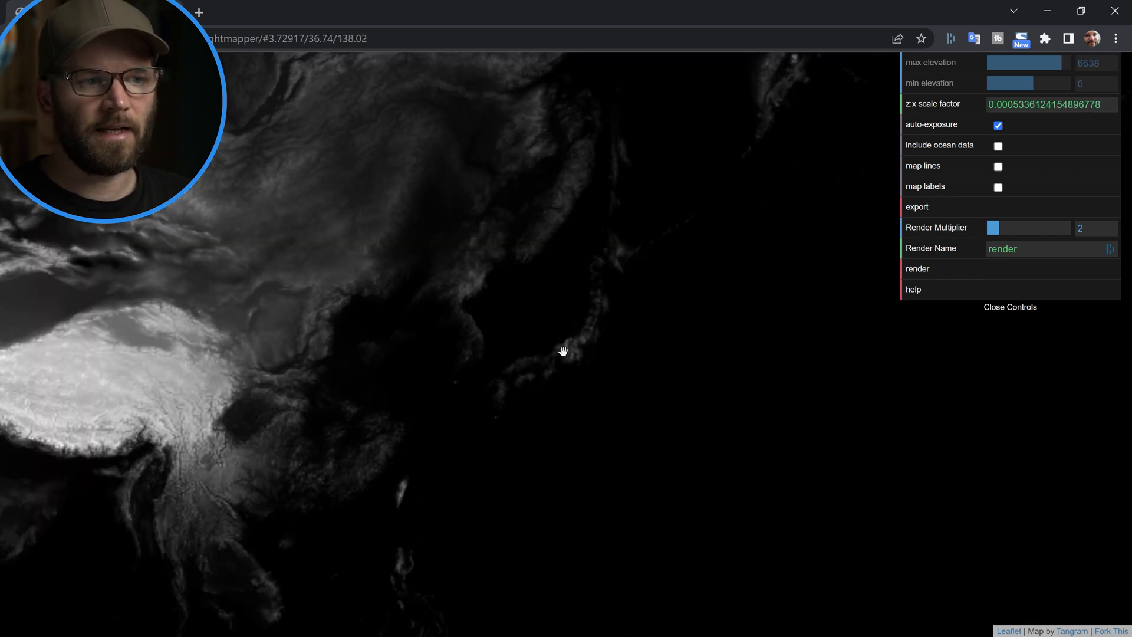
{"action": "scroll", "coordinate": [595, 363], "scroll_direction": "up", "scroll_amount": 8}
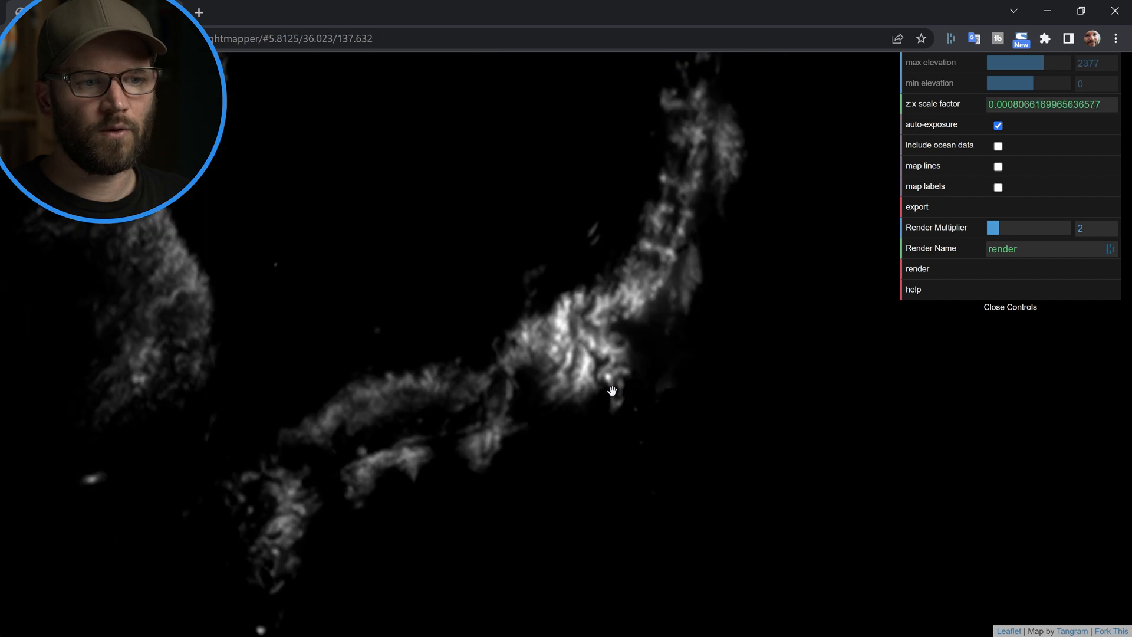
{"action": "scroll", "coordinate": [619, 371], "scroll_direction": "up", "scroll_amount": 8}
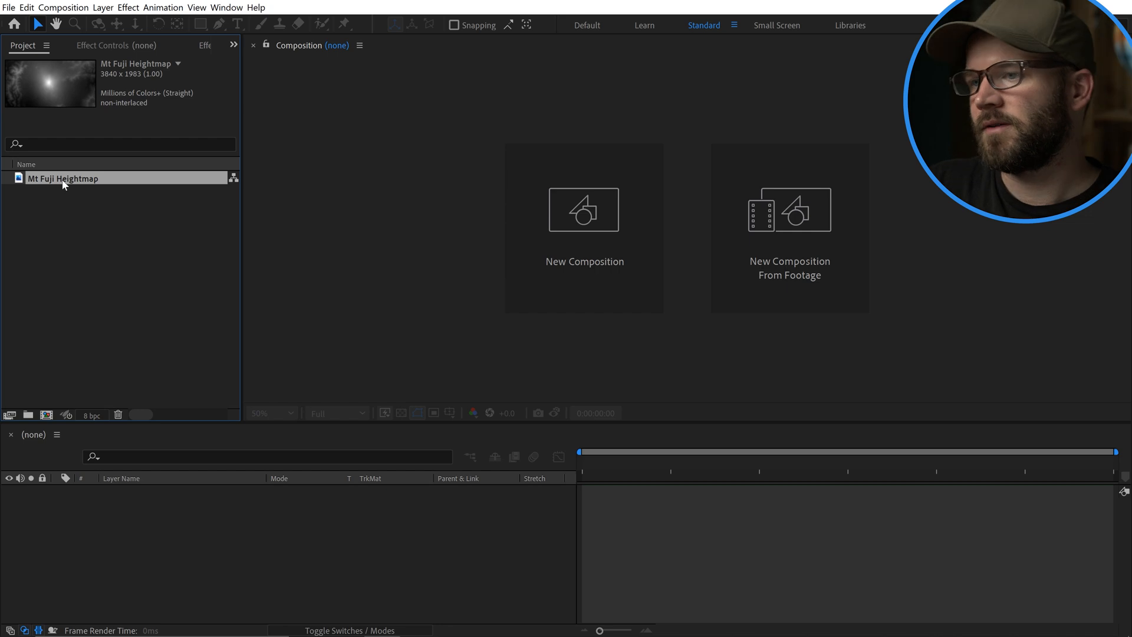
Step: Create a composition from the Mt Fuji Heightmap footage and show the available effects and presets
{"action": "left_click_drag", "start_coordinate": [59, 179], "coordinate": [48, 414]}
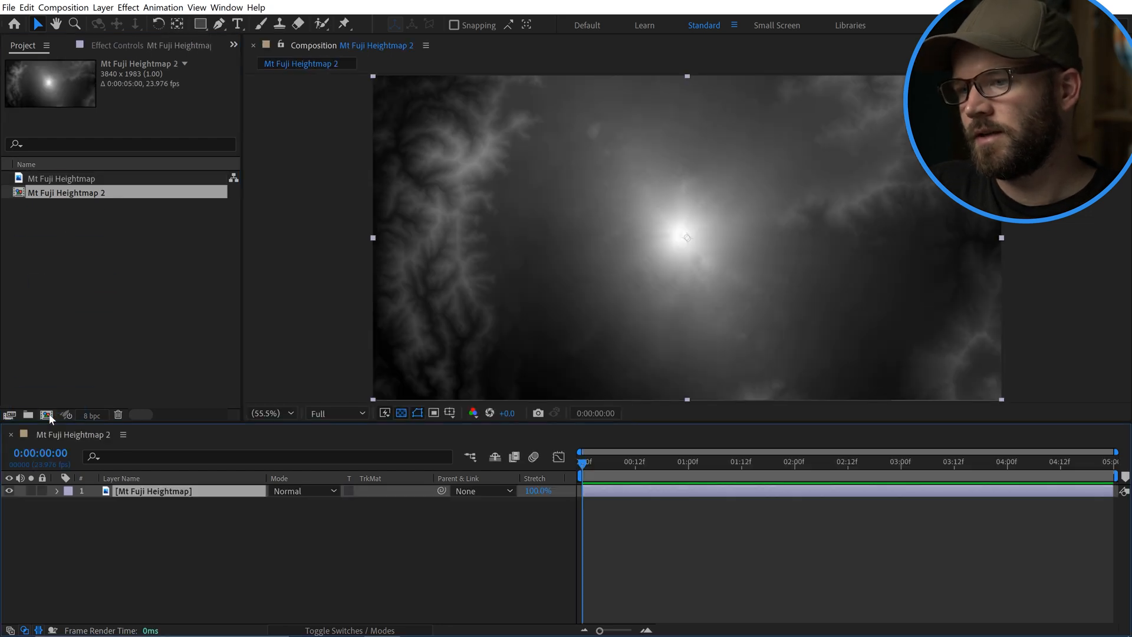
{"action": "left_click", "coordinate": [171, 545]}
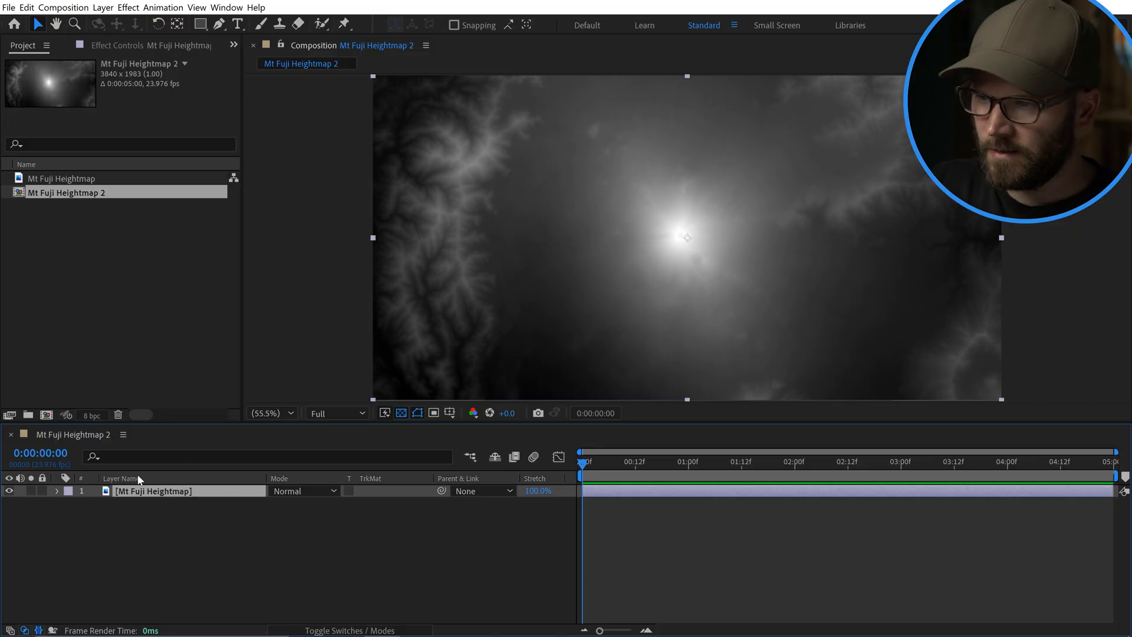
{"action": "key", "text": "ctrl+space"}
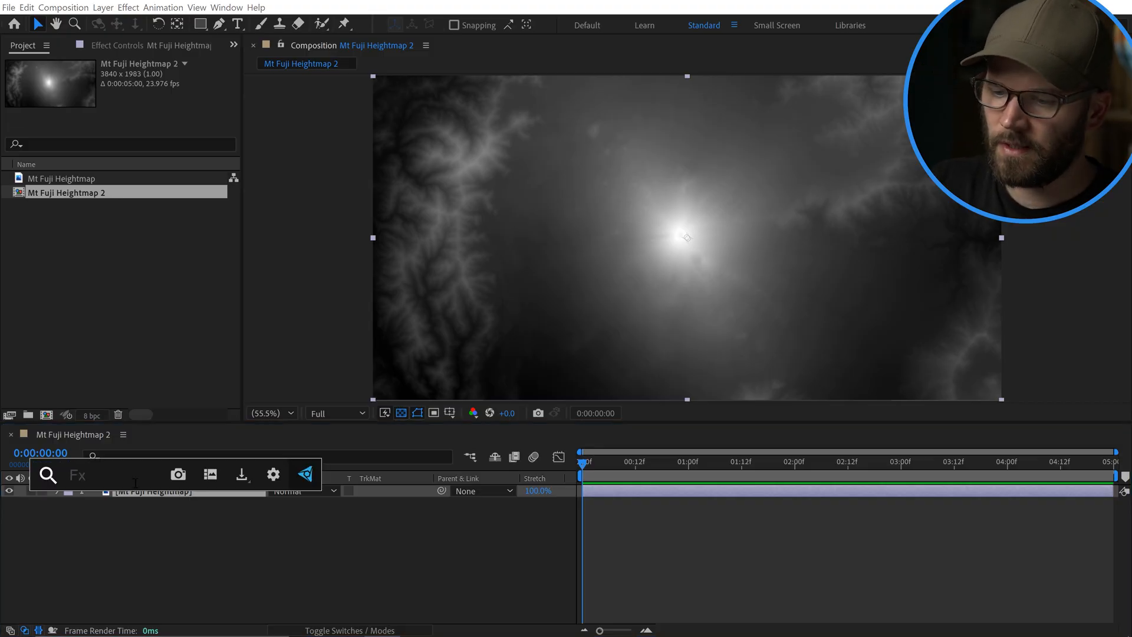
{"action": "left_click", "coordinate": [233, 44]}
{"action": "left_click", "coordinate": [271, 93]}
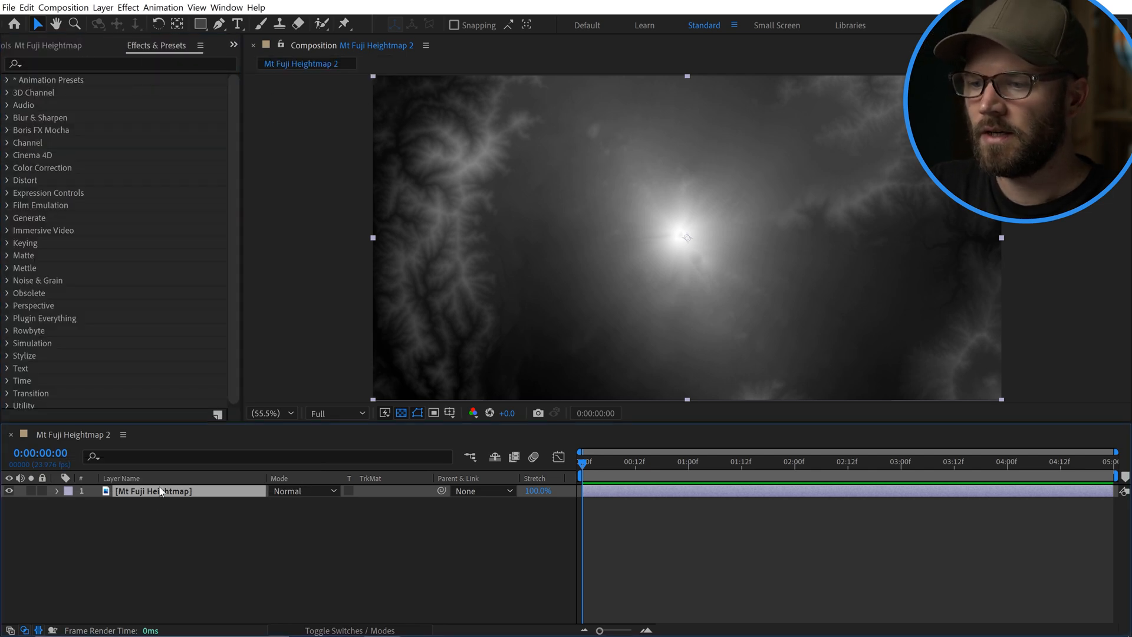
Step: Apply the Posterize effect to the Mt Fuji Heightmap layer and show its settings
{"action": "key", "text": "ctrl+space"}
{"action": "type", "text": "poster"}
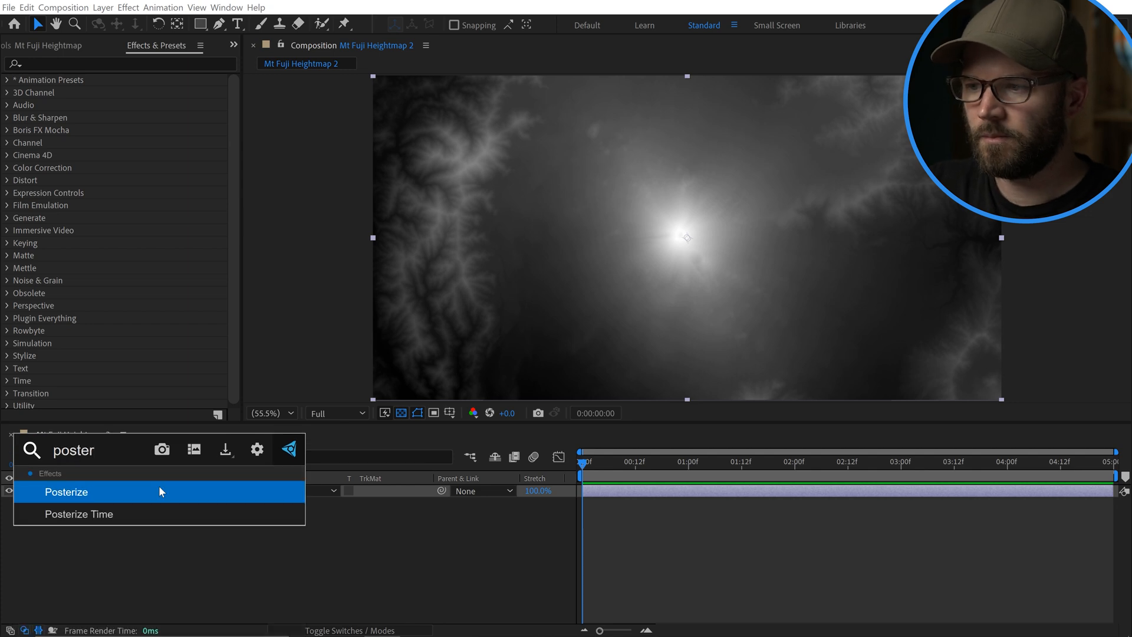
{"action": "left_click", "coordinate": [159, 491]}
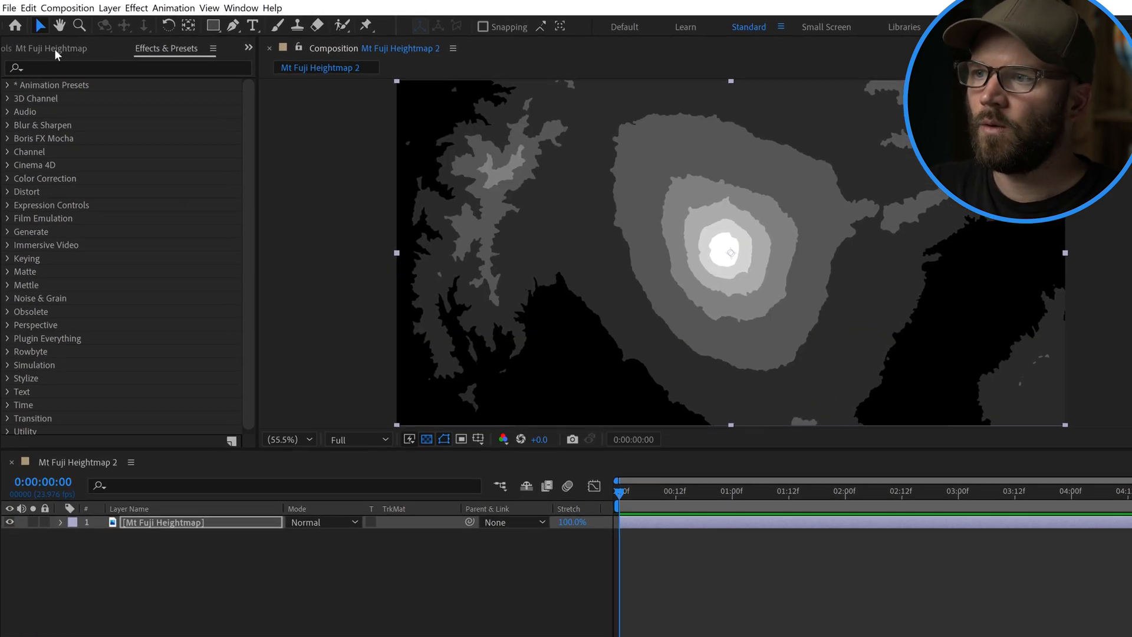
{"action": "left_click", "coordinate": [48, 45]}
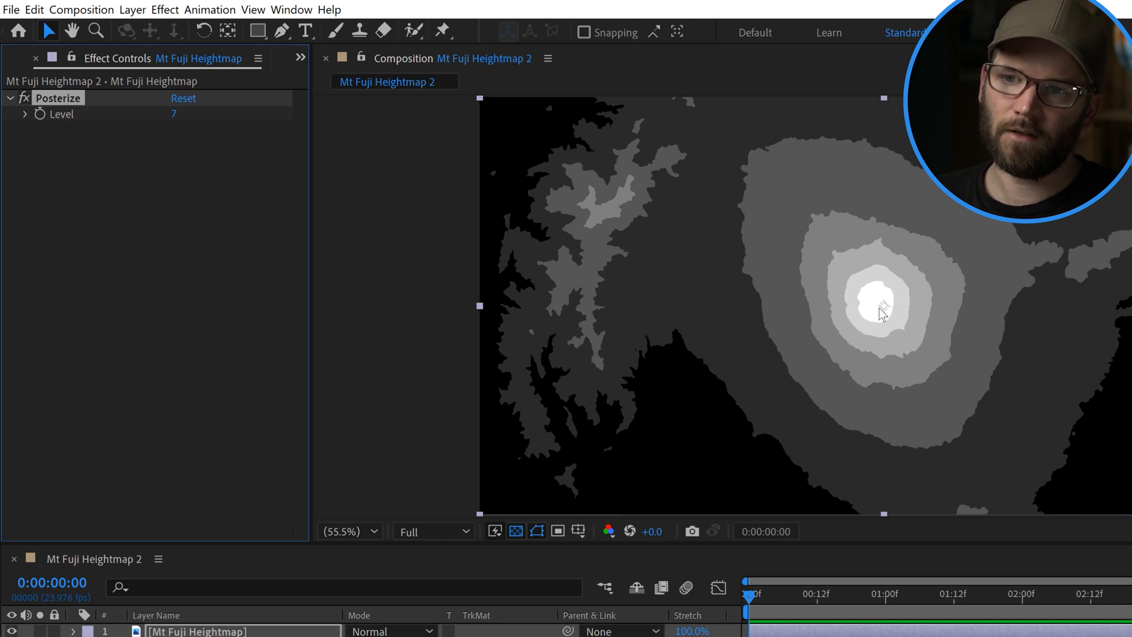
Step: Test Posterize levels up to 255, and set the level to 2 for a black-and-white shape
{"action": "left_click_drag", "start_coordinate": [176, 114], "coordinate": [955, 100]}
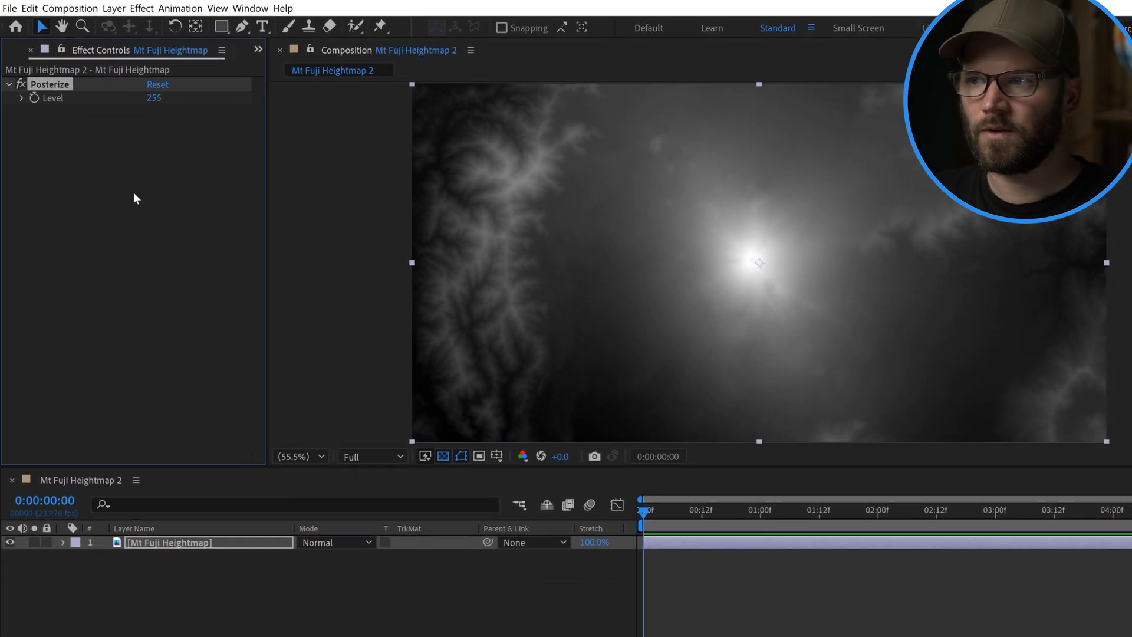
{"action": "left_click_drag", "start_coordinate": [159, 100], "coordinate": [148, 114]}
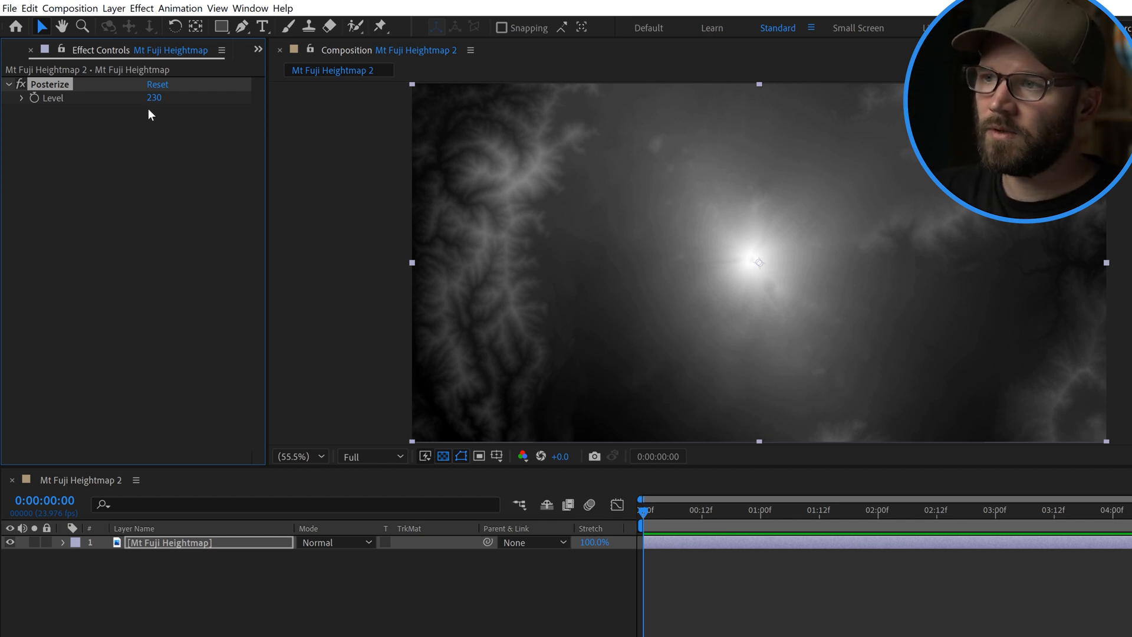
{"action": "left_click", "coordinate": [155, 97]}
{"action": "type", "text": "2"}
{"action": "key", "text": "Return"}
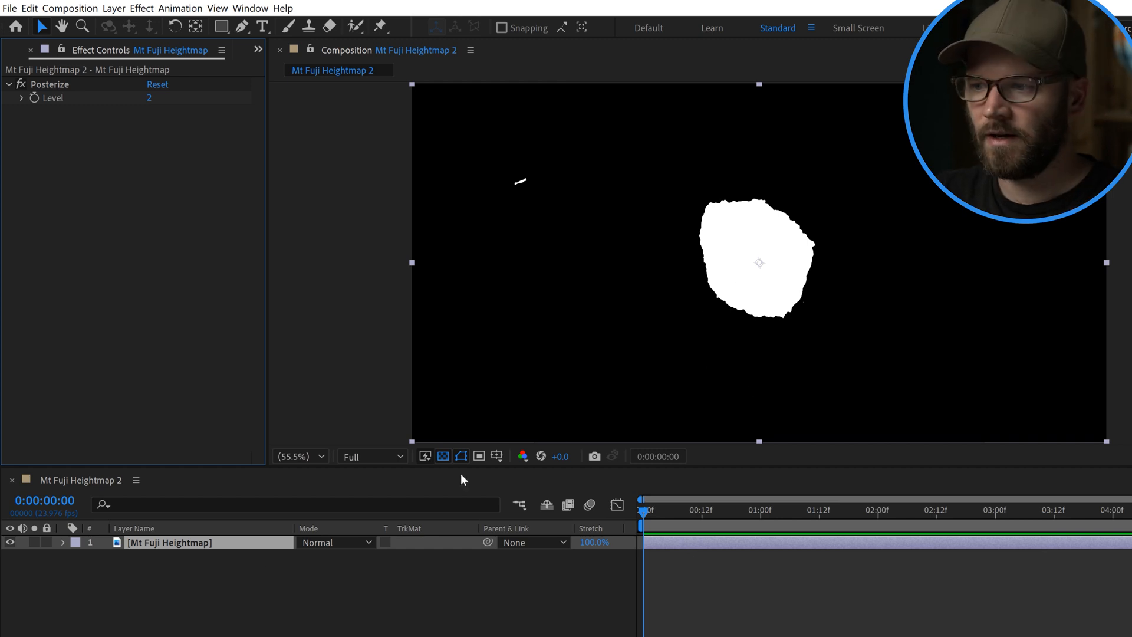
Step: Apply the Exposure effect to the Mt Fuji Heightmap layer
{"action": "left_click", "coordinate": [221, 546]}
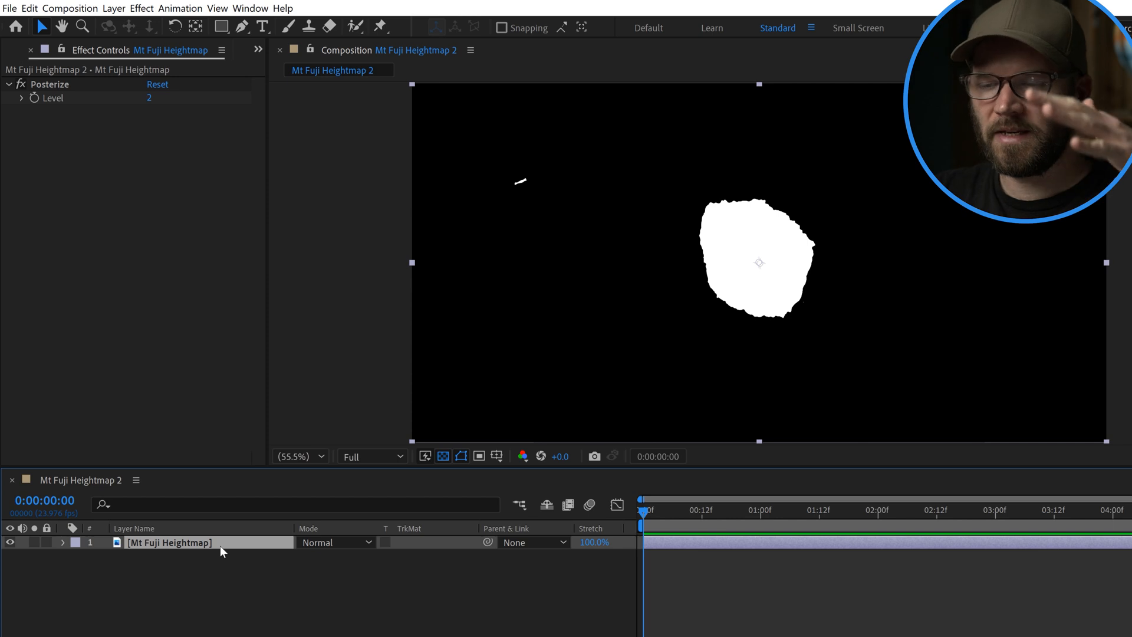
{"action": "key", "text": "ctrl+space"}
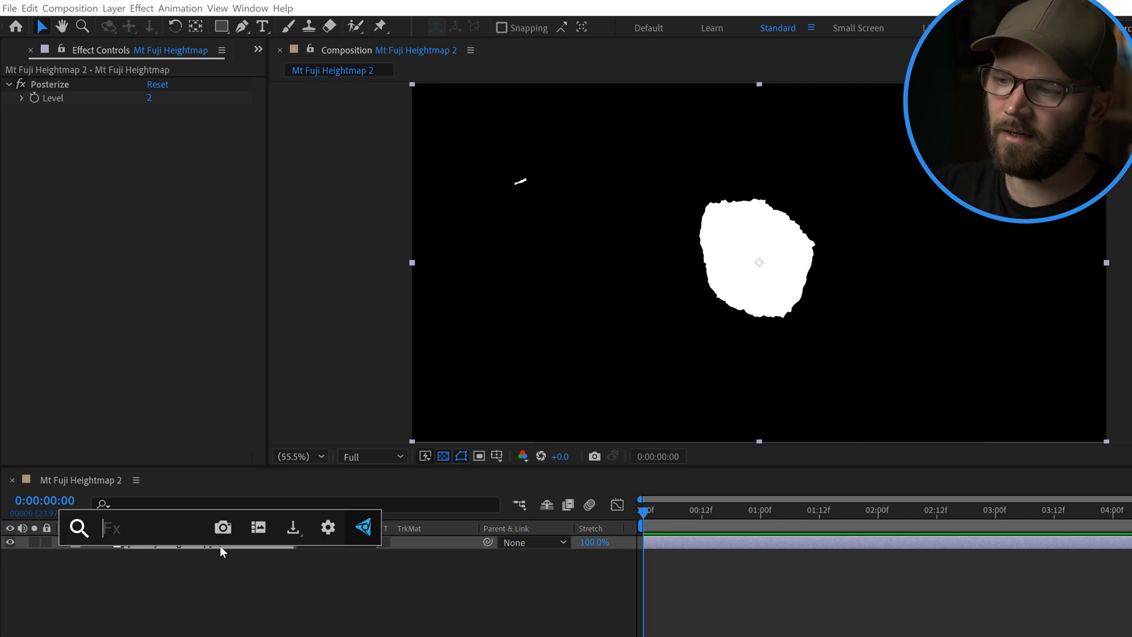
{"action": "type", "text": "expos"}
{"action": "key", "text": "Return"}
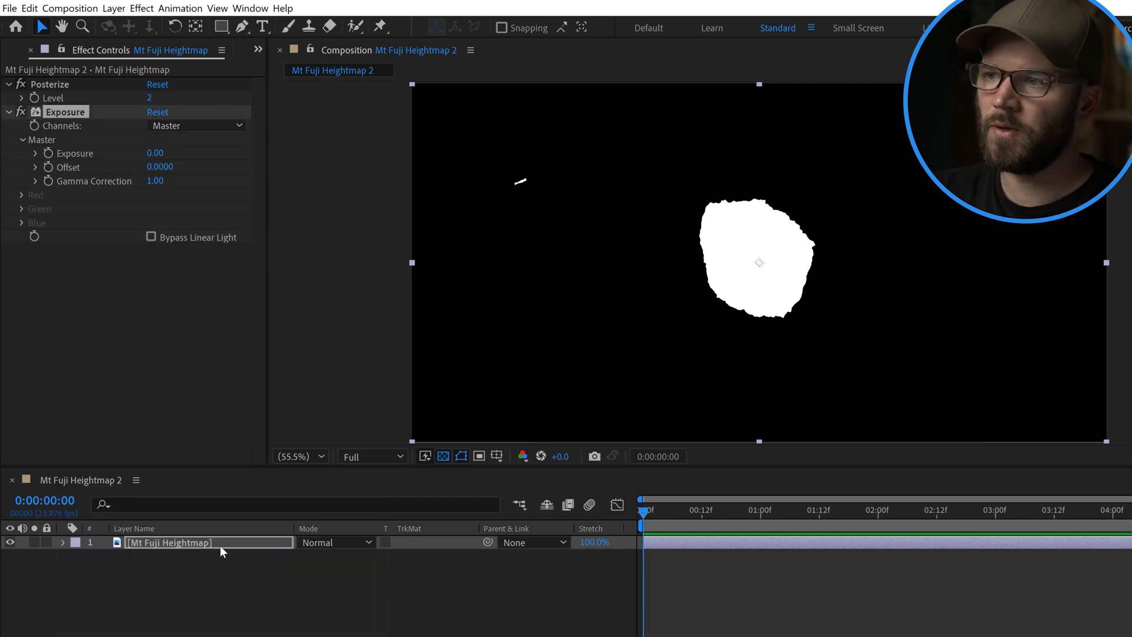
Step: Reorder the Exposure effect above Posterize and set its master exposure to about 0.82
{"action": "left_click_drag", "start_coordinate": [155, 152], "coordinate": [323, 184]}
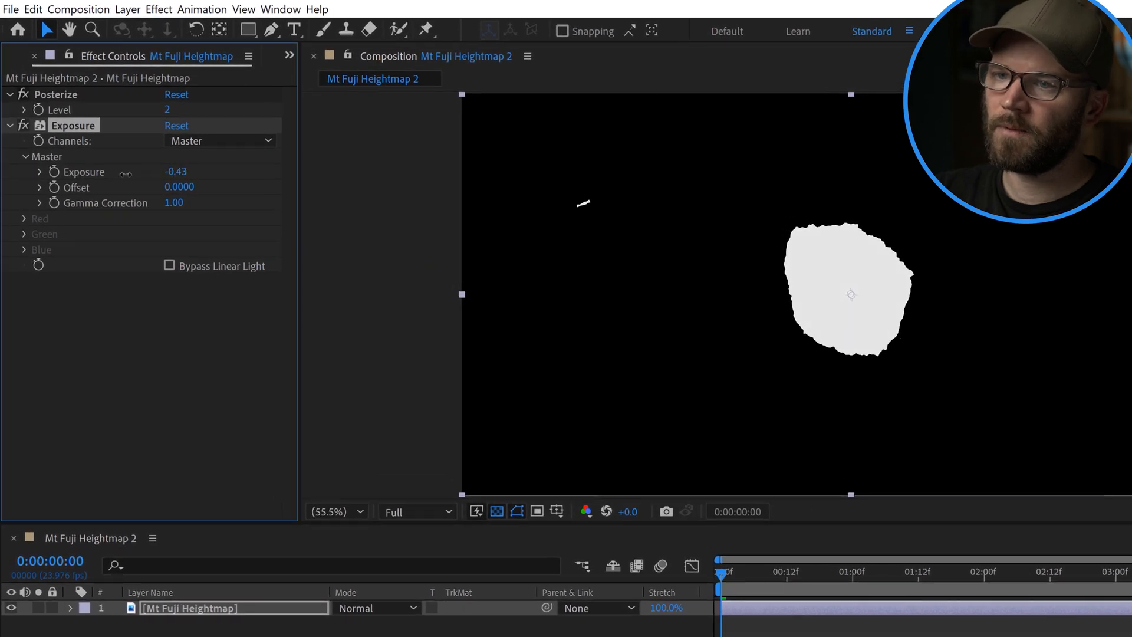
{"action": "left_click_drag", "start_coordinate": [72, 187], "coordinate": [161, 196]}
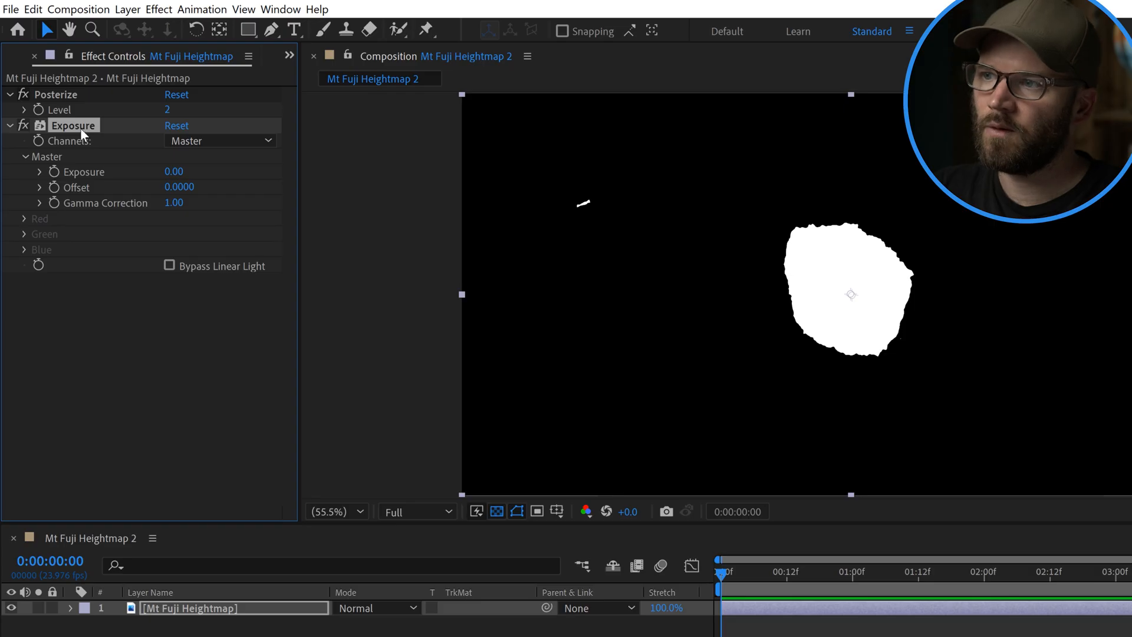
{"action": "left_click_drag", "start_coordinate": [80, 127], "coordinate": [87, 86]}
{"action": "left_click_drag", "start_coordinate": [174, 146], "coordinate": [194, 205]}
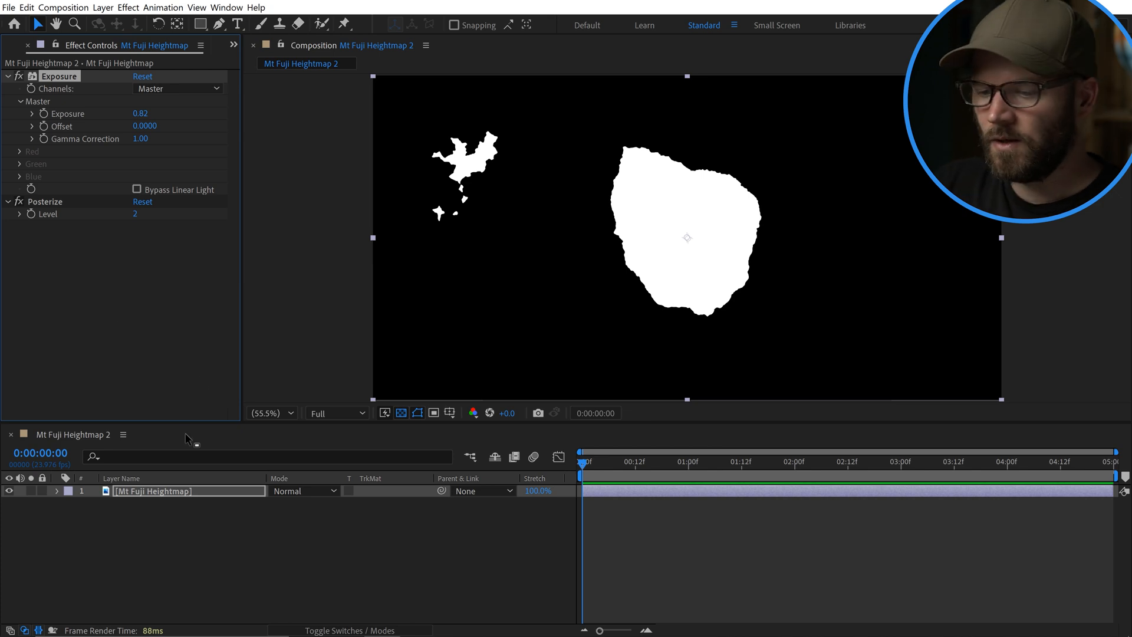
Step: Apply the non-legacy Gaussian Blur effect to the heightmap layer and place it above Exposure in the effect order
{"action": "key", "text": "ctrl+space"}
{"action": "type", "text": "gaus"}
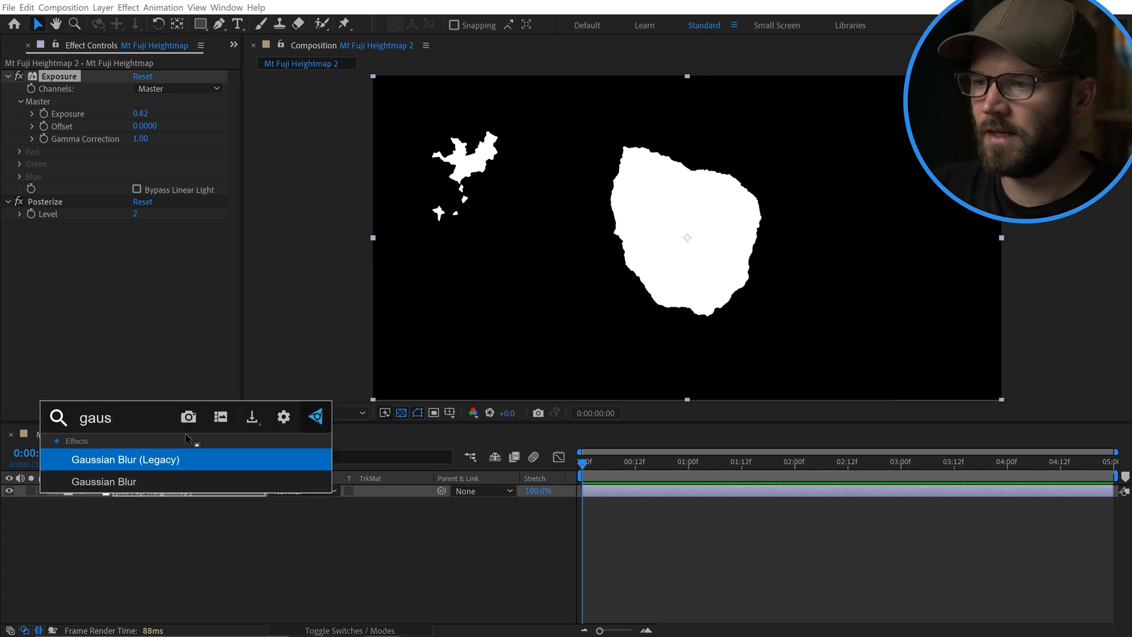
{"action": "key", "text": "Down"}
{"action": "key", "text": "Return"}
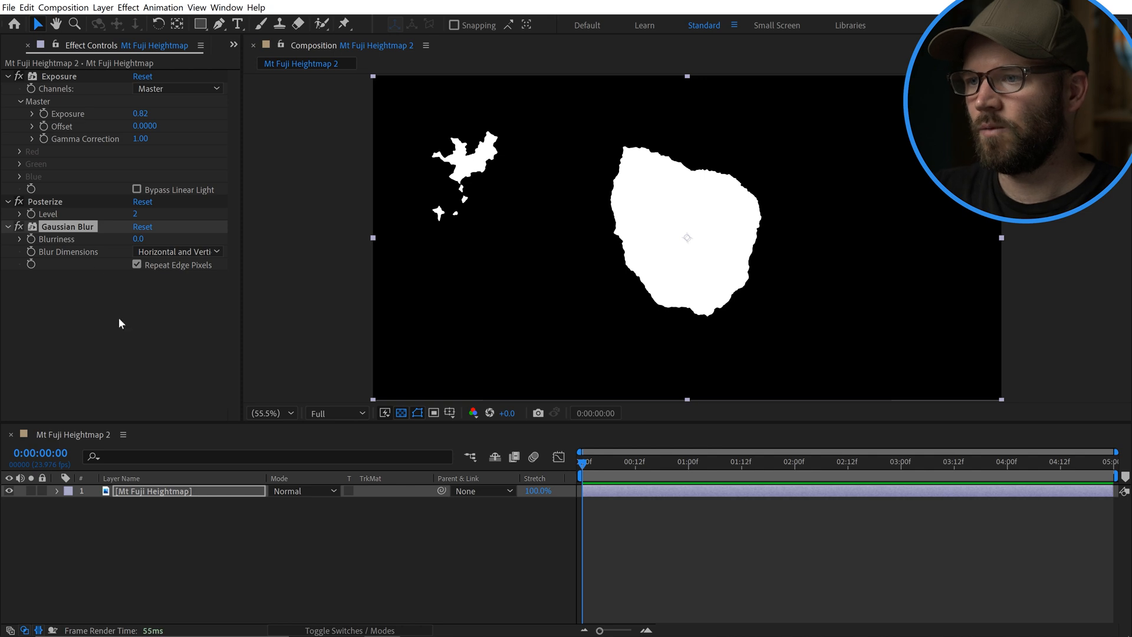
{"action": "left_click_drag", "start_coordinate": [69, 232], "coordinate": [83, 134]}
Step: Try raising the Gaussian Blur blurriness to smooth the shape's edges, and return it to 0
{"action": "left_click_drag", "start_coordinate": [85, 79], "coordinate": [140, 88]}
{"action": "left_click", "coordinate": [140, 87]}
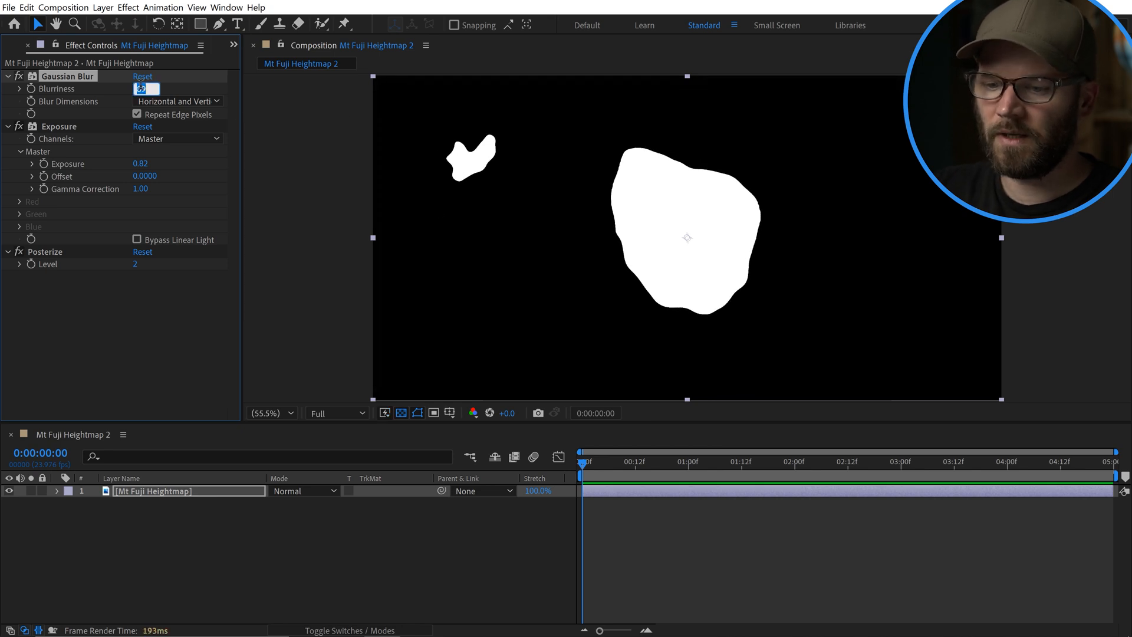
{"action": "type", "text": "0.5"}
{"action": "key", "text": "Return"}
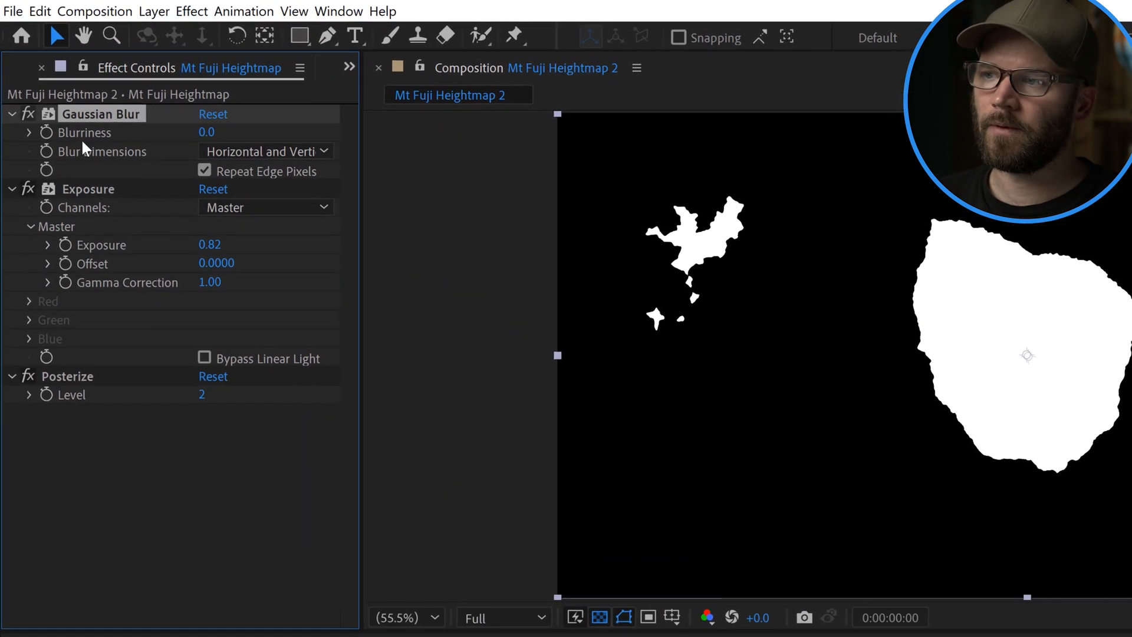
Step: Add the Gaussian Blur's Blurriness property to Essential Graphics and make more room for the Essential Graphics controls
{"action": "right_click", "coordinate": [87, 242]}
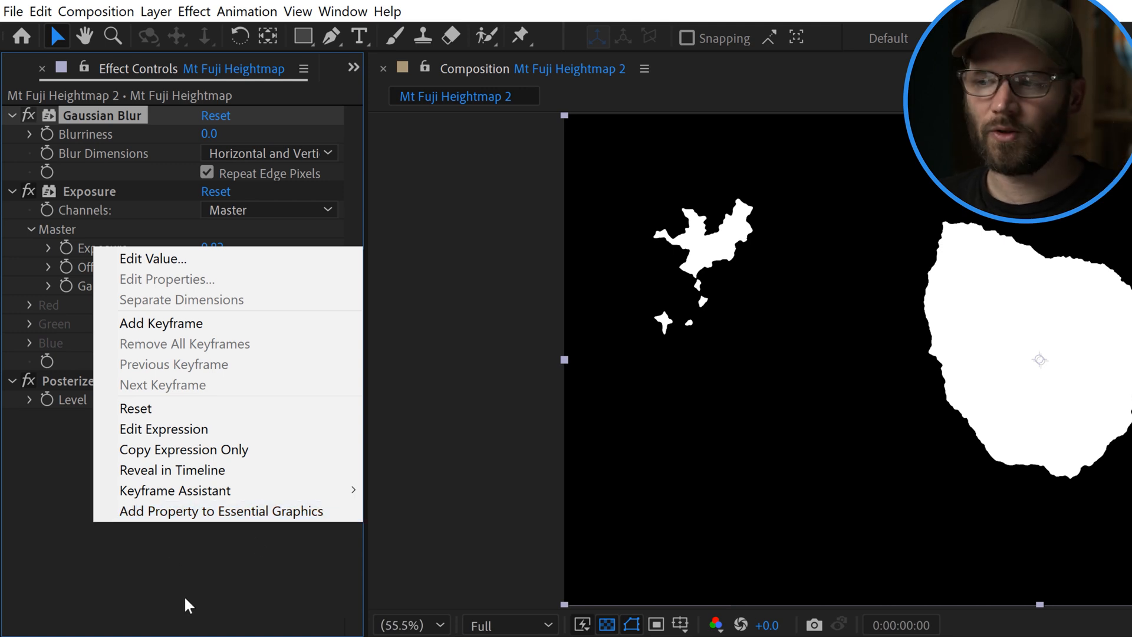
{"action": "left_click", "coordinate": [168, 575]}
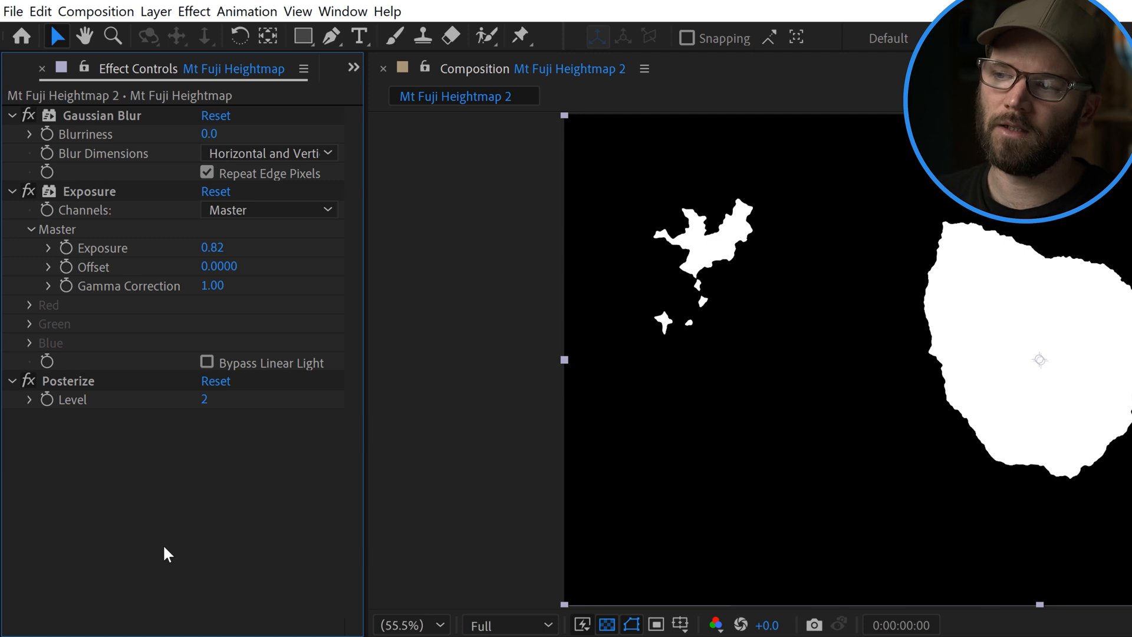
{"action": "right_click", "coordinate": [91, 141]}
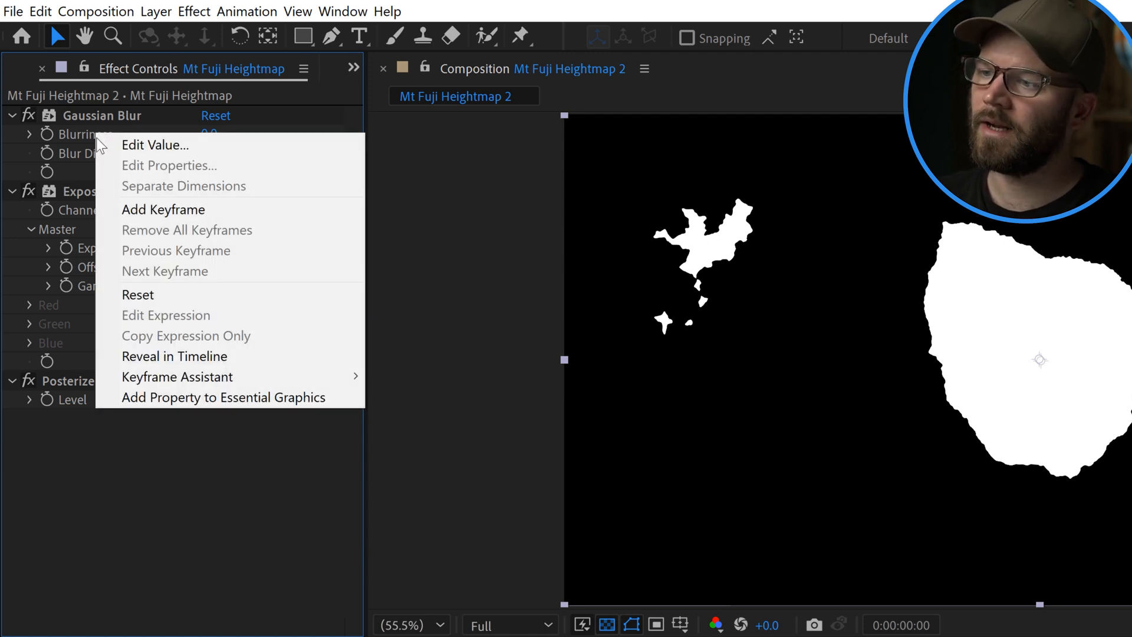
{"action": "left_click", "coordinate": [190, 398]}
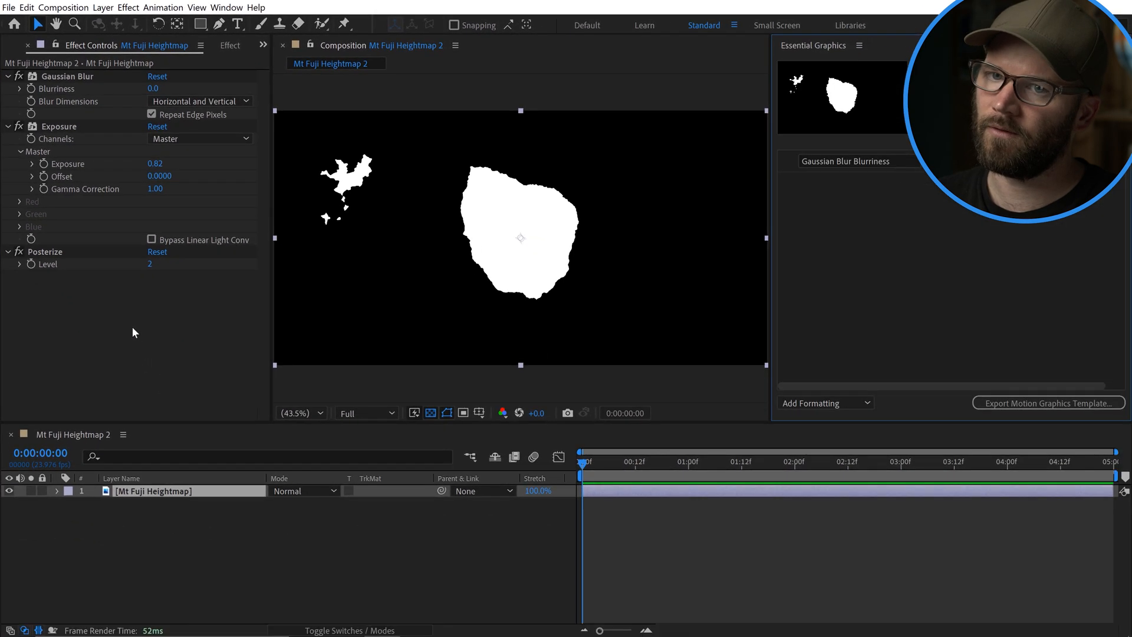
{"action": "left_click_drag", "start_coordinate": [765, 193], "coordinate": [742, 195]}
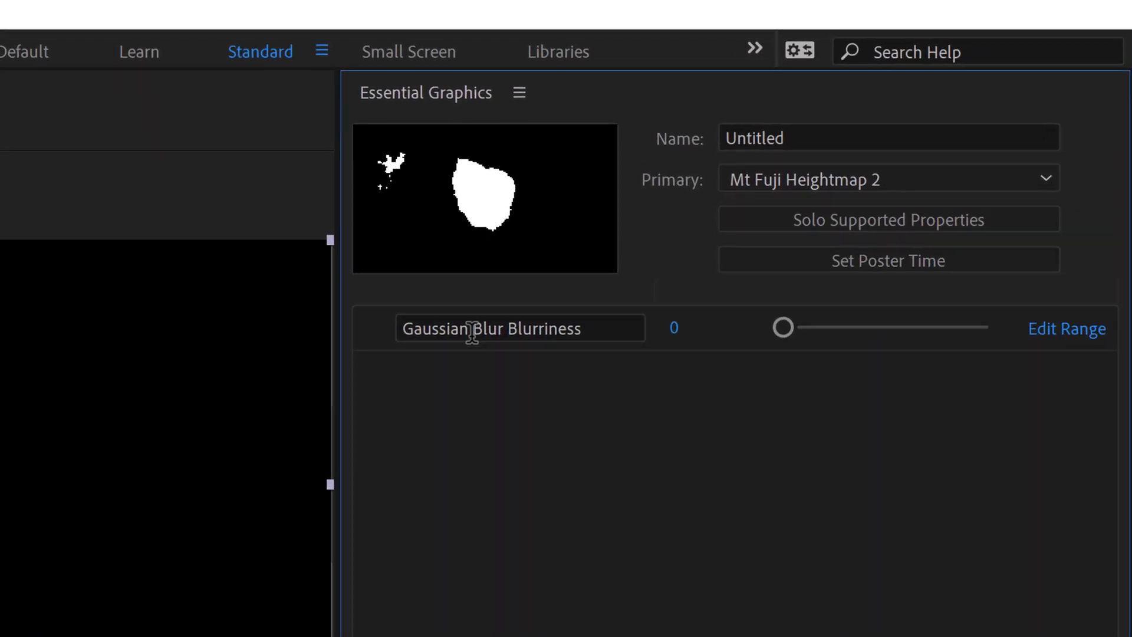
Step: Rename the Gaussian Blur Blurriness control in Essential Graphics as Edge Smoothness
{"action": "double_click", "coordinate": [472, 330]}
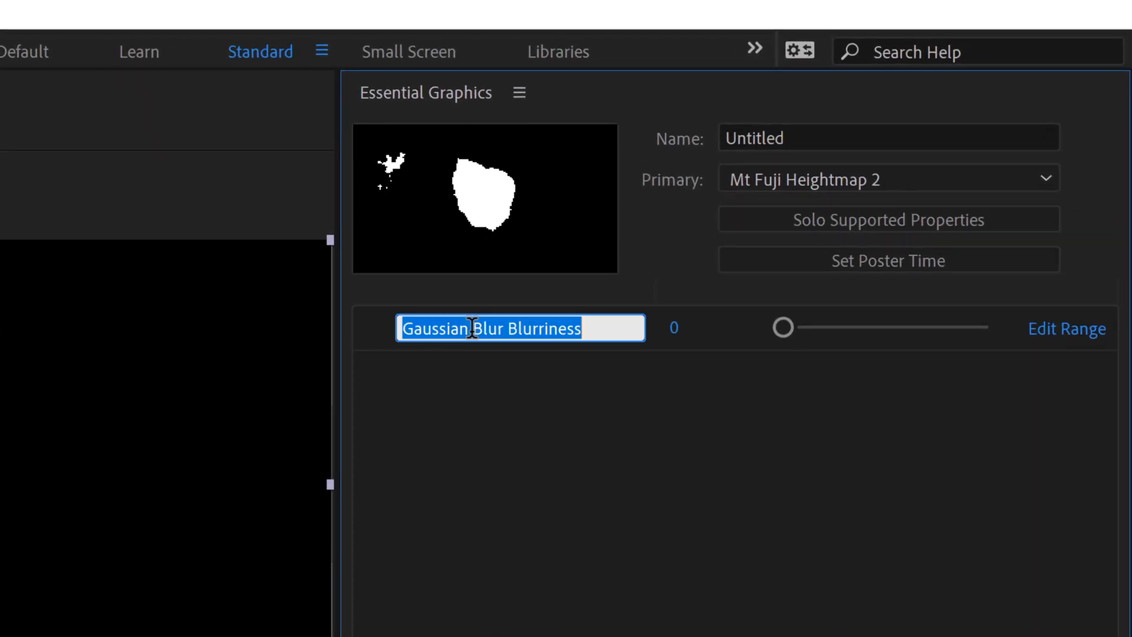
{"action": "key", "text": "ctrl+a"}
{"action": "type", "text": "Edge Smoothness"}
{"action": "key", "text": "Return"}
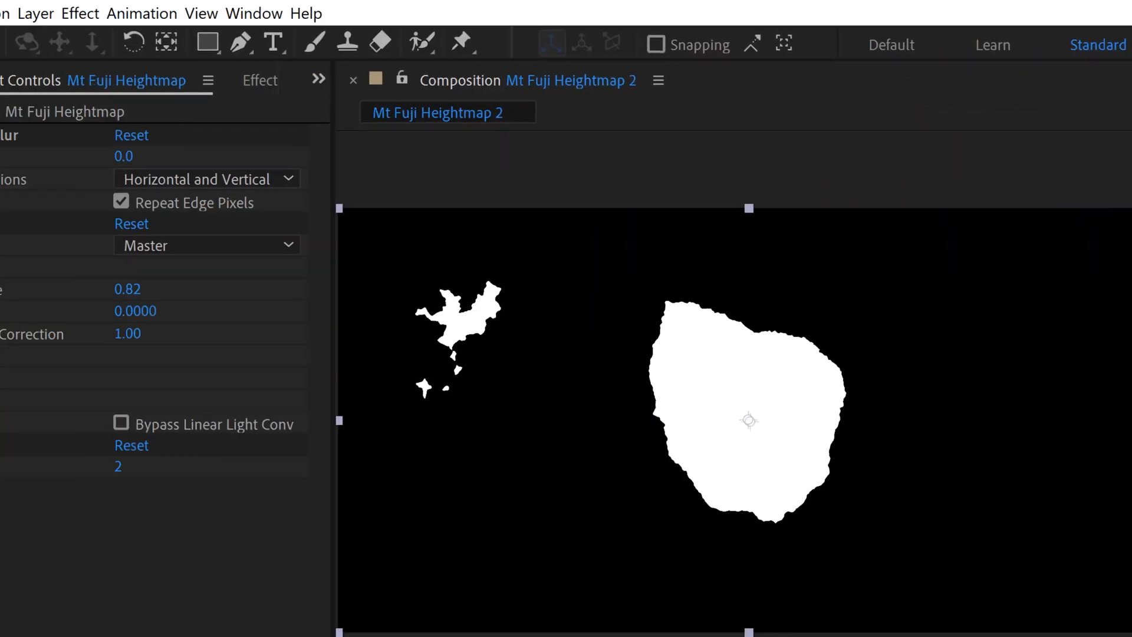
Step: Add the Exposure effect's master Exposure property to Essential Graphics and name the control Elevation
{"action": "right_click", "coordinate": [117, 288]}
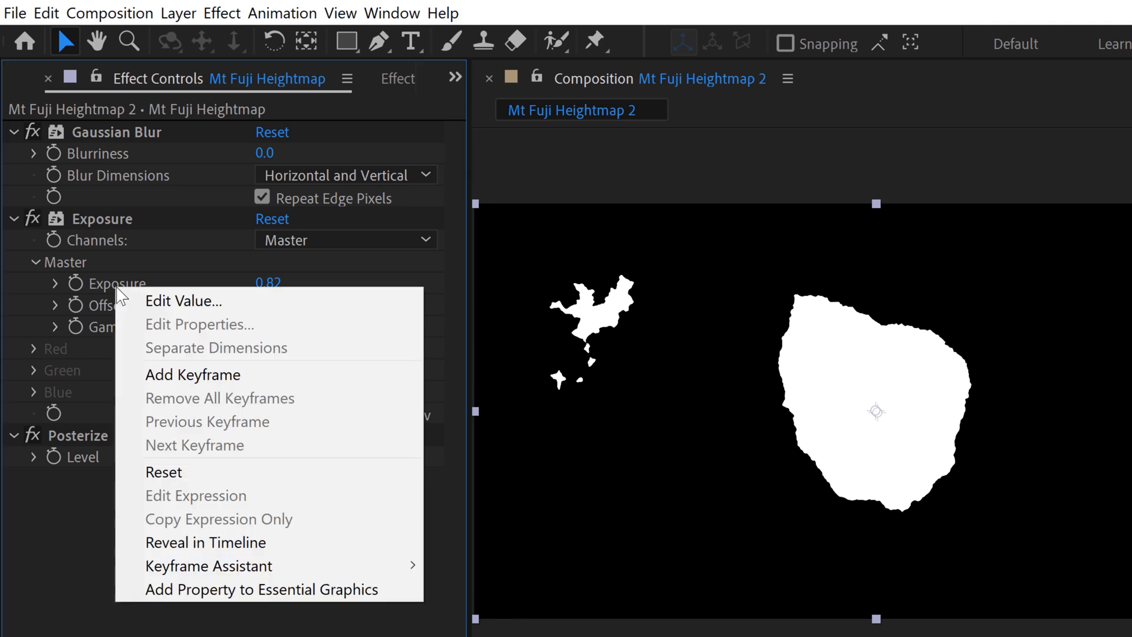
{"action": "left_click", "coordinate": [219, 592]}
{"action": "triple_click", "coordinate": [571, 316]}
{"action": "type", "text": "Elevation"}
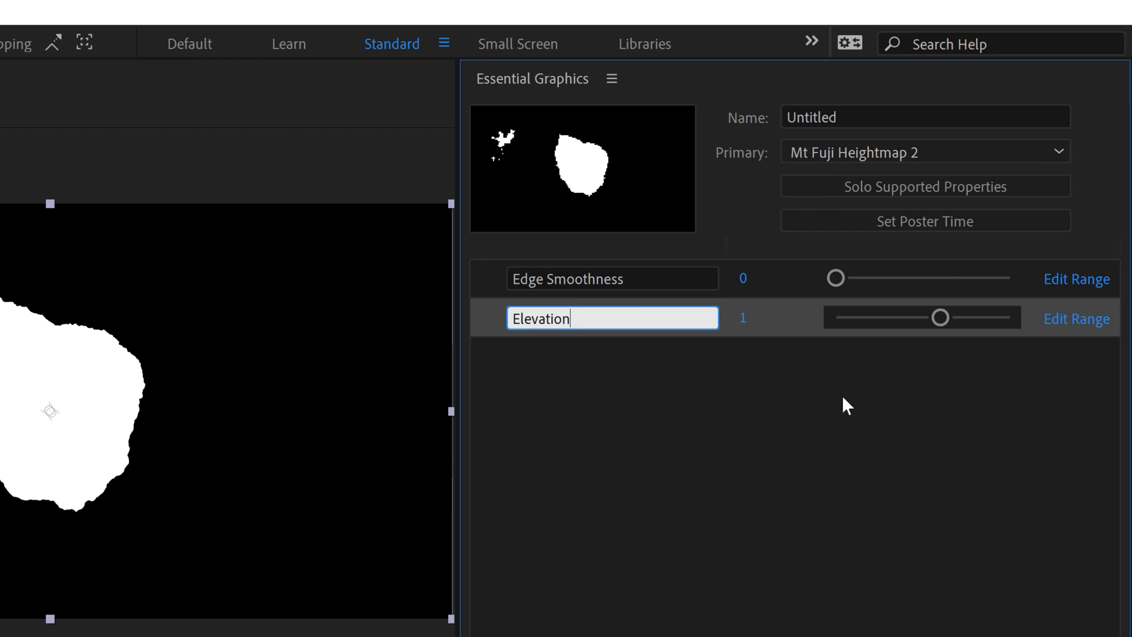
{"action": "key", "text": "Return"}
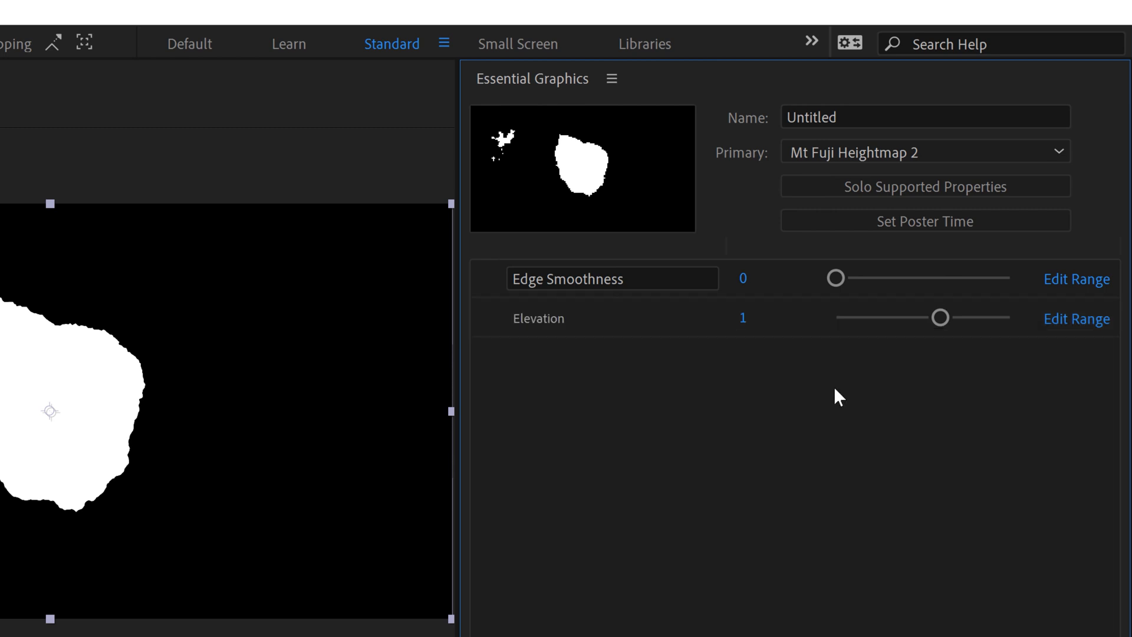
Step: Set the upper limit of the Edge Smoothness control's slider range to 250
{"action": "left_click", "coordinate": [1068, 280]}
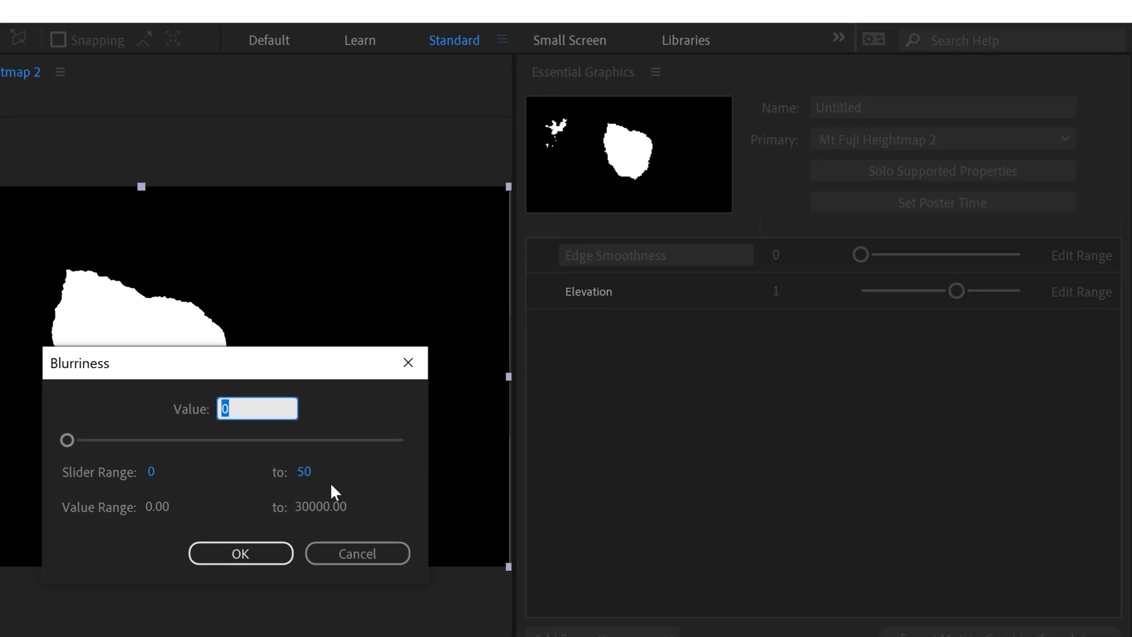
{"action": "left_click", "coordinate": [304, 472]}
{"action": "type", "text": "250"}
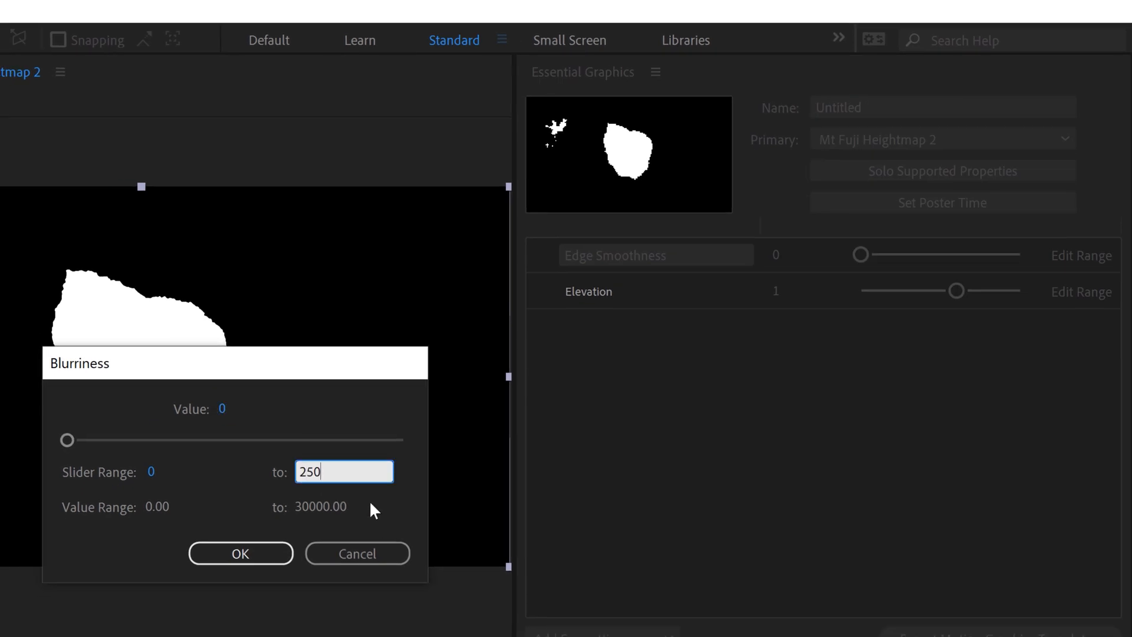
{"action": "key", "text": "Return"}
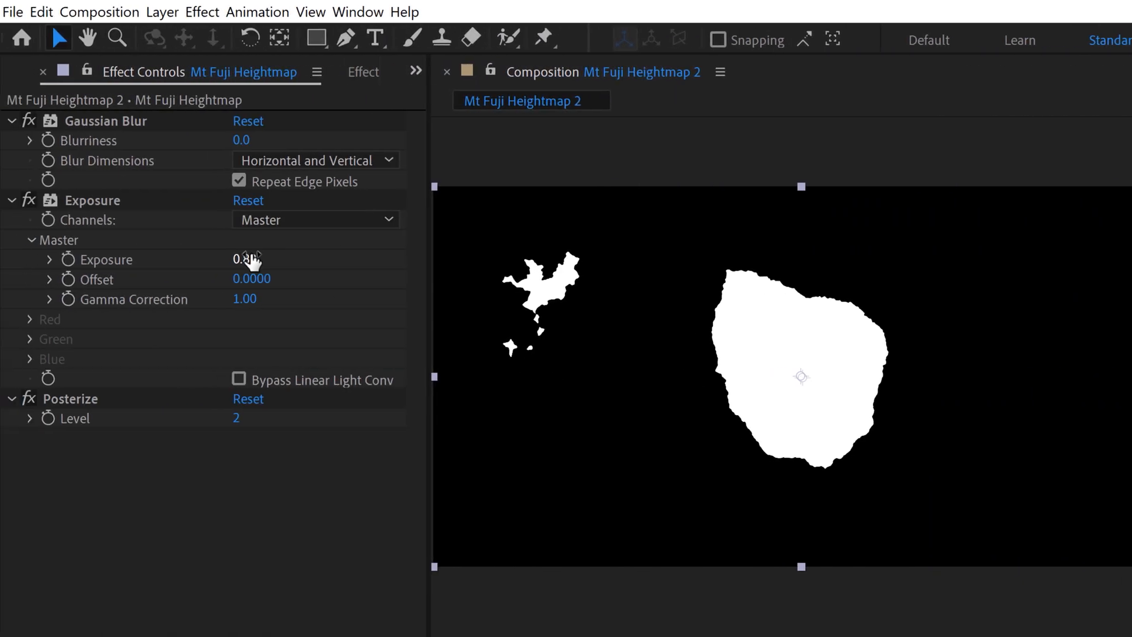
Step: Try lowering the master Exposure value and raising it again to test the elevation extremes
{"action": "left_click_drag", "start_coordinate": [250, 260], "coordinate": [58, 275]}
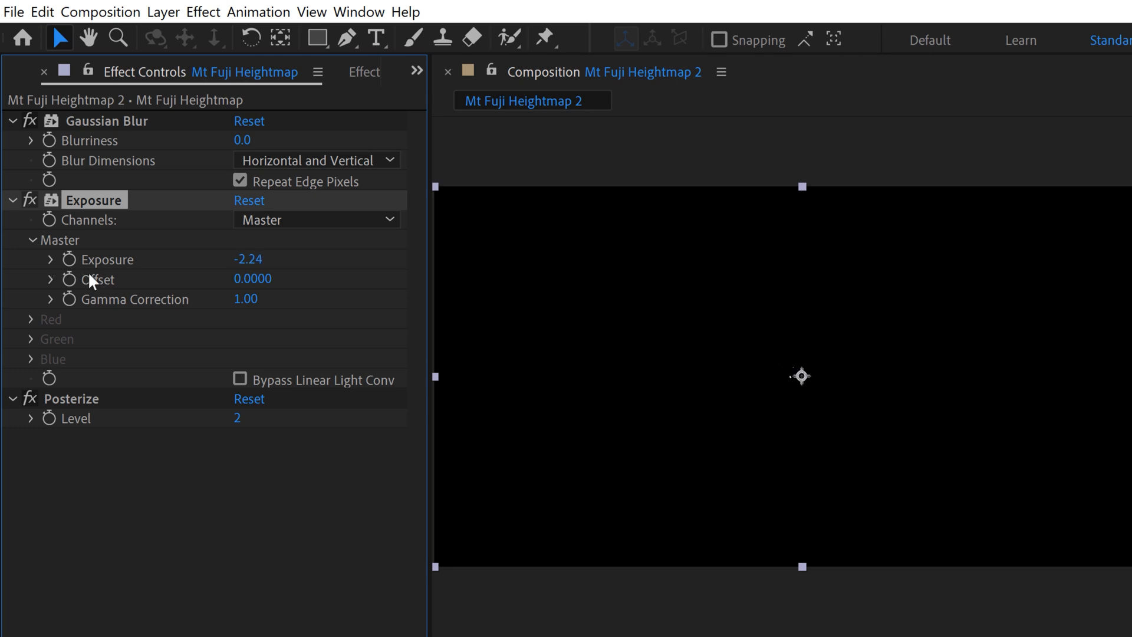
{"action": "left_click_drag", "start_coordinate": [250, 258], "coordinate": [315, 276]}
{"action": "left_click_drag", "start_coordinate": [252, 260], "coordinate": [222, 266]}
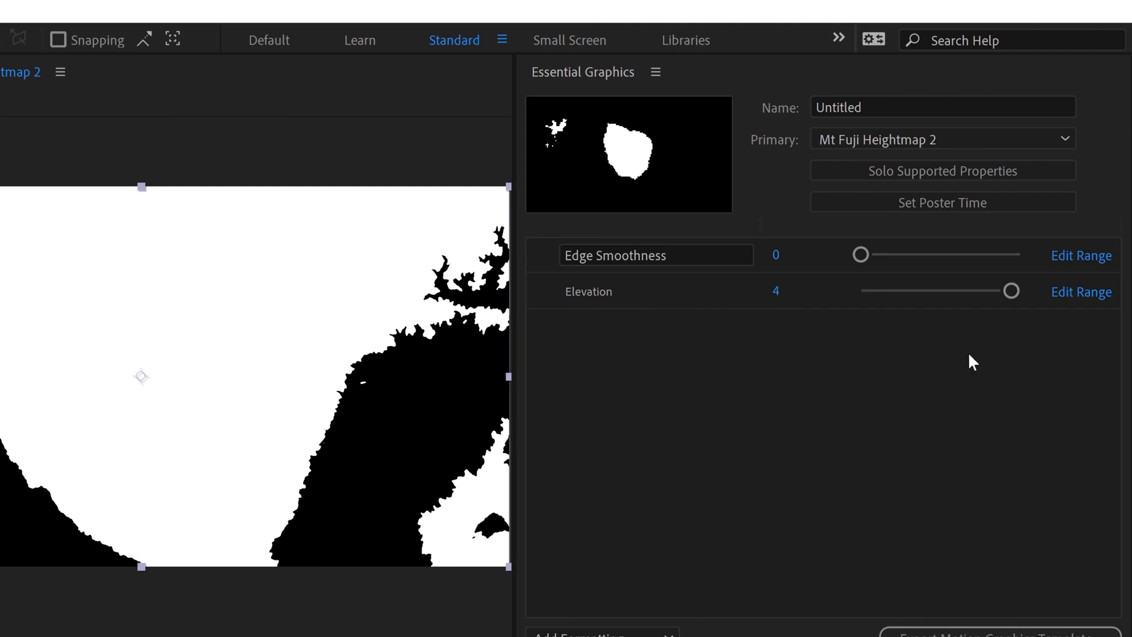
Step: Set the upper limit of the Elevation control's slider range to 20 and lower the elevation to about 1.20
{"action": "left_click", "coordinate": [1081, 293]}
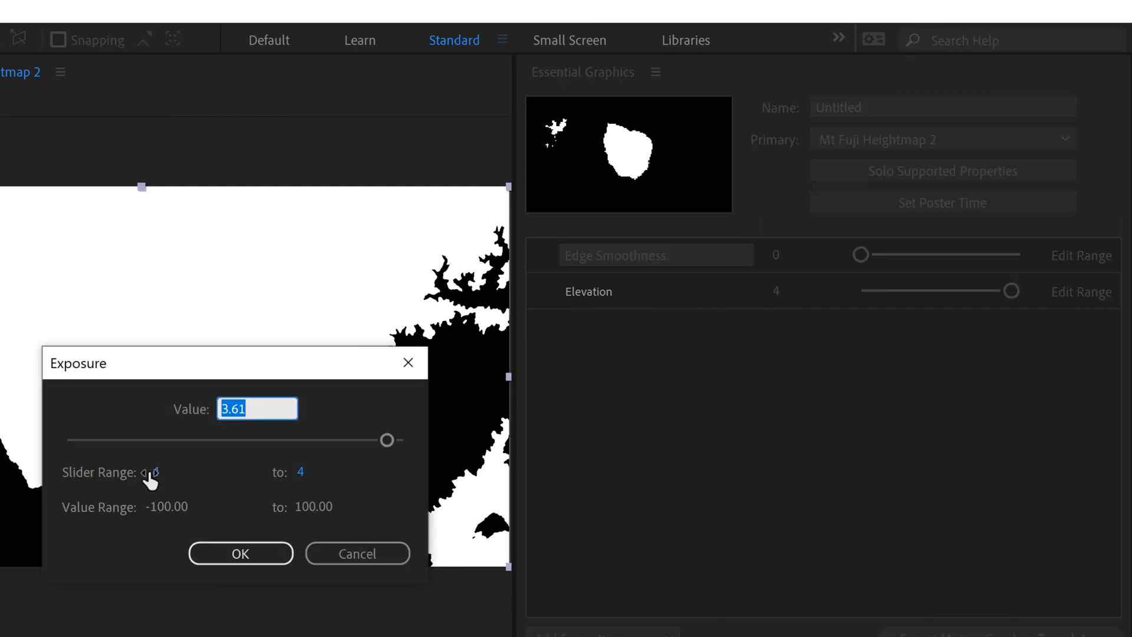
{"action": "left_click", "coordinate": [306, 470]}
{"action": "type", "text": "20"}
{"action": "key", "text": "Return"}
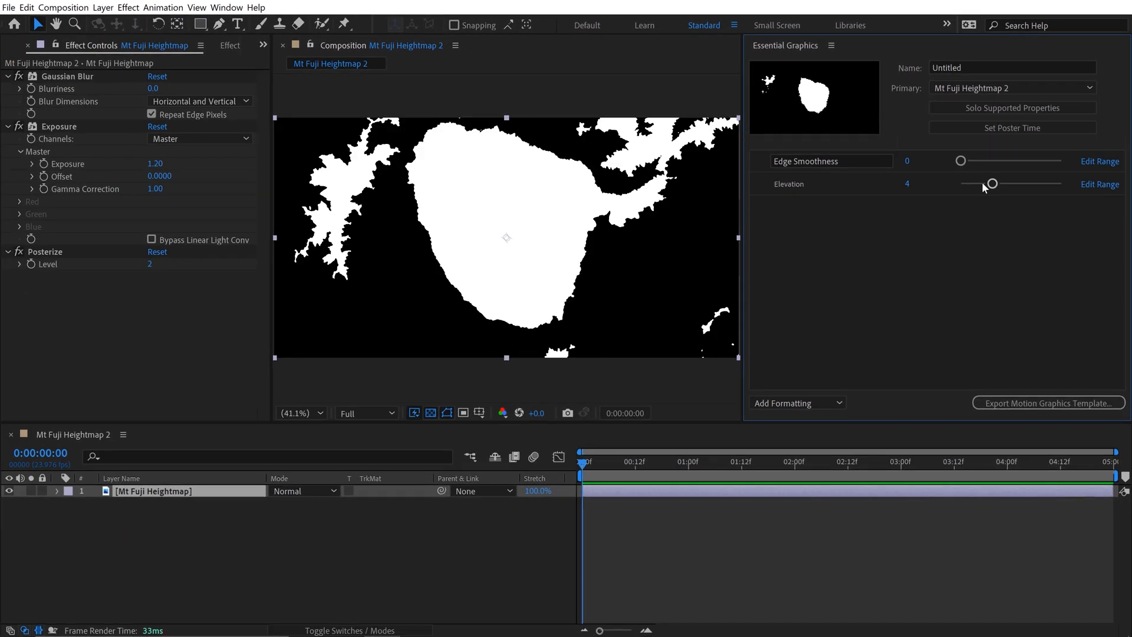
{"action": "mouse_move", "coordinate": [983, 187]}
{"action": "left_mouse_down"}
{"action": "mouse_move", "coordinate": [1000, 187]}
{"action": "mouse_move", "coordinate": [981, 188]}
{"action": "left_mouse_up"}
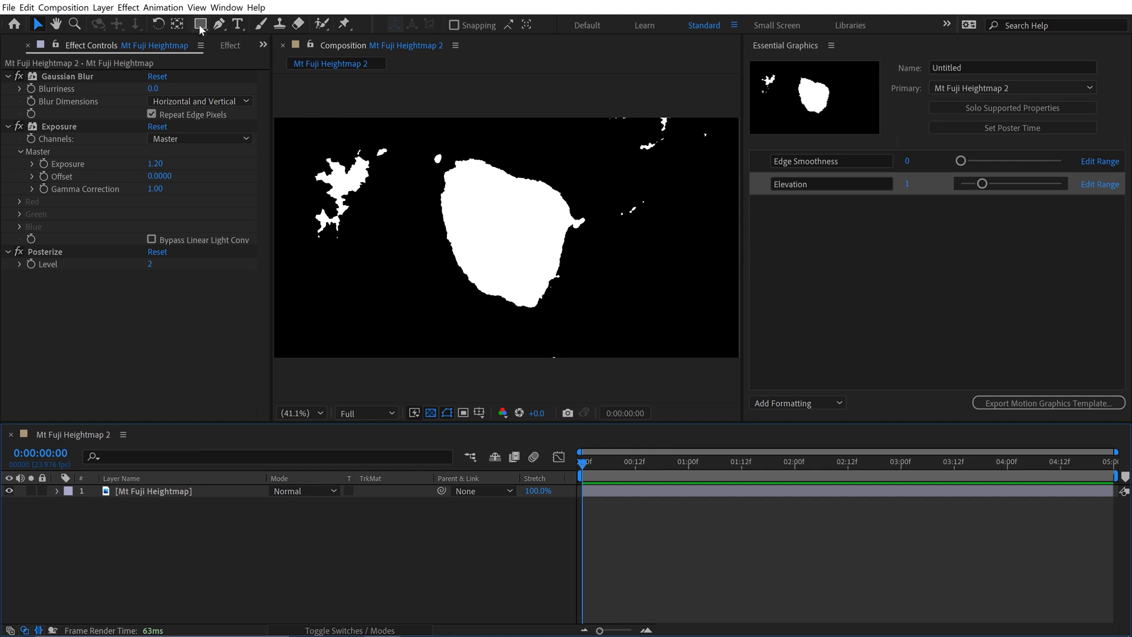
Step: Create a full-frame white rectangle shape layer without stroke, place it below the heightmap layer and name it Color with Effects
{"action": "left_click", "coordinate": [200, 24]}
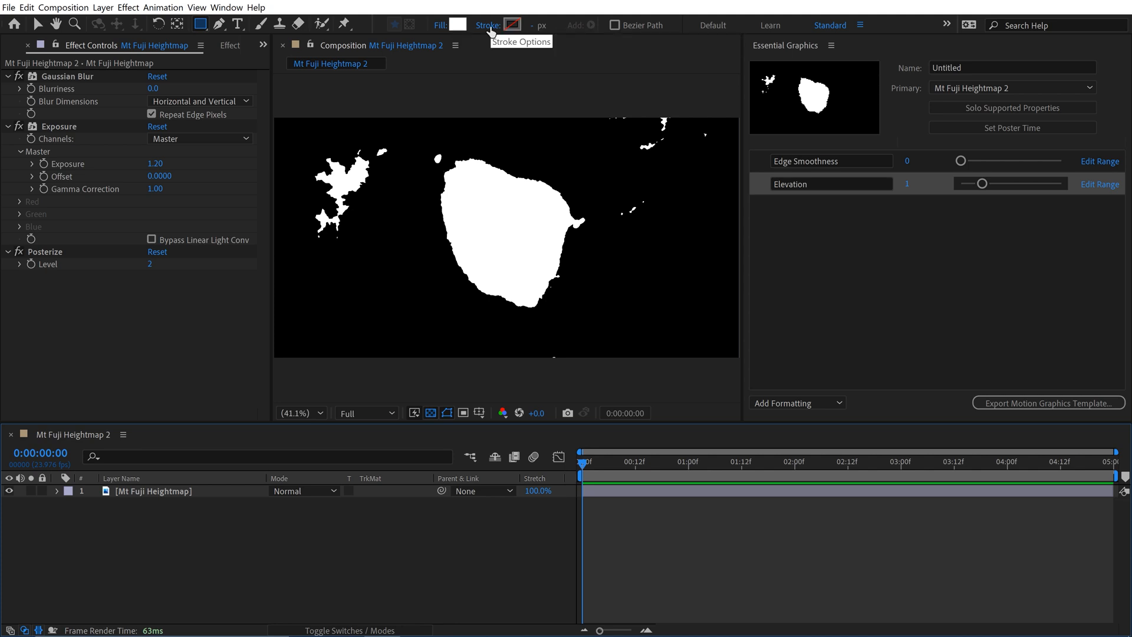
{"action": "double_click", "coordinate": [200, 25]}
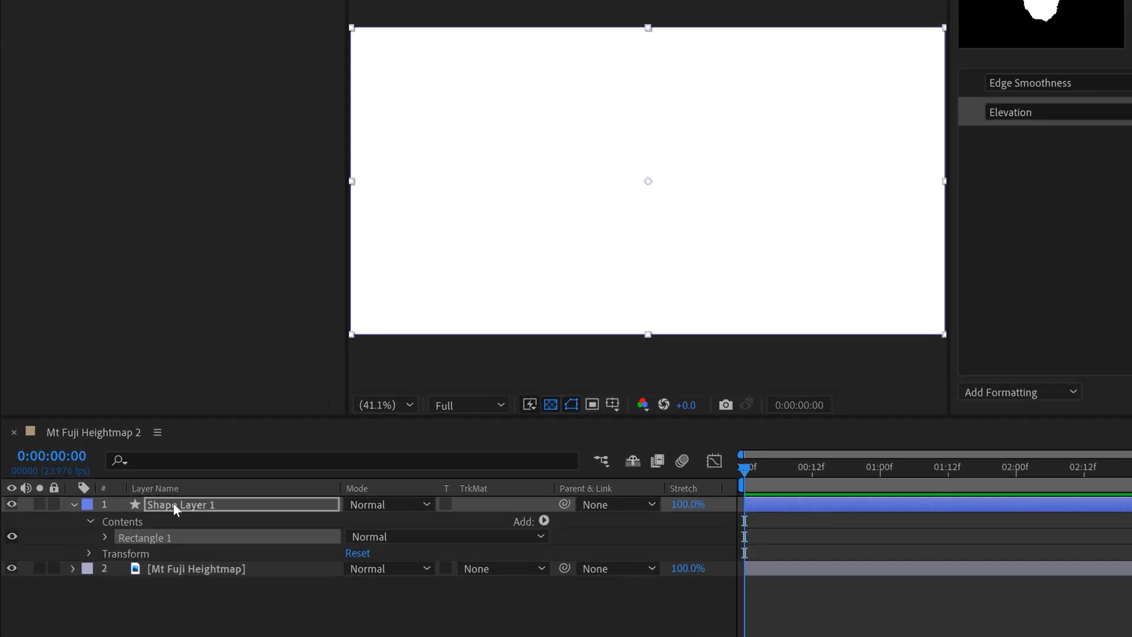
{"action": "left_click_drag", "start_coordinate": [151, 492], "coordinate": [157, 565]}
{"action": "left_click_drag", "start_coordinate": [235, 626], "coordinate": [235, 624]}
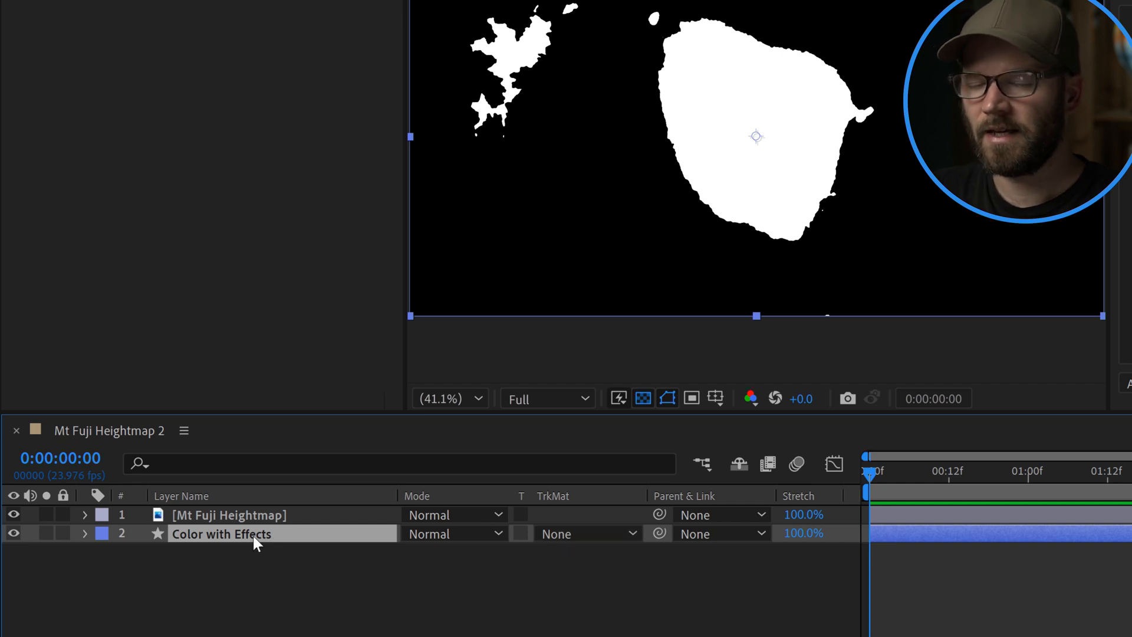
Step: Apply the Set Matte effect to the Color with Effects layer
{"action": "mouse_move", "coordinate": [253, 536]}
{"action": "left_mouse_down"}
{"action": "mouse_move", "coordinate": [250, 510]}
{"action": "mouse_move", "coordinate": [237, 542]}
{"action": "left_mouse_up"}
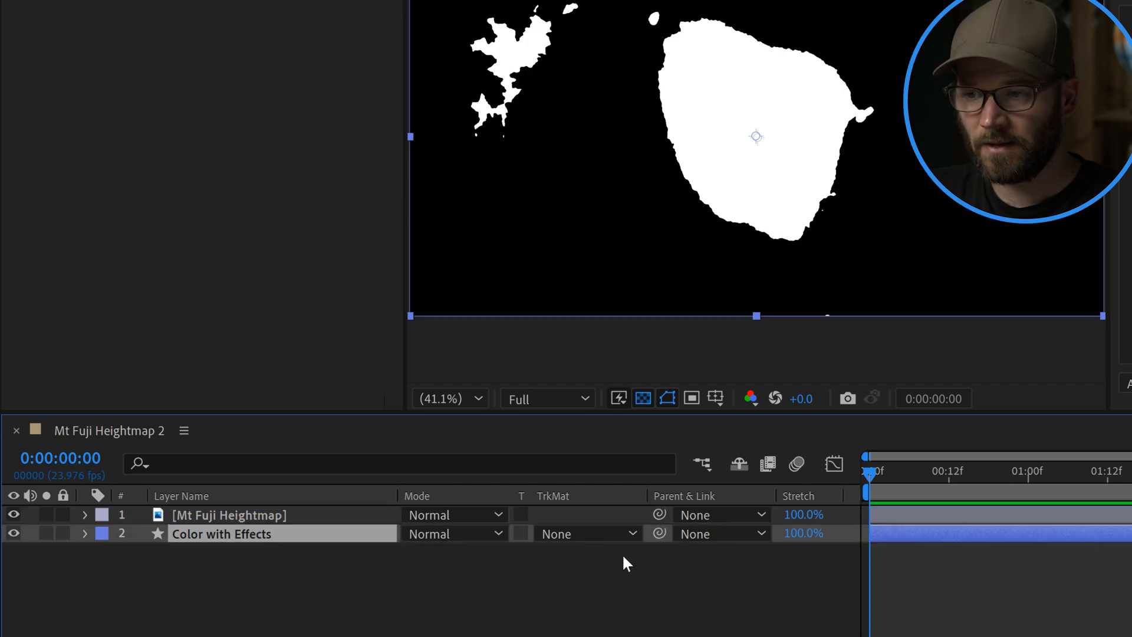
{"action": "left_click", "coordinate": [232, 514]}
{"action": "mouse_move", "coordinate": [232, 543]}
{"action": "left_mouse_down"}
{"action": "mouse_move", "coordinate": [241, 526]}
{"action": "mouse_move", "coordinate": [242, 536]}
{"action": "left_mouse_up"}
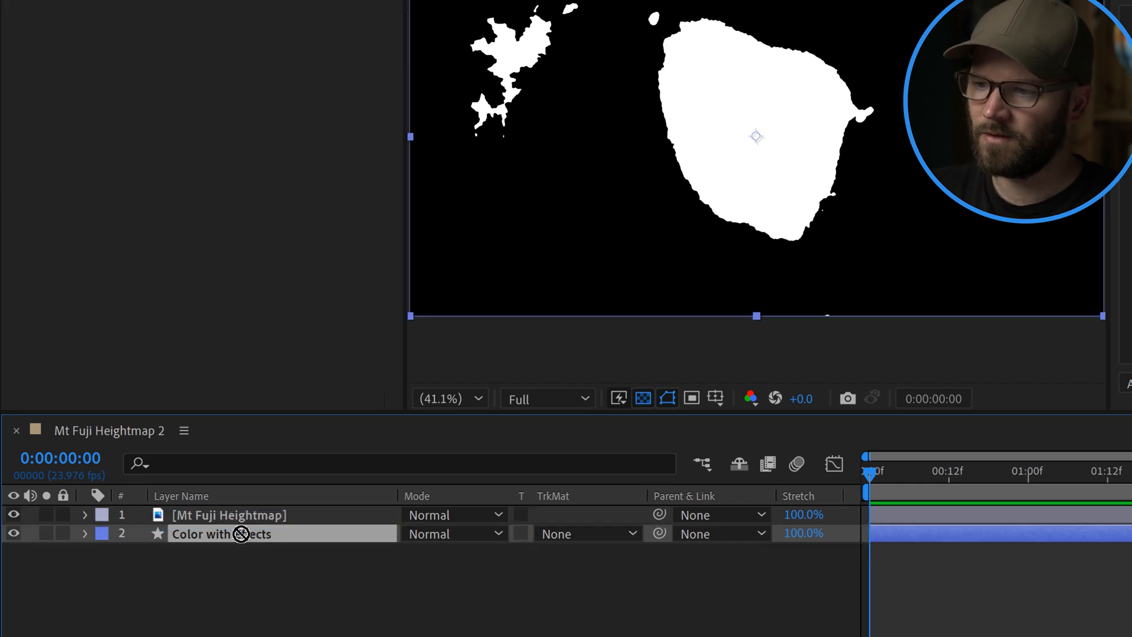
{"action": "key", "text": "ctrl+space"}
{"action": "type", "text": "setm"}
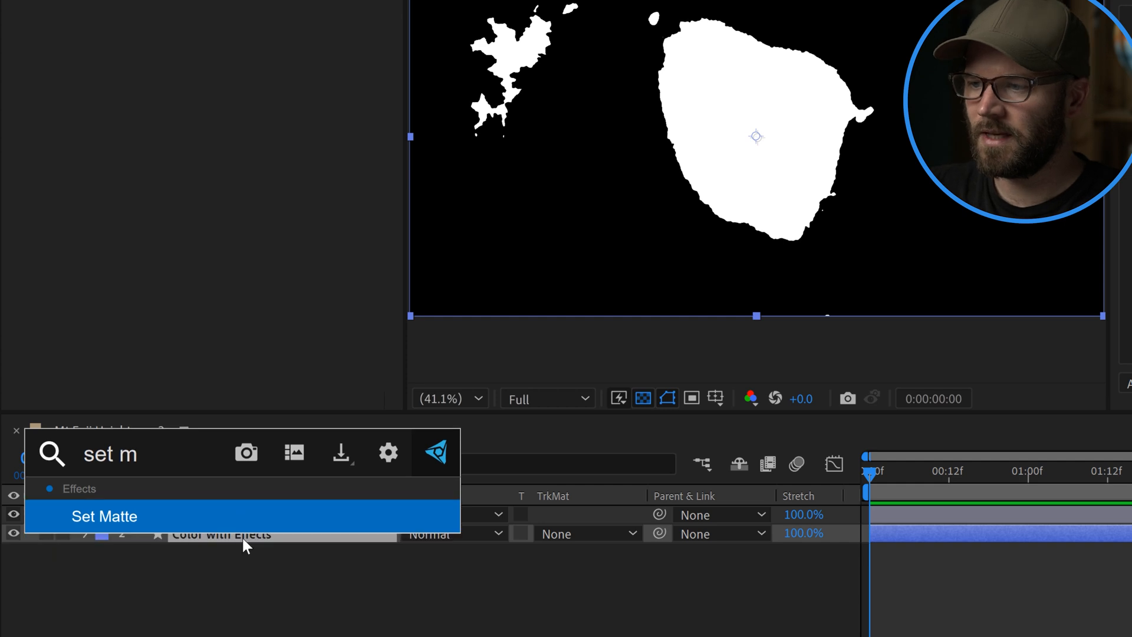
{"action": "key", "text": "Return"}
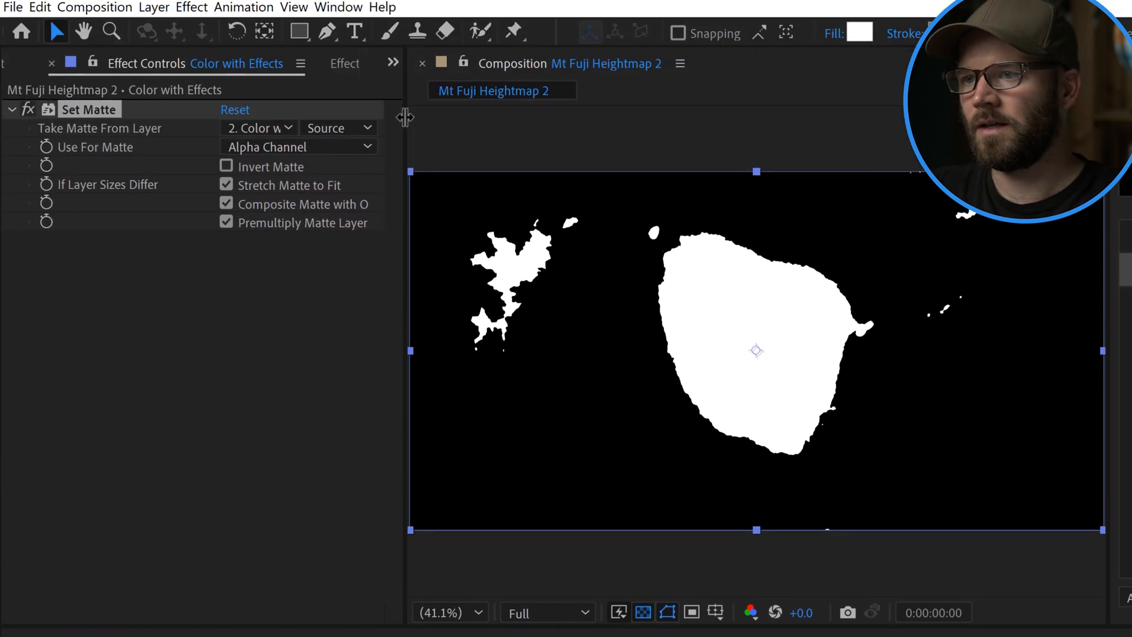
Step: Configure Set Matte to take its matte from Mt Fuji Heightmap with Effects & Masks, using Luminance for the matte
{"action": "left_click_drag", "start_coordinate": [404, 236], "coordinate": [442, 236]}
{"action": "left_click", "coordinate": [308, 135]}
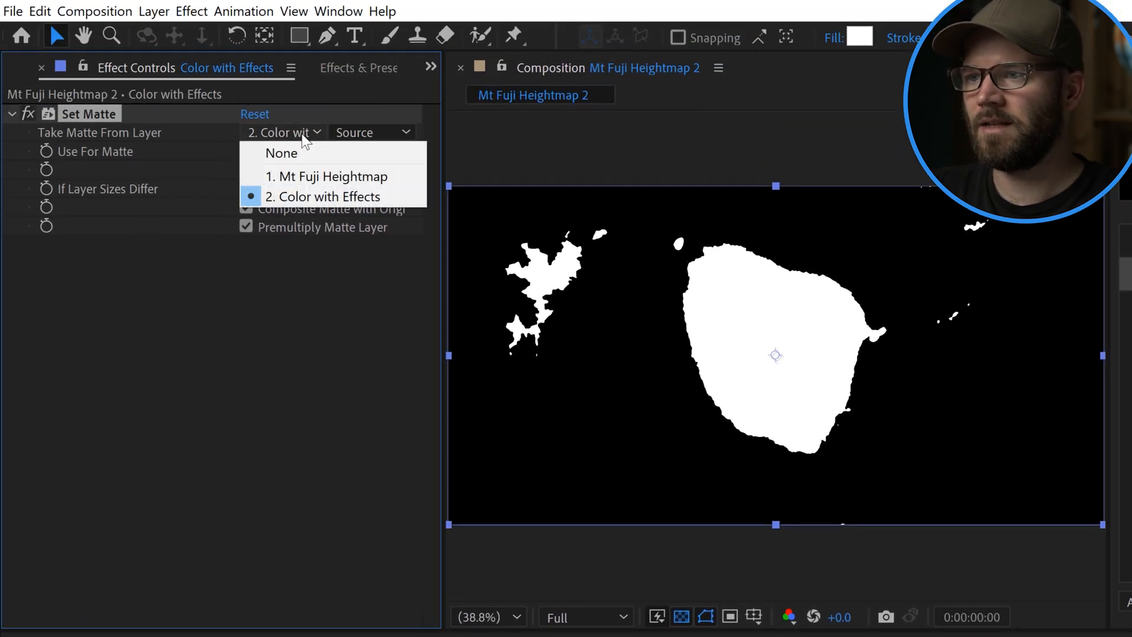
{"action": "left_click", "coordinate": [310, 175]}
{"action": "left_click", "coordinate": [371, 132]}
{"action": "left_click", "coordinate": [374, 199]}
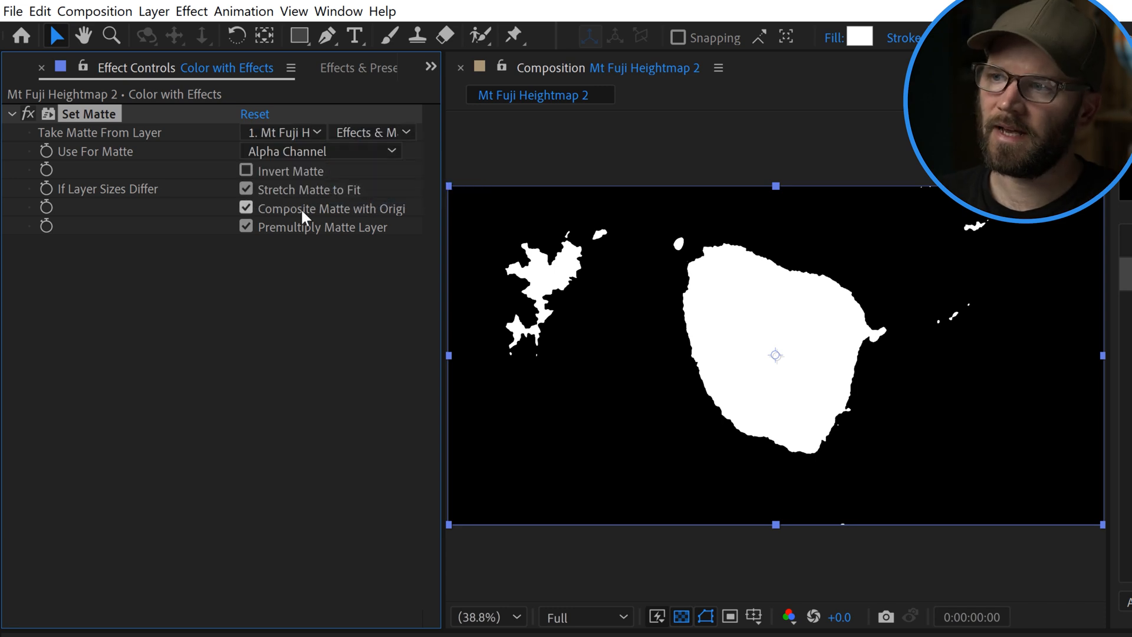
{"action": "left_click", "coordinate": [280, 155]}
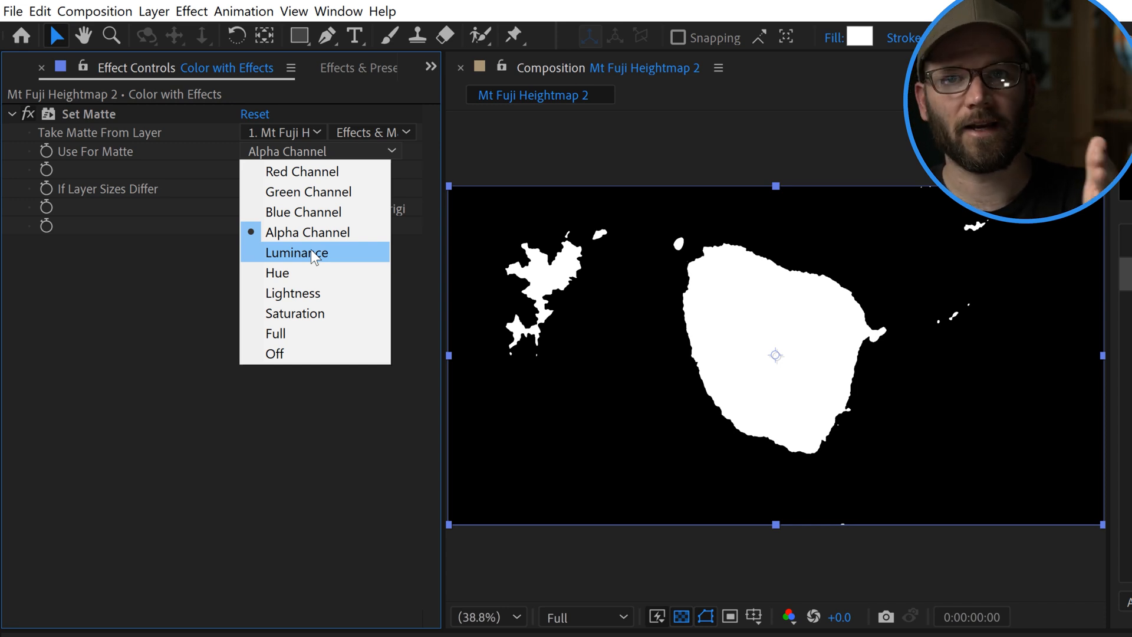
{"action": "left_click", "coordinate": [313, 255]}
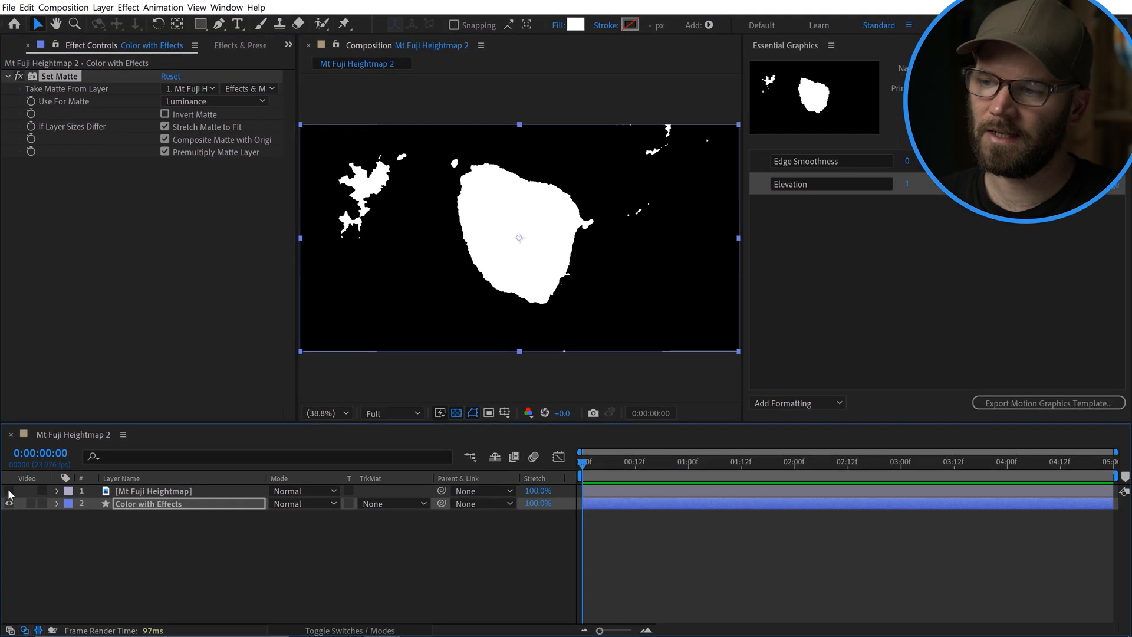
Step: Hide the Mt Fuji Heightmap layer and inspect the matted Color with Effects shape up close
{"action": "left_click", "coordinate": [8, 491]}
{"action": "left_click", "coordinate": [160, 491]}
{"action": "left_click", "coordinate": [168, 541]}
{"action": "left_click", "coordinate": [154, 505]}
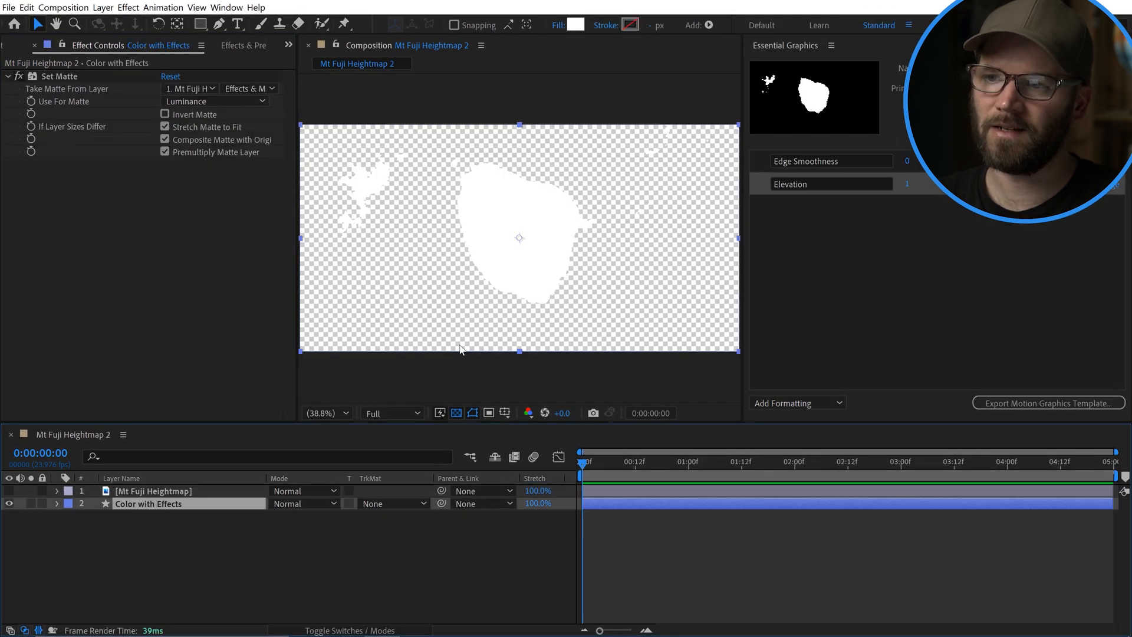
{"action": "key", "text": "slash"}
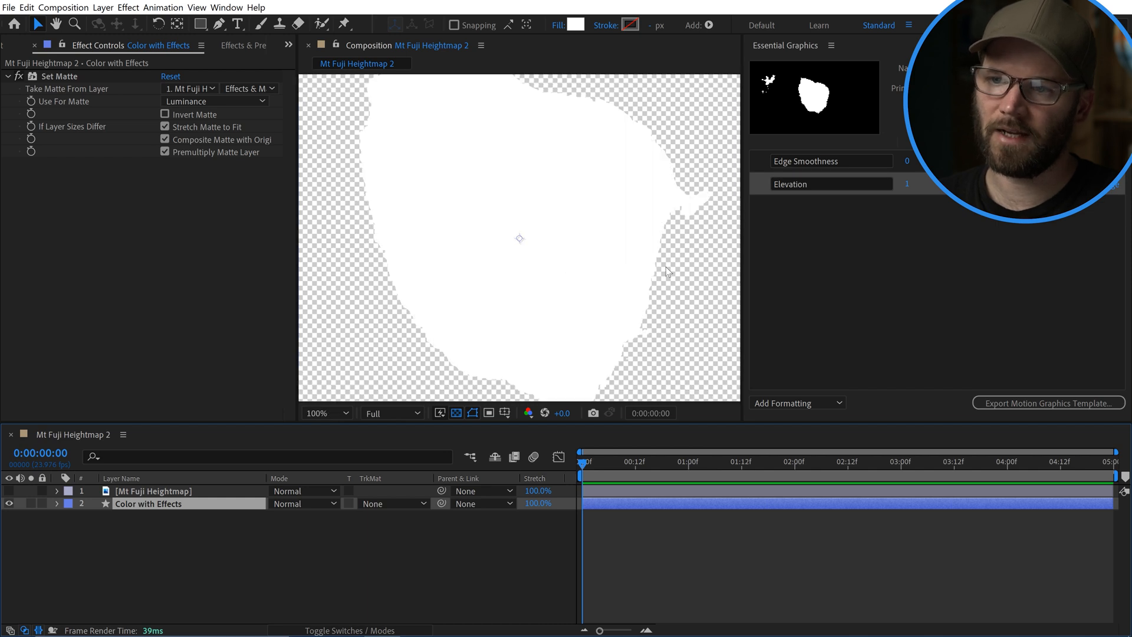
{"action": "key", "text": "shift+slash"}
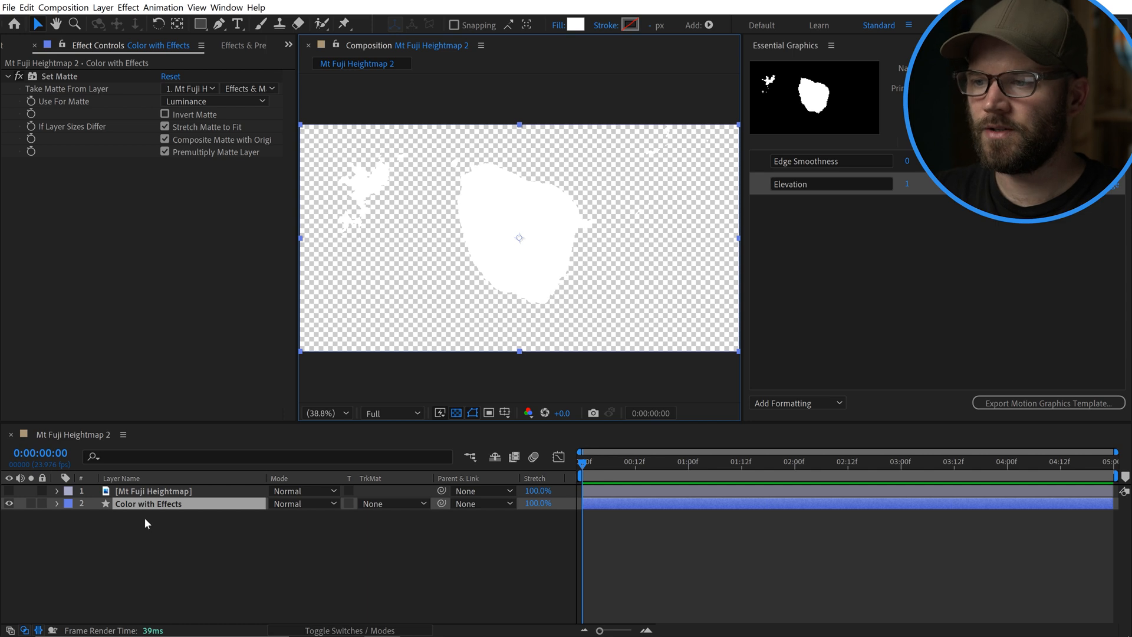
Step: Apply the Bevel Alpha effect to the Color with Effects layer
{"action": "key", "text": "ctrl+space"}
{"action": "type", "text": "alph"}
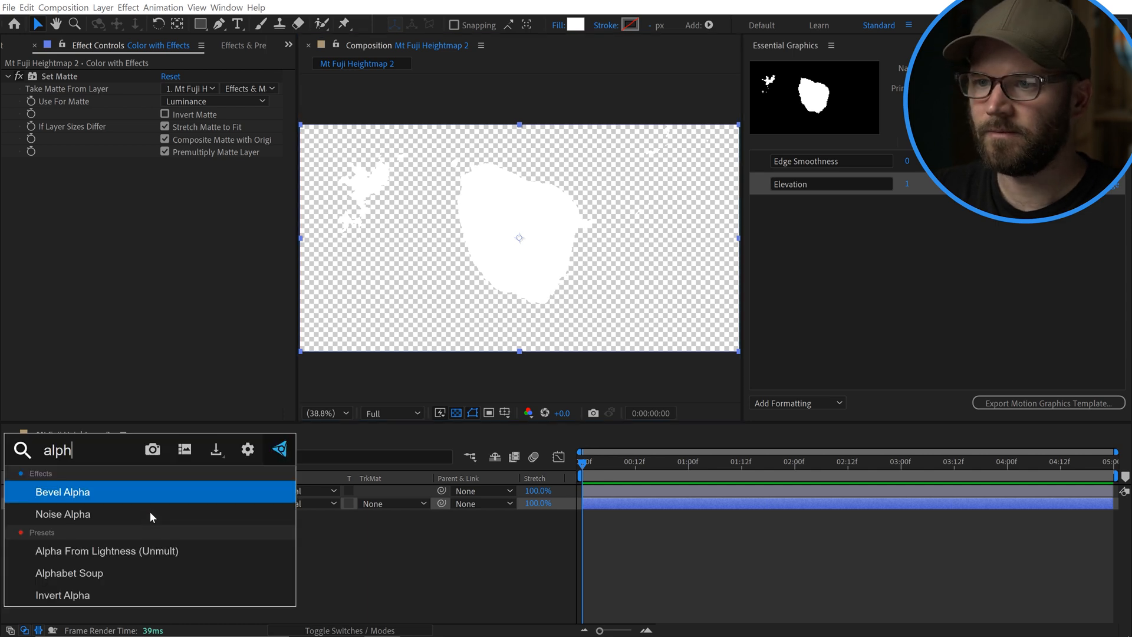
{"action": "key", "text": "Return"}
Step: Create a 3840 x 1983 px medium royal blue solid and place it beneath the other layers as a background
{"action": "right_click", "coordinate": [161, 570]}
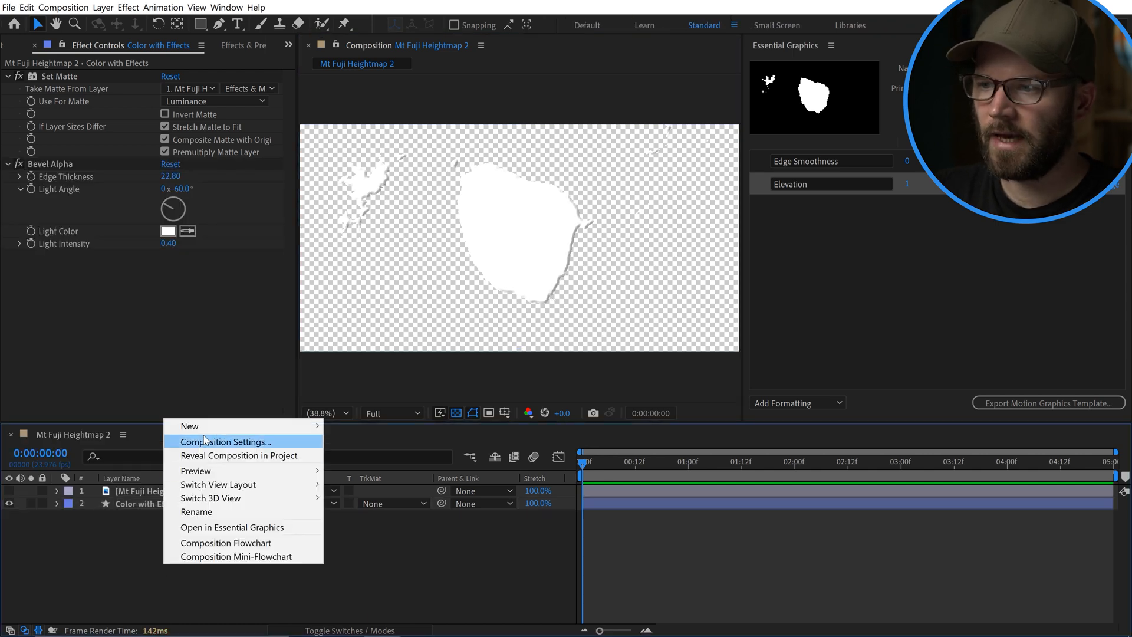
{"action": "mouse_move", "coordinate": [203, 426]}
{"action": "left_click", "coordinate": [384, 455]}
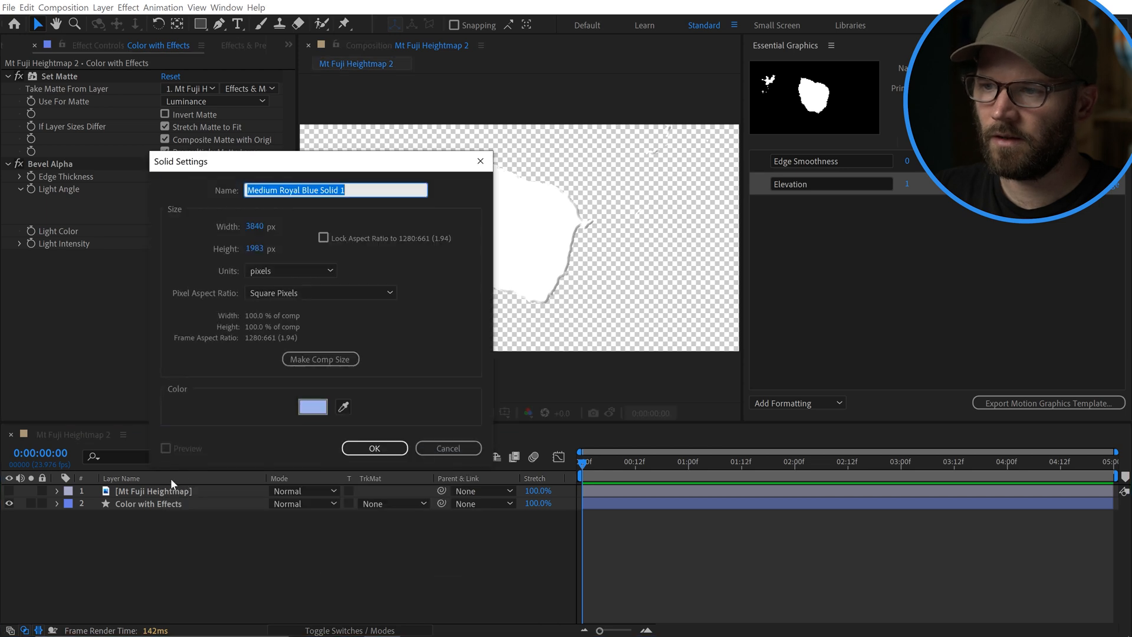
{"action": "left_click", "coordinate": [394, 449]}
{"action": "left_click_drag", "start_coordinate": [137, 491], "coordinate": [142, 525]}
Step: Set the Bevel Alpha edge thickness on the Color with Effects layer to 5
{"action": "key", "text": "slash"}
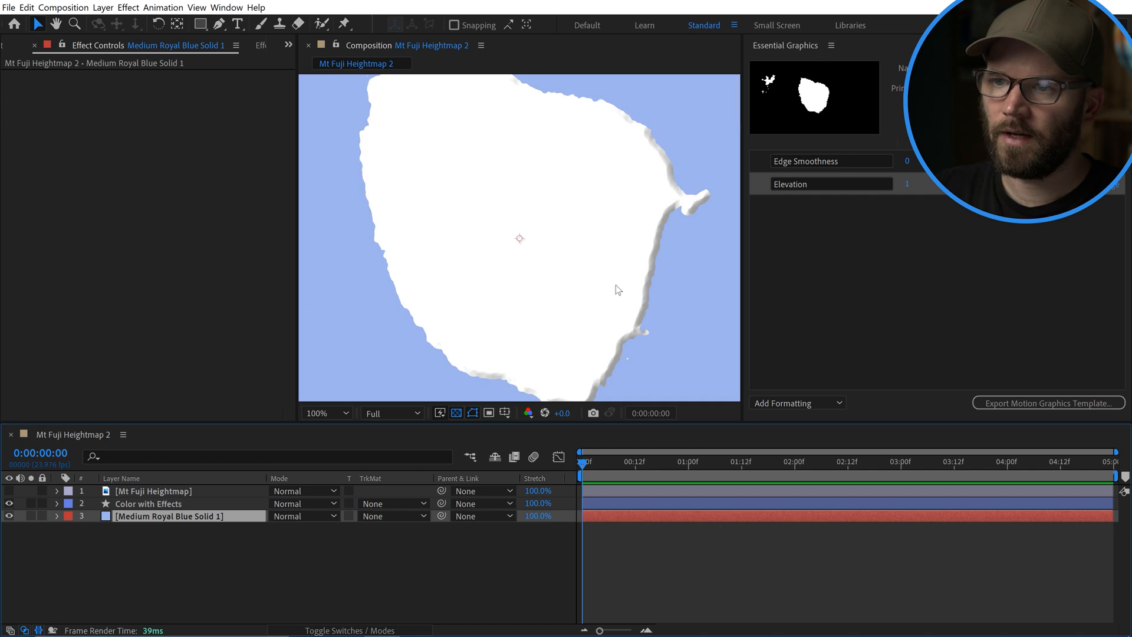
{"action": "left_click_drag", "start_coordinate": [615, 286], "coordinate": [587, 319]}
{"action": "key", "text": "v"}
{"action": "left_click", "coordinate": [207, 503]}
{"action": "left_click", "coordinate": [171, 177]}
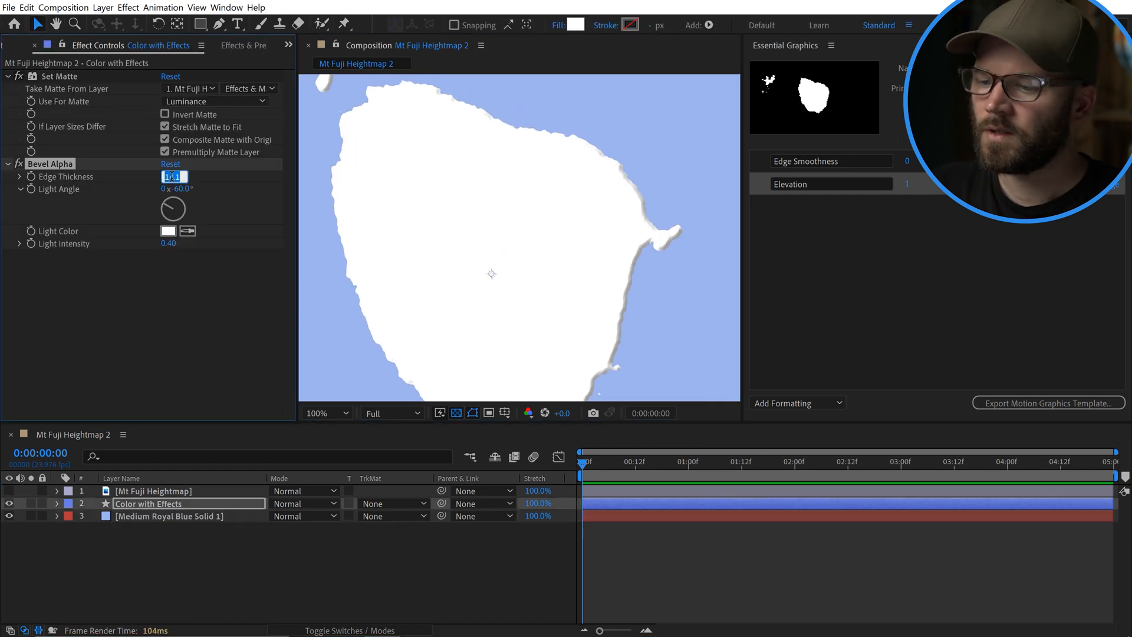
{"action": "type", "text": "5"}
{"action": "key", "text": "Return"}
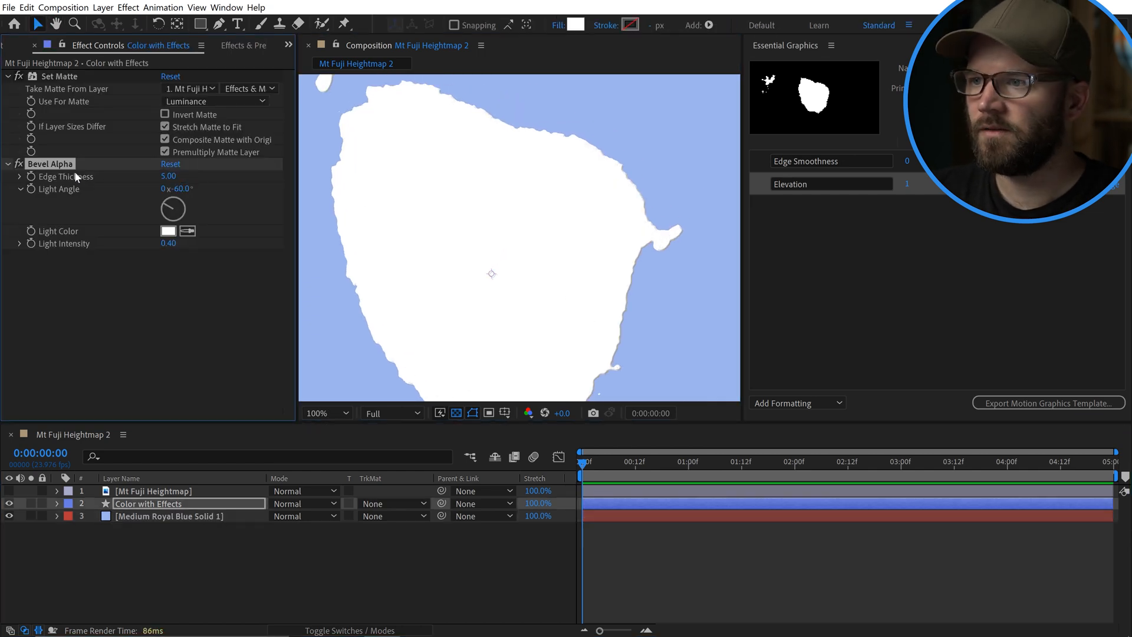
Step: Add the Bevel Alpha's Edge Thickness property to Essential Graphics
{"action": "right_click", "coordinate": [76, 179]}
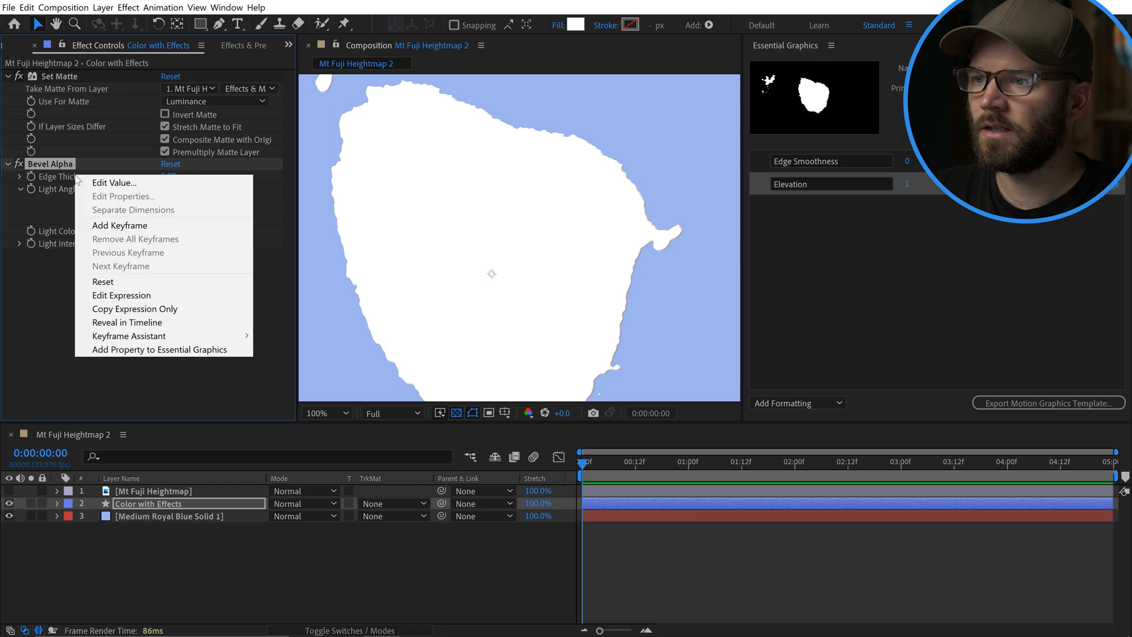
{"action": "left_click", "coordinate": [130, 352]}
{"action": "left_click", "coordinate": [866, 264]}
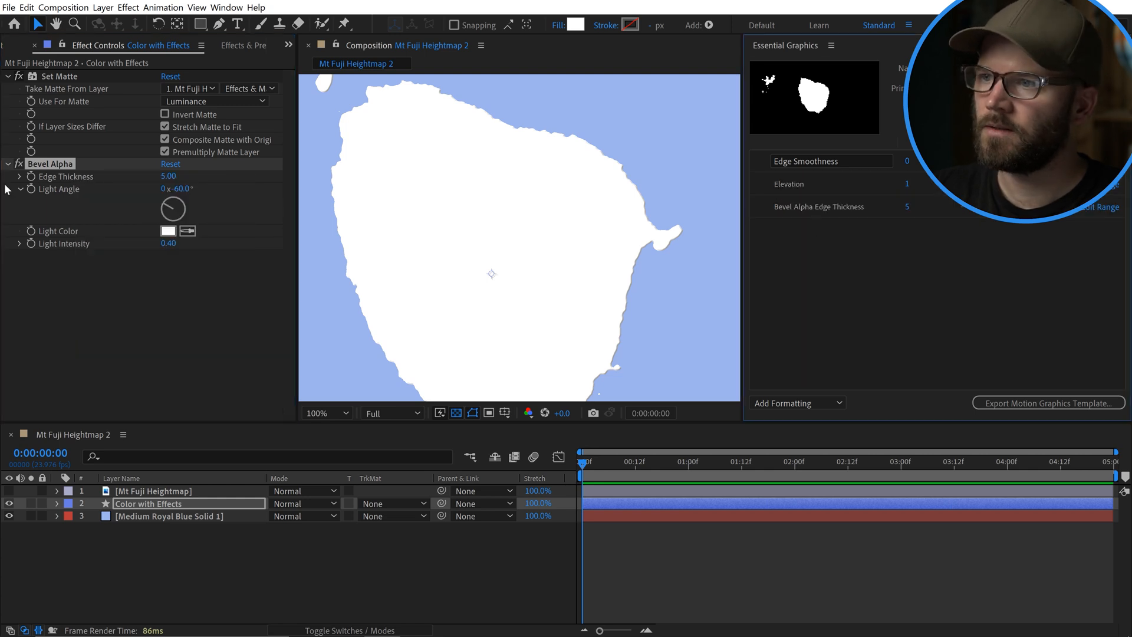
Step: Apply a Drop Shadow effect to the Color with Effects layer with distance 15 and softness 15
{"action": "left_click", "coordinate": [96, 283]}
{"action": "key", "text": "ctrl+space"}
{"action": "type", "text": "drop"}
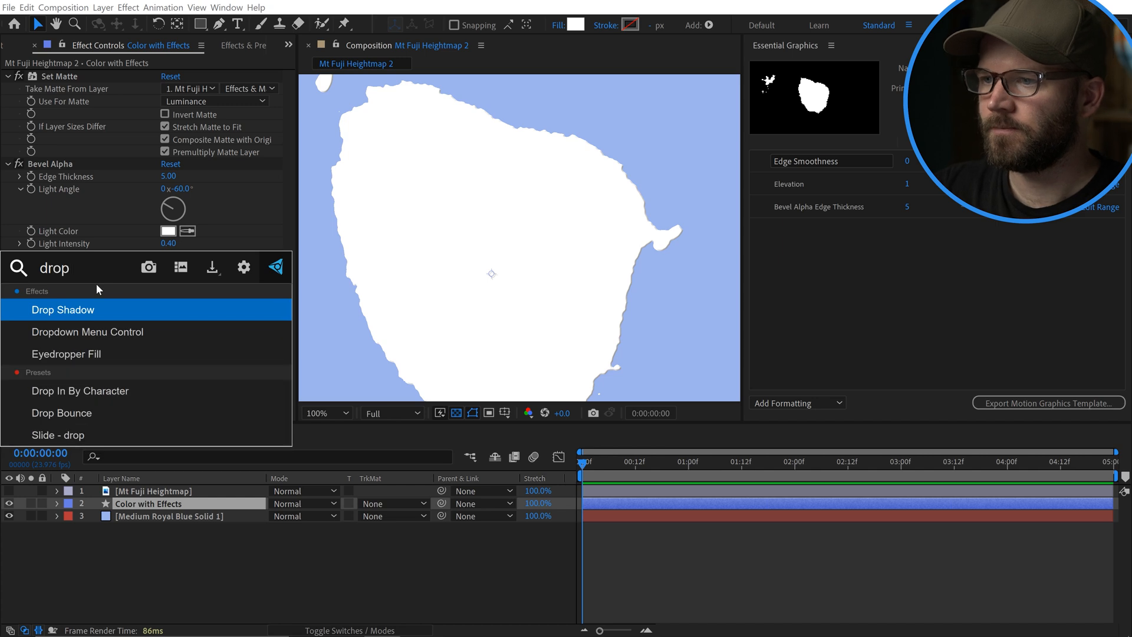
{"action": "key", "text": "Return"}
{"action": "left_click", "coordinate": [167, 335]}
{"action": "type", "text": "15"}
{"action": "left_click", "coordinate": [168, 348]}
{"action": "type", "text": "15"}
{"action": "left_click", "coordinate": [202, 389]}
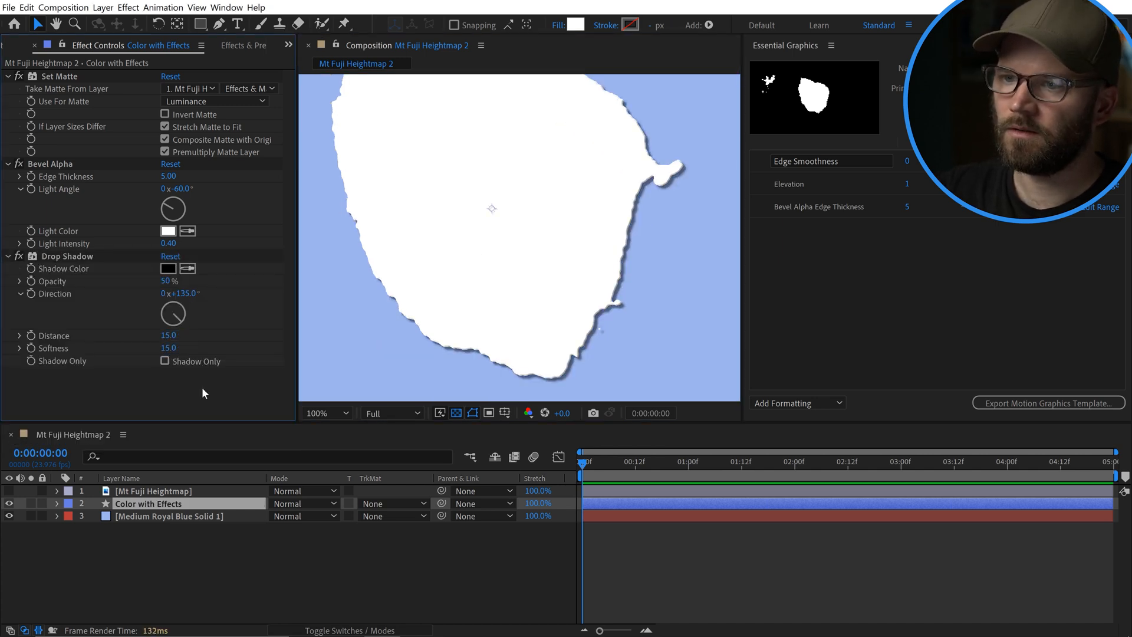
Step: Add the Drop Shadow's Distance and Softness properties to Essential Graphics
{"action": "right_click", "coordinate": [47, 335]}
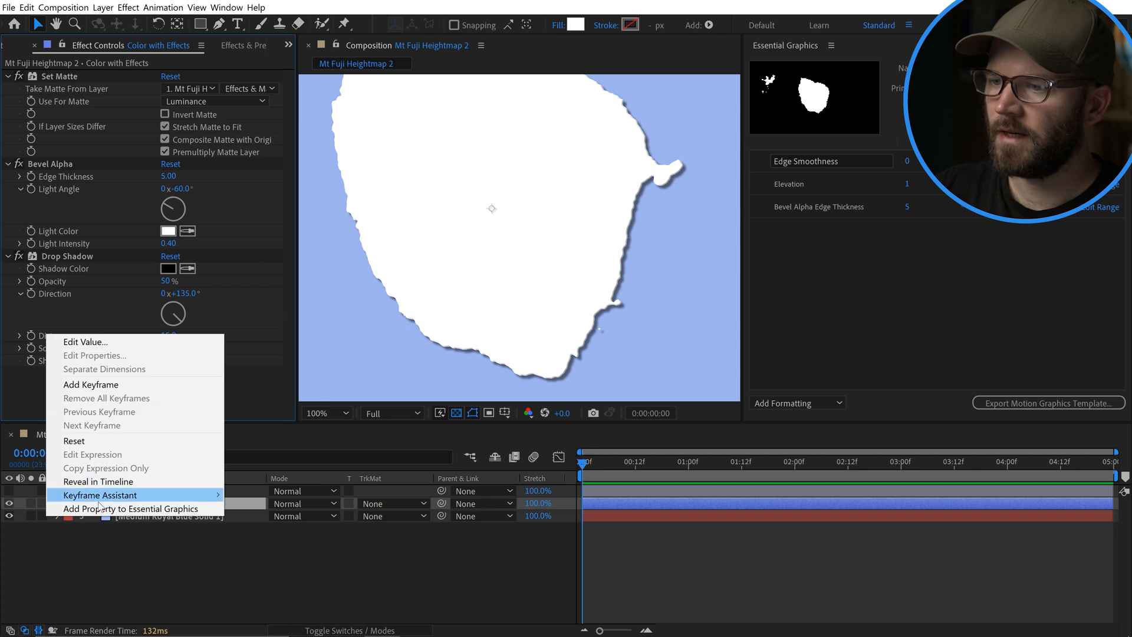
{"action": "left_click", "coordinate": [99, 508]}
{"action": "right_click", "coordinate": [59, 346]}
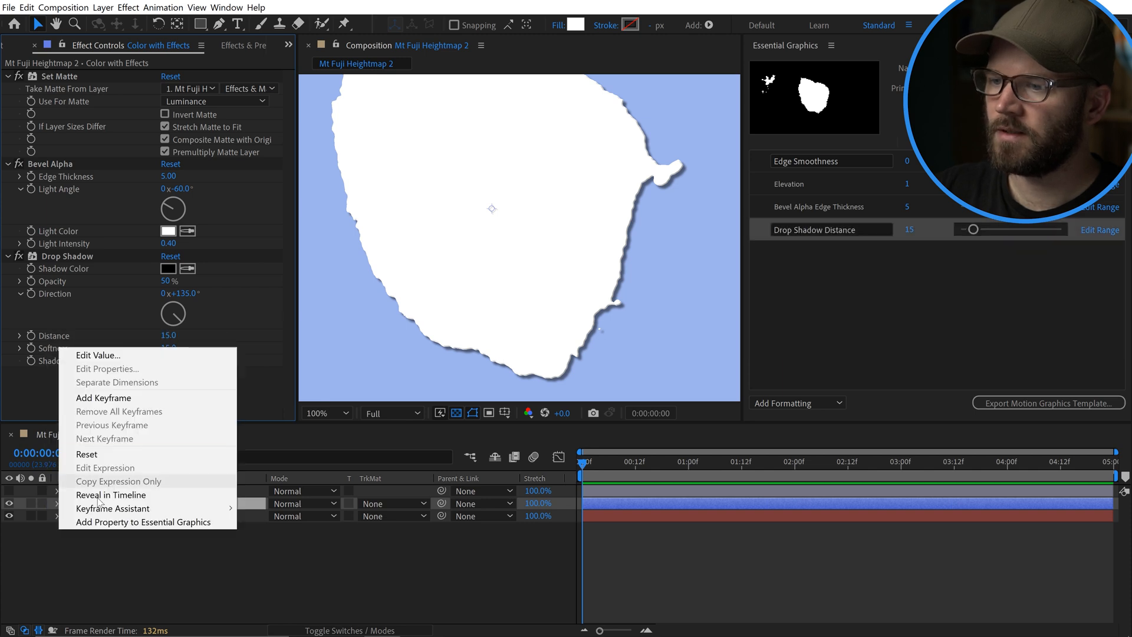
{"action": "left_click", "coordinate": [148, 522]}
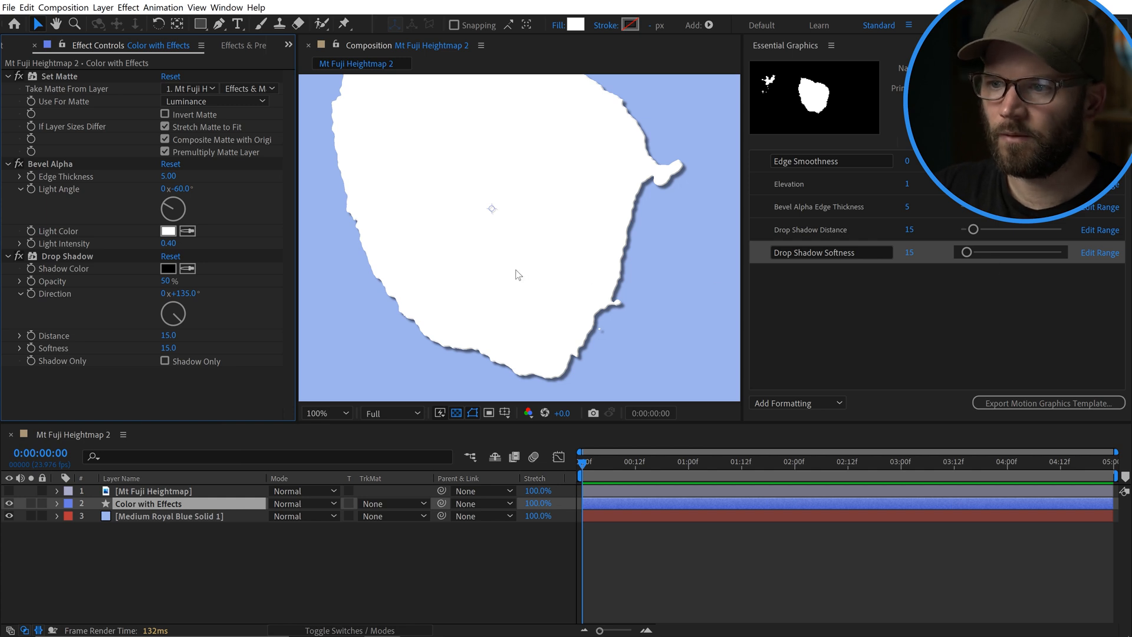
Step: Inspect the shape's jagged edges up close and apply the Simple Choker effect to the Color with Effects layer
{"action": "scroll", "coordinate": [588, 306], "scroll_direction": "up", "scroll_amount": 4}
{"action": "left_click_drag", "start_coordinate": [596, 313], "coordinate": [513, 276]}
{"action": "scroll", "coordinate": [525, 295], "scroll_direction": "down", "scroll_amount": 1}
{"action": "scroll", "coordinate": [526, 302], "scroll_direction": "up", "scroll_amount": 1}
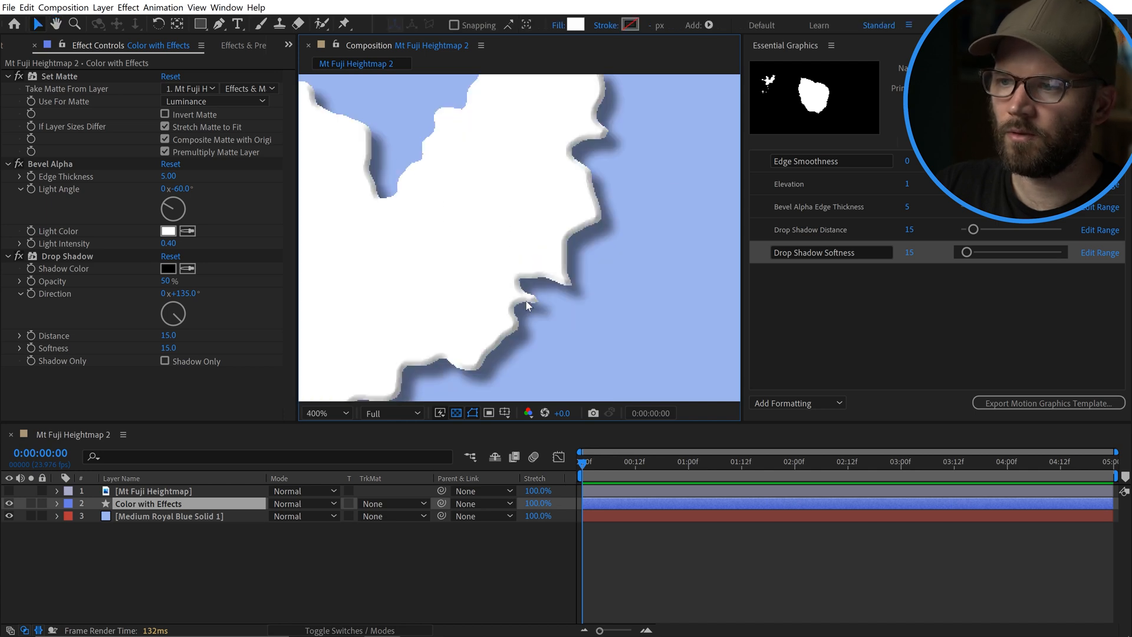
{"action": "key", "text": "ctrl+space"}
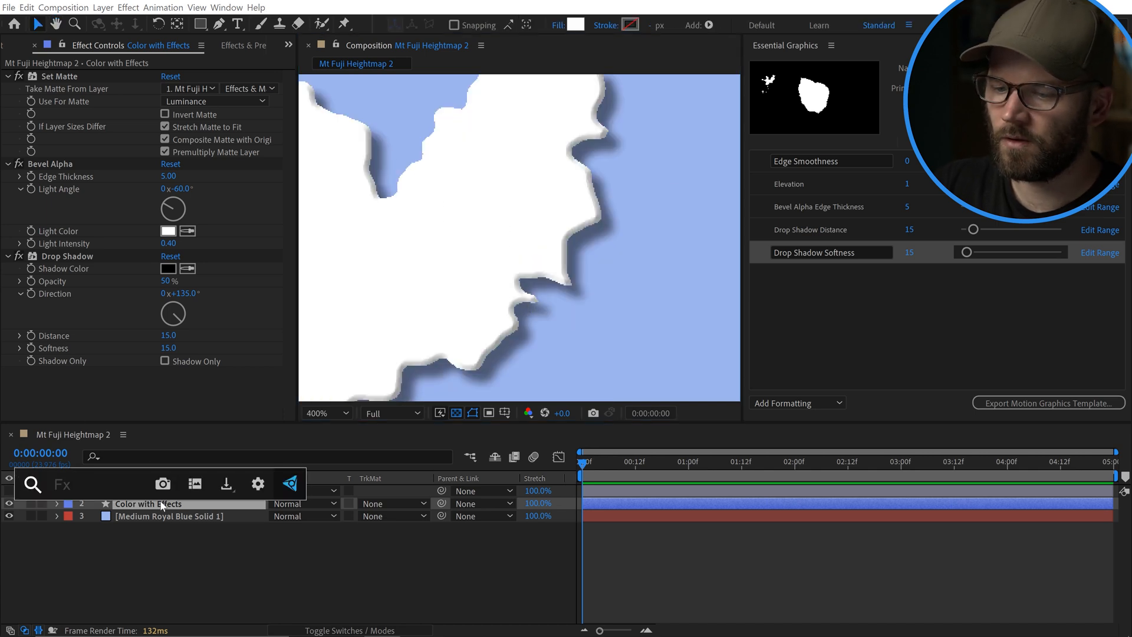
{"action": "type", "text": "simpl"}
{"action": "left_click", "coordinate": [161, 500]}
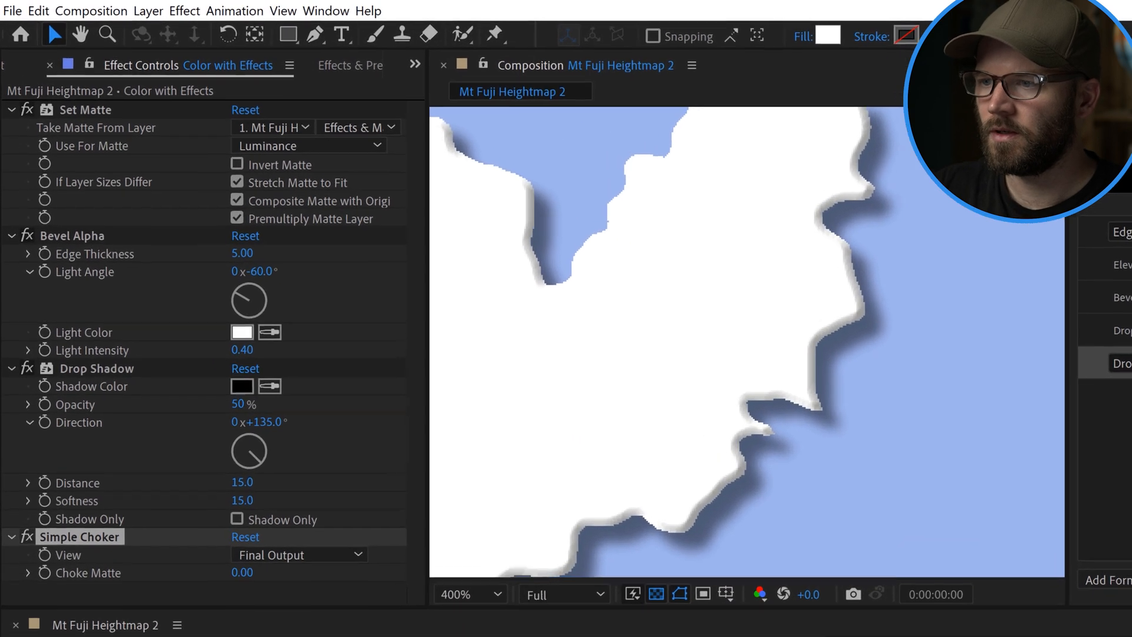
Step: Set Simple Choker's Choke Matte to 7.30 and move the effect directly below Set Matte, above Bevel Alpha
{"action": "left_click_drag", "start_coordinate": [243, 576], "coordinate": [316, 582]}
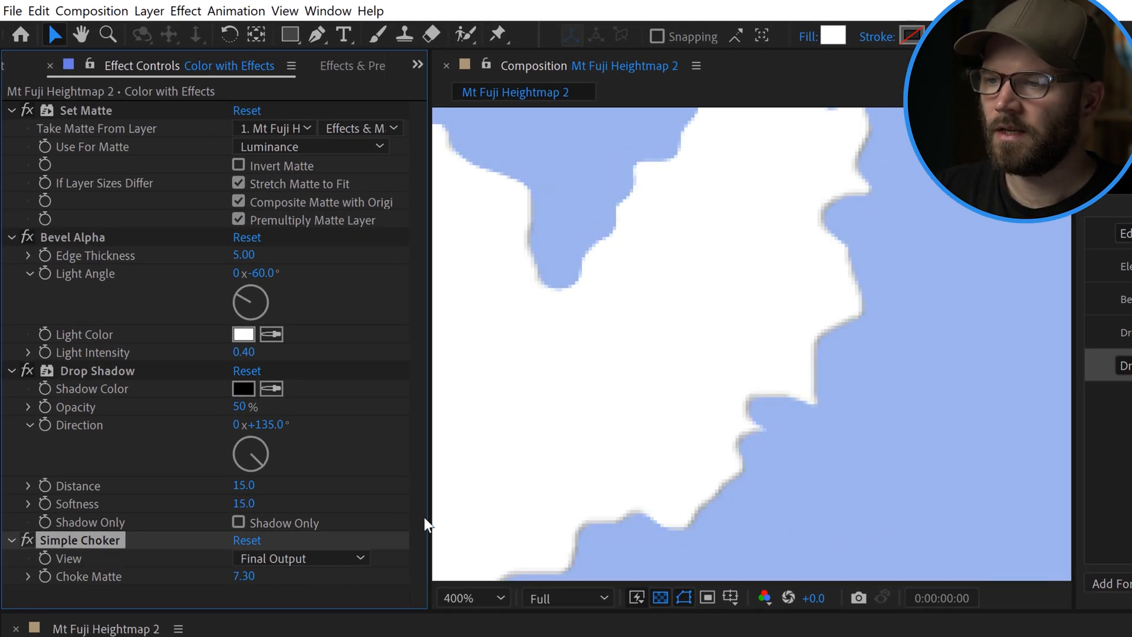
{"action": "left_click_drag", "start_coordinate": [103, 541], "coordinate": [102, 231]}
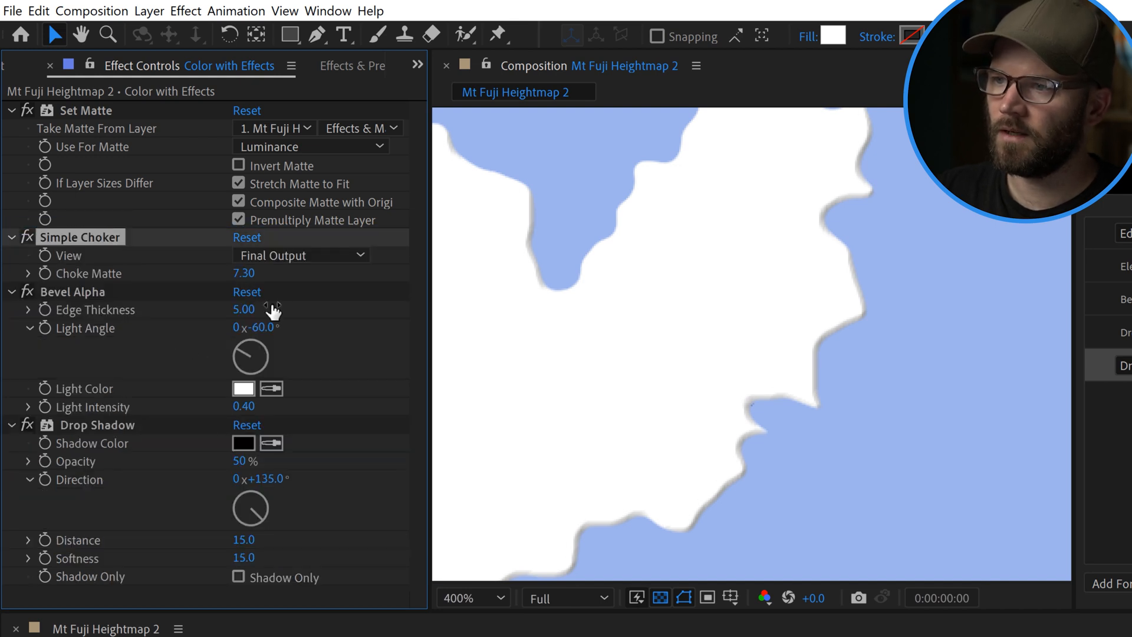
Step: Try Choke Matte values of 2.60 and -1.2 on the Simple Choker, and set it back to 0
{"action": "mouse_move", "coordinate": [244, 276]}
{"action": "left_mouse_down"}
{"action": "mouse_move", "coordinate": [261, 276]}
{"action": "mouse_move", "coordinate": [242, 277]}
{"action": "left_mouse_up"}
{"action": "scroll", "coordinate": [779, 412], "scroll_direction": "down", "scroll_amount": 1}
{"action": "scroll", "coordinate": [779, 413], "scroll_direction": "down", "scroll_amount": 1}
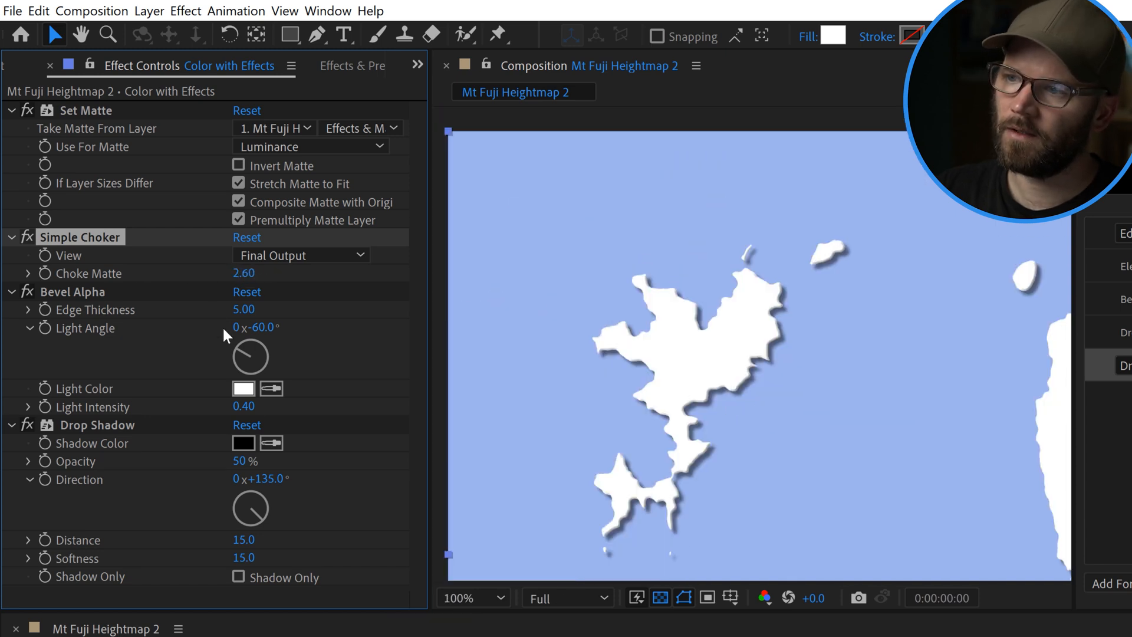
{"action": "left_click_drag", "start_coordinate": [271, 272], "coordinate": [197, 270]}
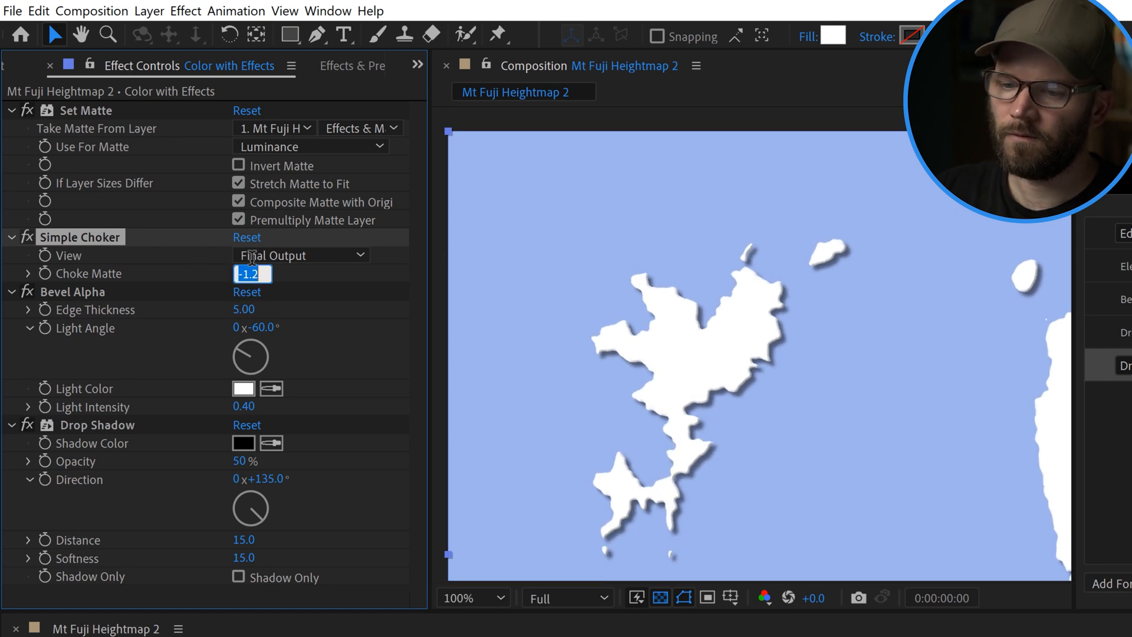
{"action": "left_click", "coordinate": [252, 270]}
{"action": "type", "text": "0"}
{"action": "key", "text": "Return"}
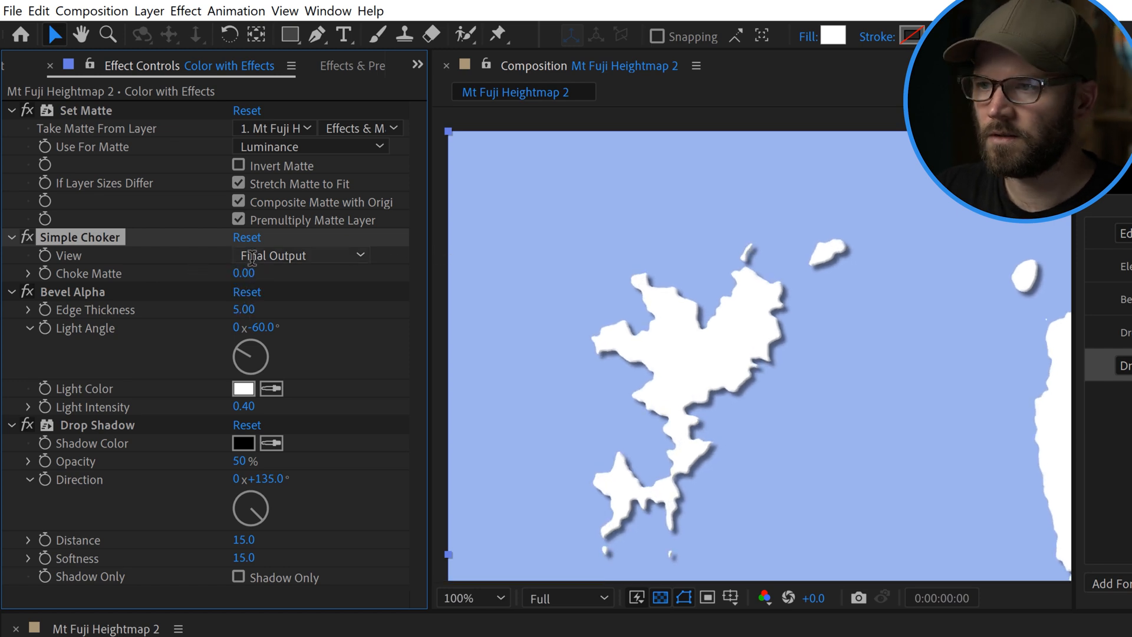
Step: Add the Simple Choker's Choke Matte property to Essential Graphics and rename it Refine Edges
{"action": "right_click", "coordinate": [75, 273]}
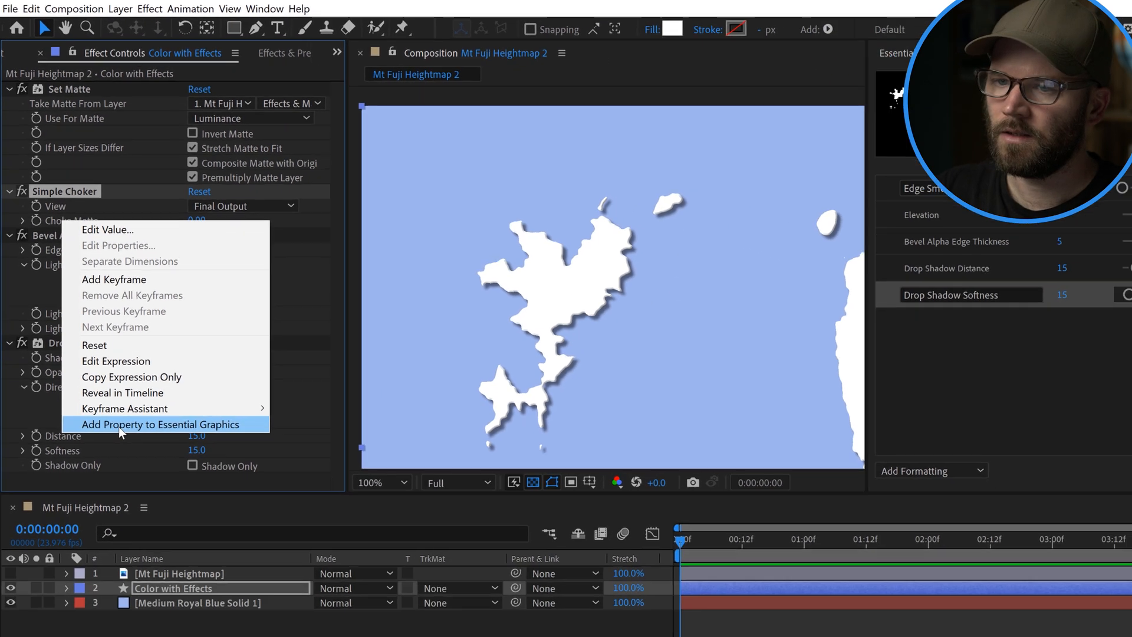
{"action": "left_click", "coordinate": [176, 522]}
{"action": "left_click", "coordinate": [793, 274]}
{"action": "type", "text": "Refine Ed"}
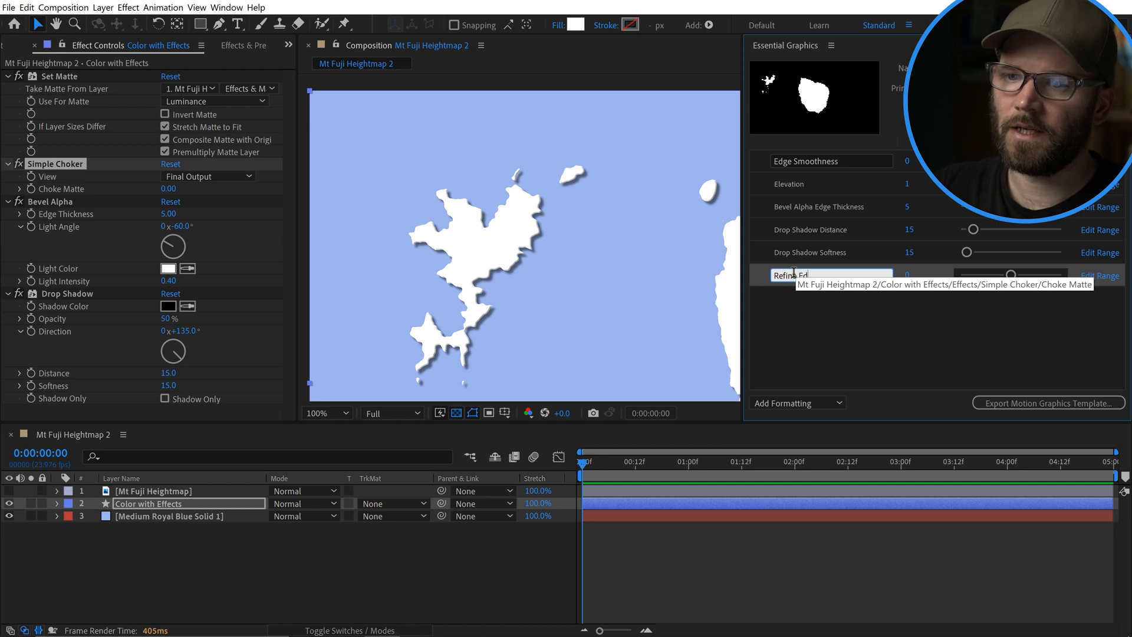
{"action": "key", "text": "Return"}
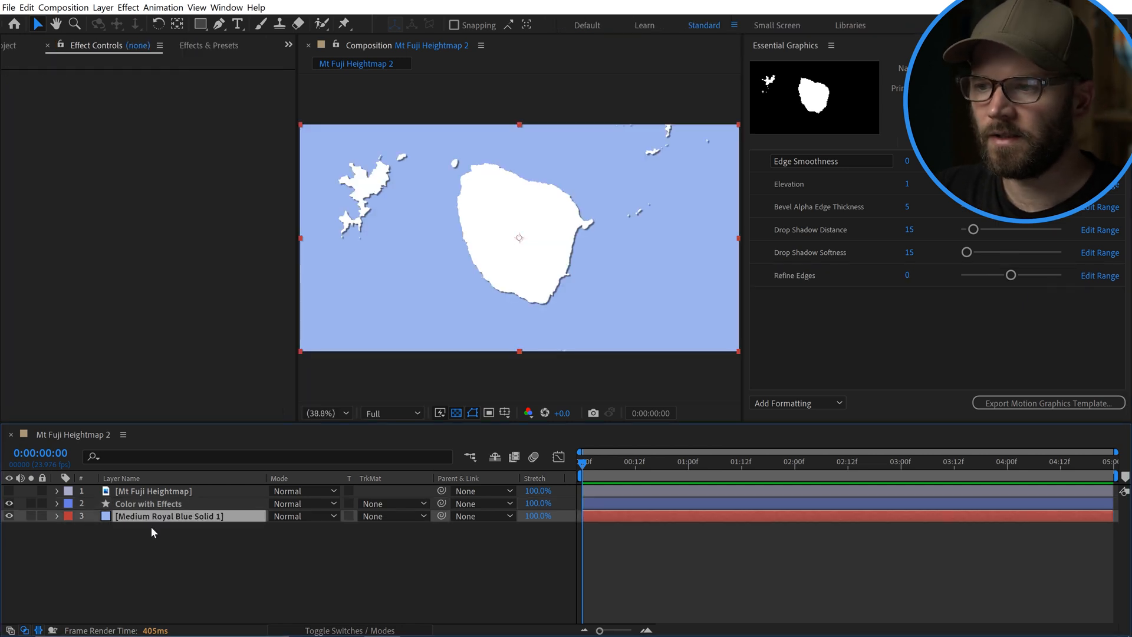
Step: Delete the medium royal blue solid, and add the Color with Effects layer's Fill 1 color to Essential Graphics
{"action": "key", "text": "Delete"}
{"action": "left_click", "coordinate": [152, 505]}
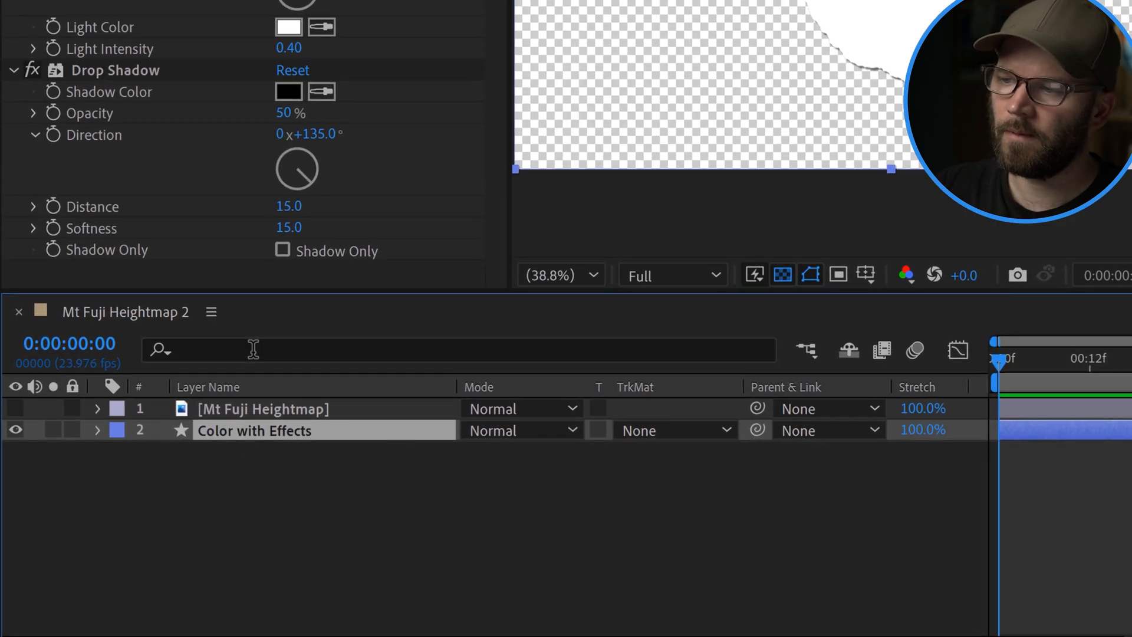
{"action": "left_click", "coordinate": [253, 349]}
{"action": "type", "text": "color"}
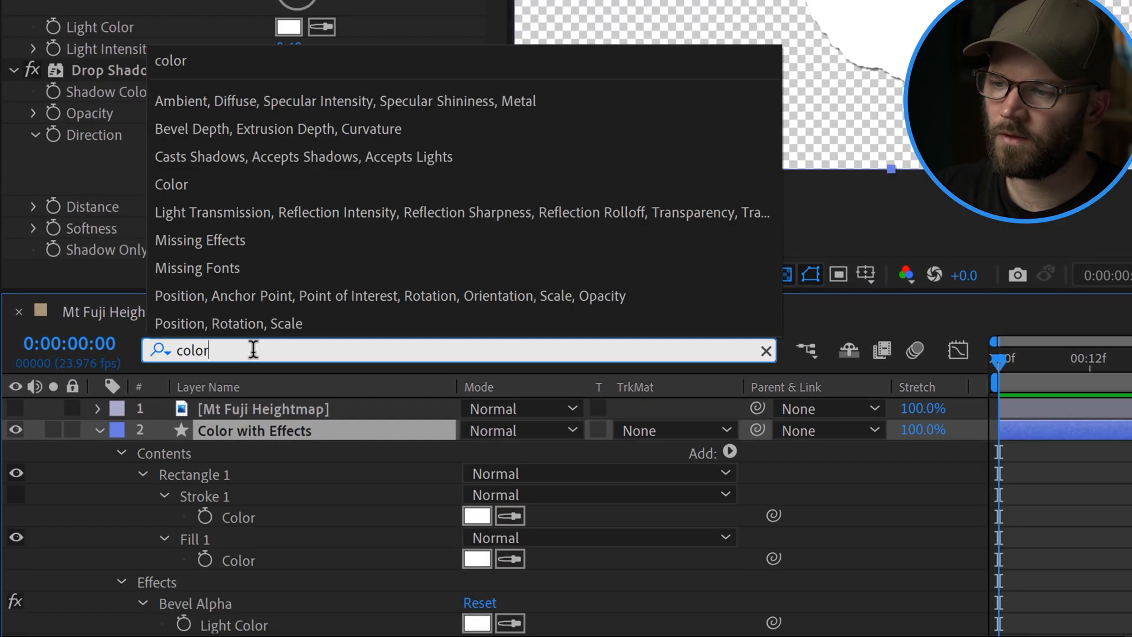
{"action": "left_click", "coordinate": [200, 539]}
{"action": "right_click", "coordinate": [231, 556]}
{"action": "left_click", "coordinate": [236, 545]}
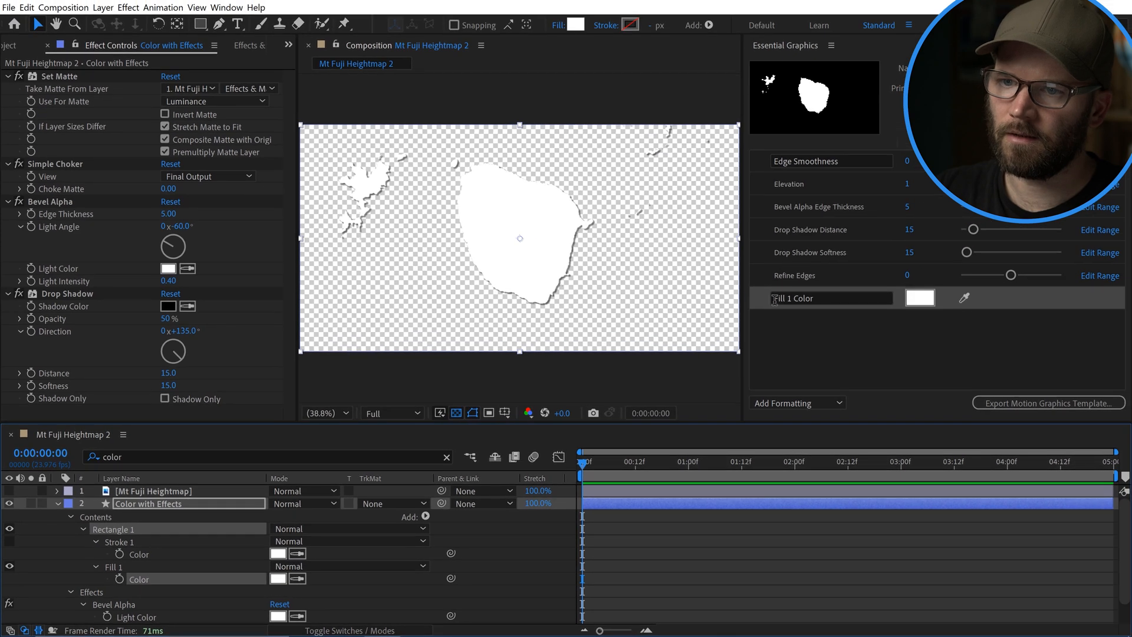
Step: Shorten the Fill 1 Color control's name to Color in Essential Graphics and collapse the layer's properties
{"action": "left_click_drag", "start_coordinate": [776, 297], "coordinate": [794, 298]}
{"action": "key", "text": "BackSpace"}
{"action": "left_click", "coordinate": [857, 329]}
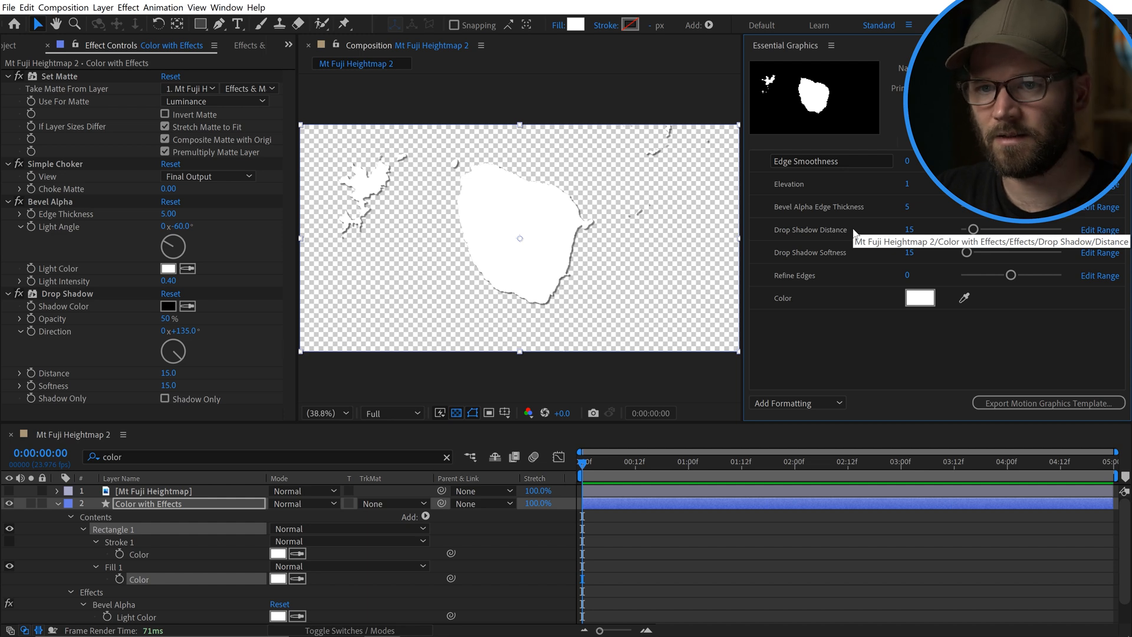
{"action": "left_click", "coordinate": [57, 503]}
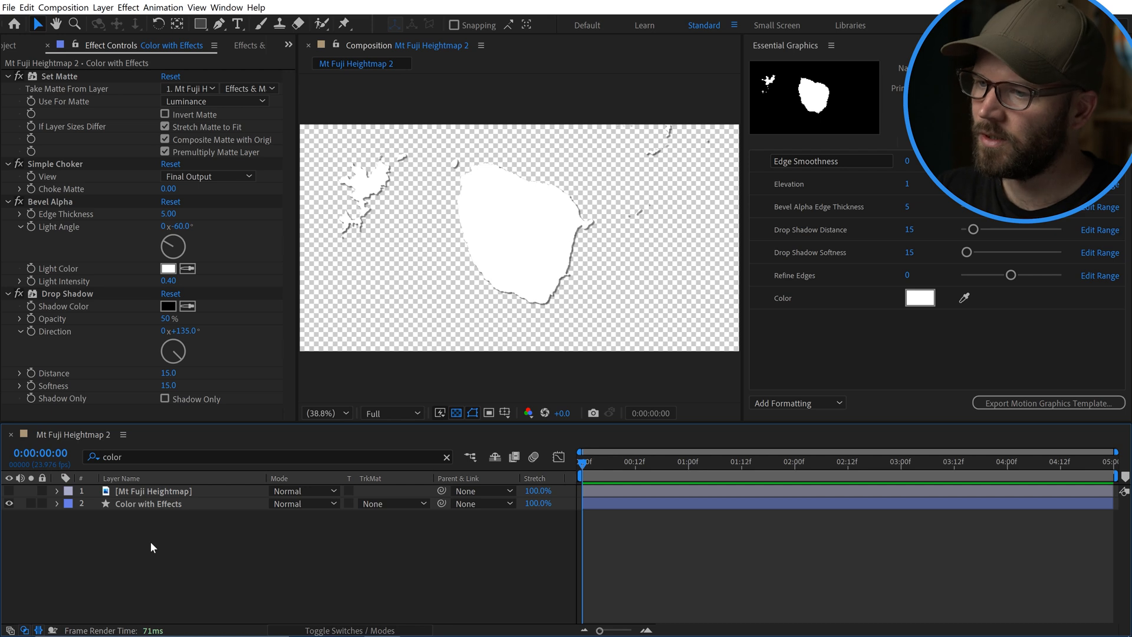
Step: Rename the Mt Fuji Heightmap 2 composition to Mt Fuji Heightmap in the project
{"action": "left_click", "coordinate": [11, 46]}
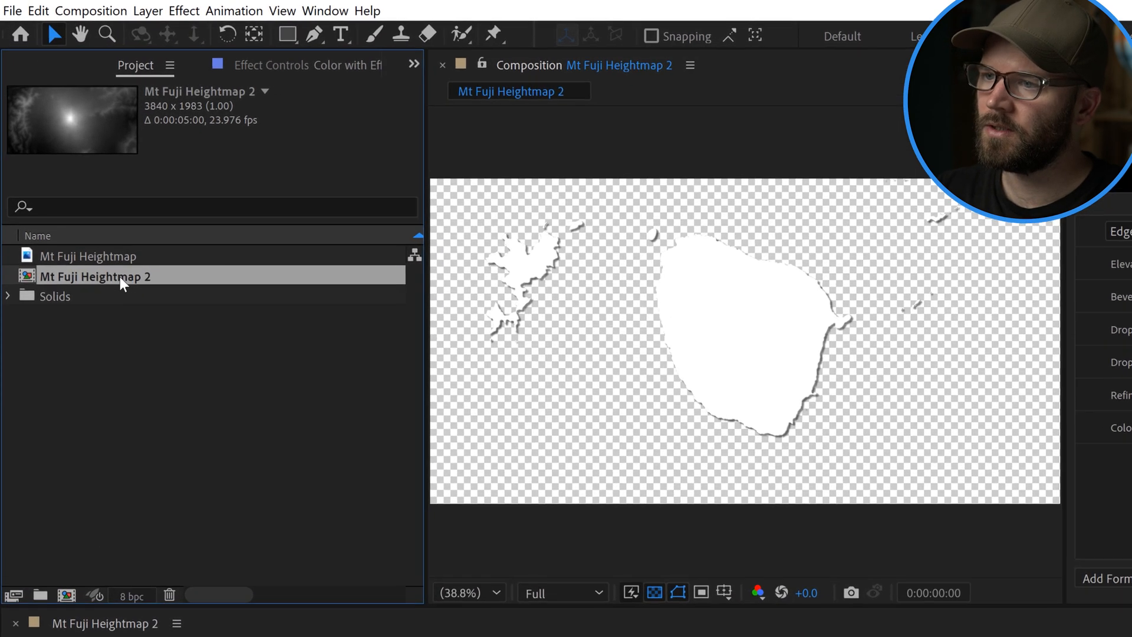
{"action": "key", "text": "Return"}
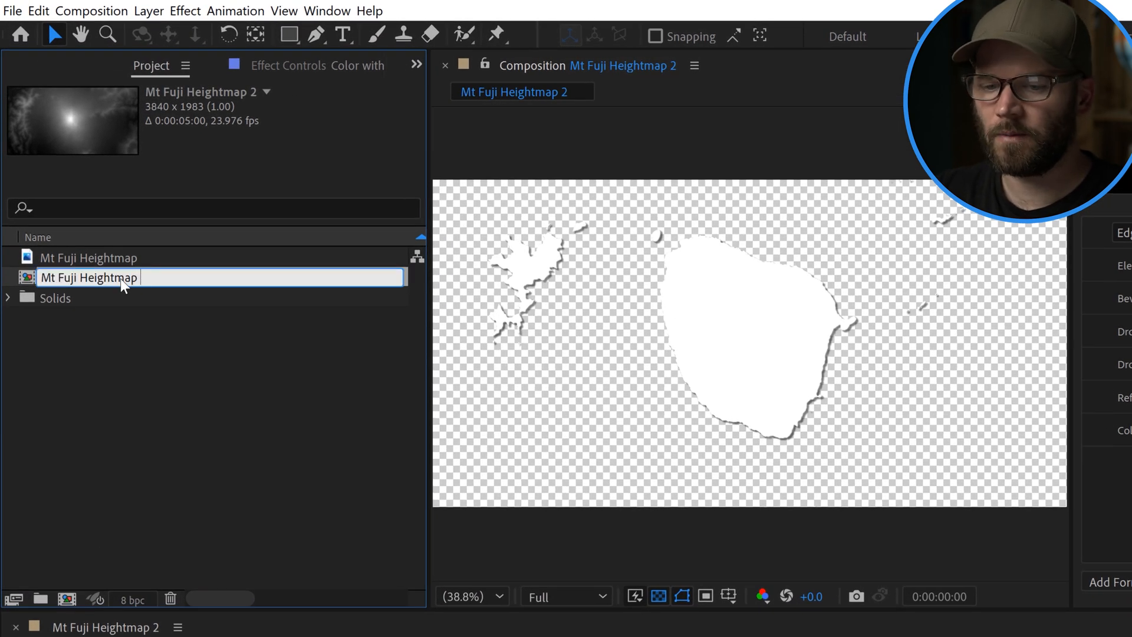
{"action": "key", "text": "BackSpace"}
{"action": "key", "text": "BackSpace"}
{"action": "key", "text": "Return"}
{"action": "left_click", "coordinate": [129, 327]}
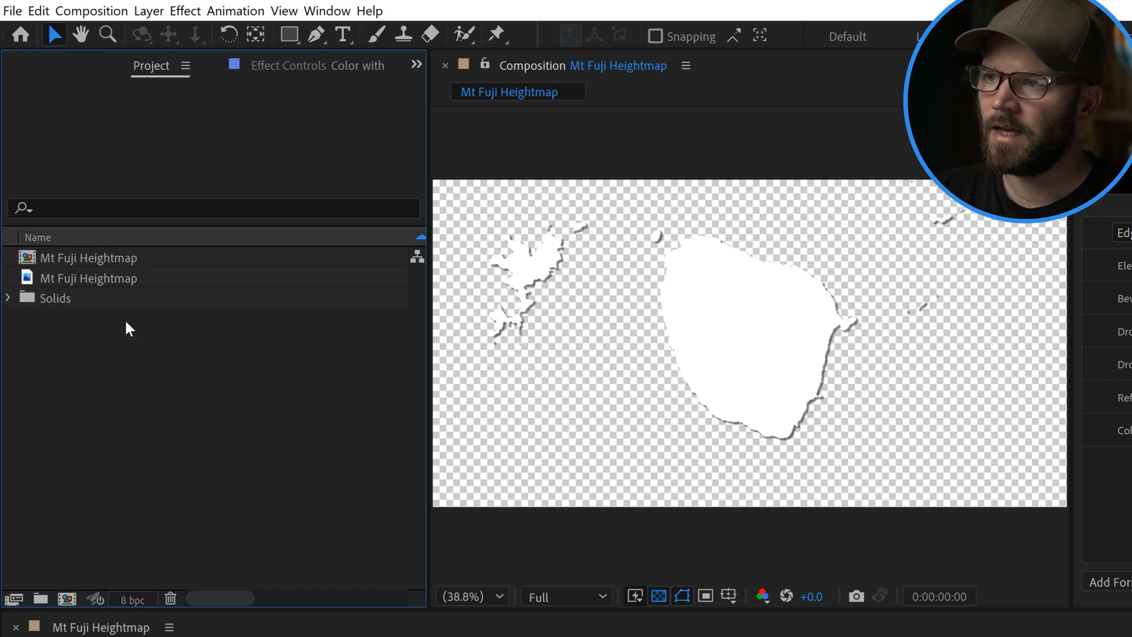
Step: Create a new composition from the Mt Fuji Heightmap composition and name it Mt Fuji Design V1
{"action": "left_click_drag", "start_coordinate": [86, 262], "coordinate": [70, 598]}
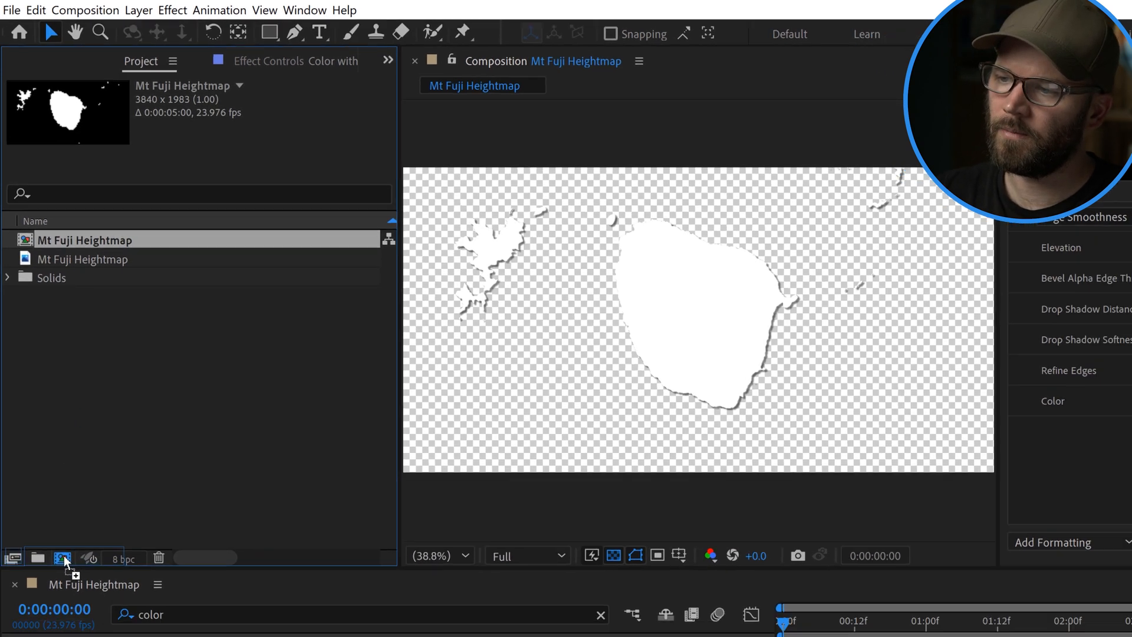
{"action": "left_click_drag", "start_coordinate": [64, 560], "coordinate": [63, 558]}
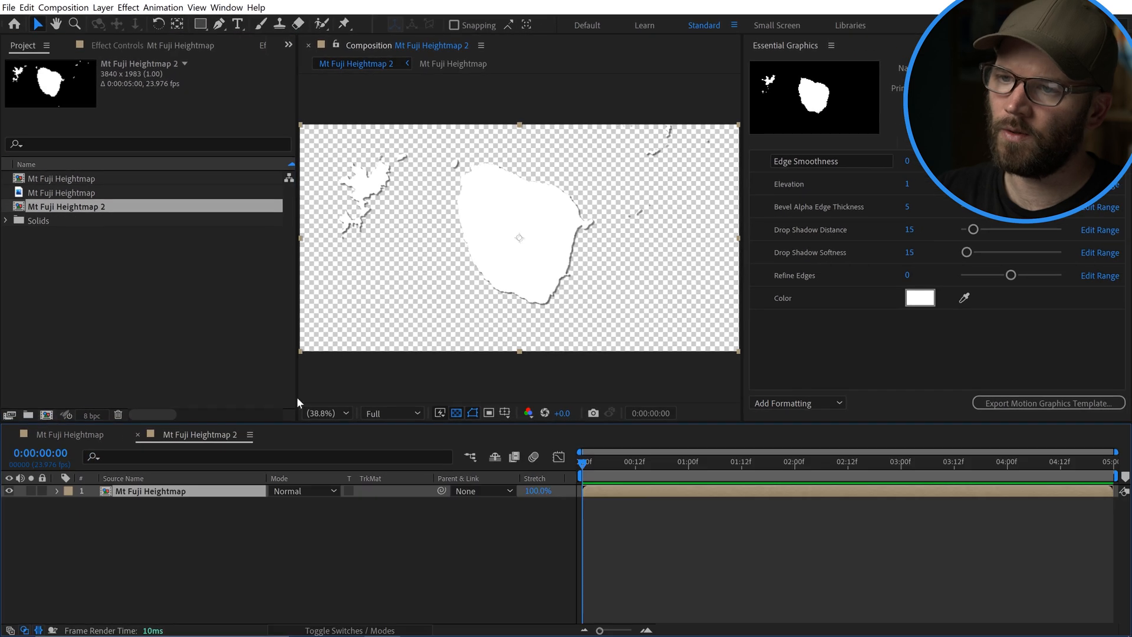
{"action": "left_click", "coordinate": [47, 208]}
{"action": "key", "text": "Return"}
{"action": "key", "text": "Right"}
{"action": "key", "text": "BackSpace"}
{"action": "key", "text": "BackSpace"}
{"action": "key", "text": "BackSpace"}
{"action": "key", "text": "BackSpace"}
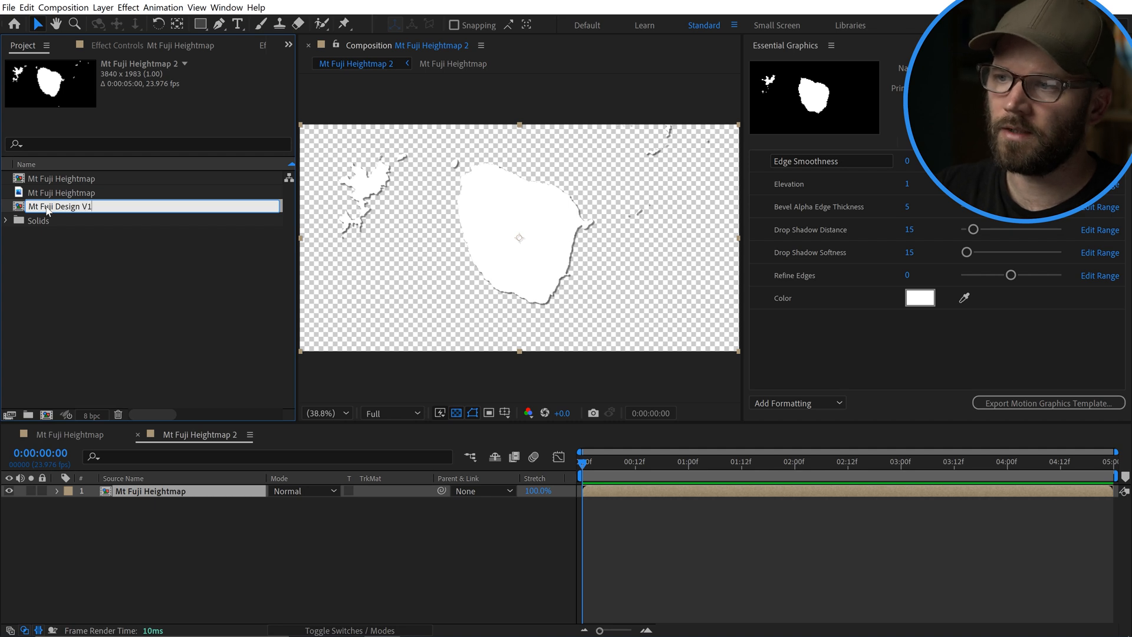
{"action": "key", "text": "Return"}
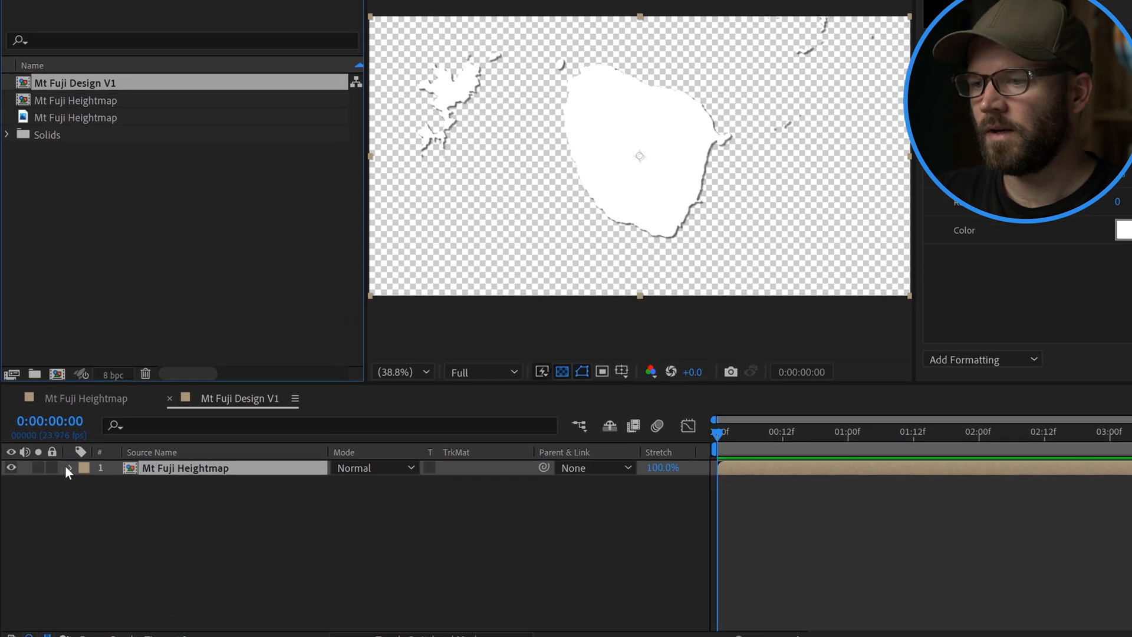
Step: Review the essential properties of the nested Mt Fuji Heightmap layer, and collapse the layer
{"action": "left_click", "coordinate": [56, 491]}
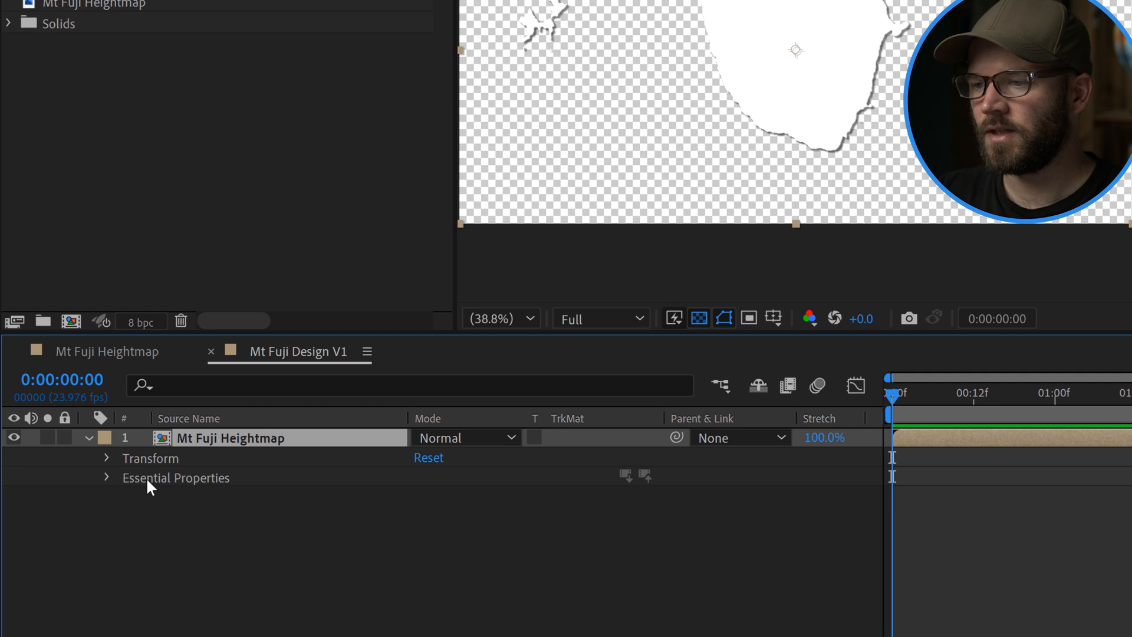
{"action": "left_click", "coordinate": [107, 478]}
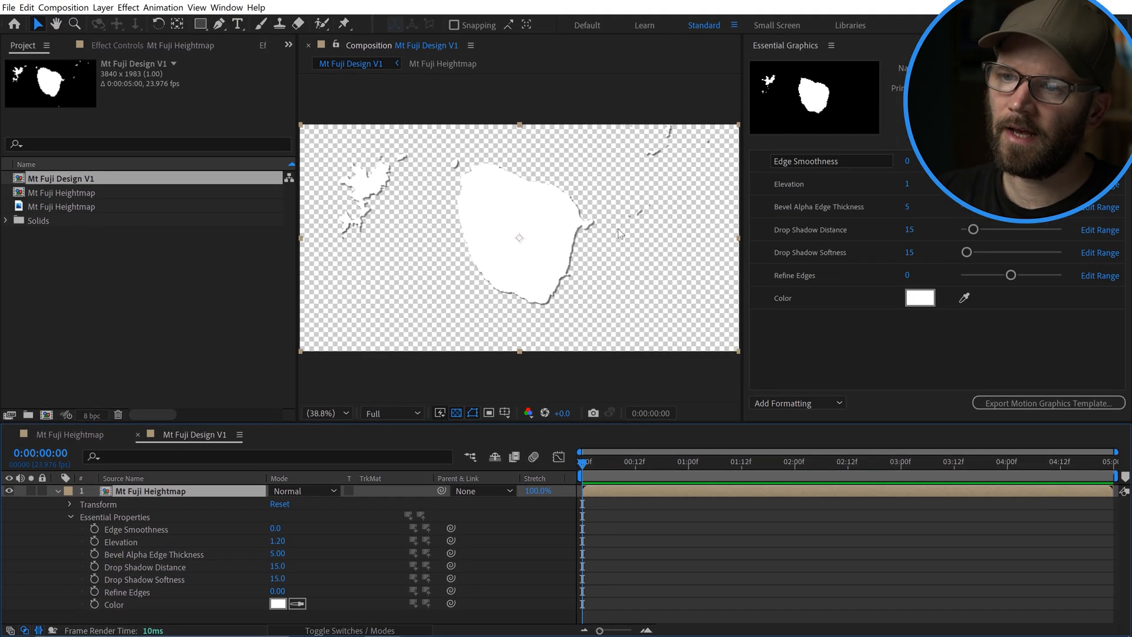
{"action": "left_click", "coordinate": [57, 492]}
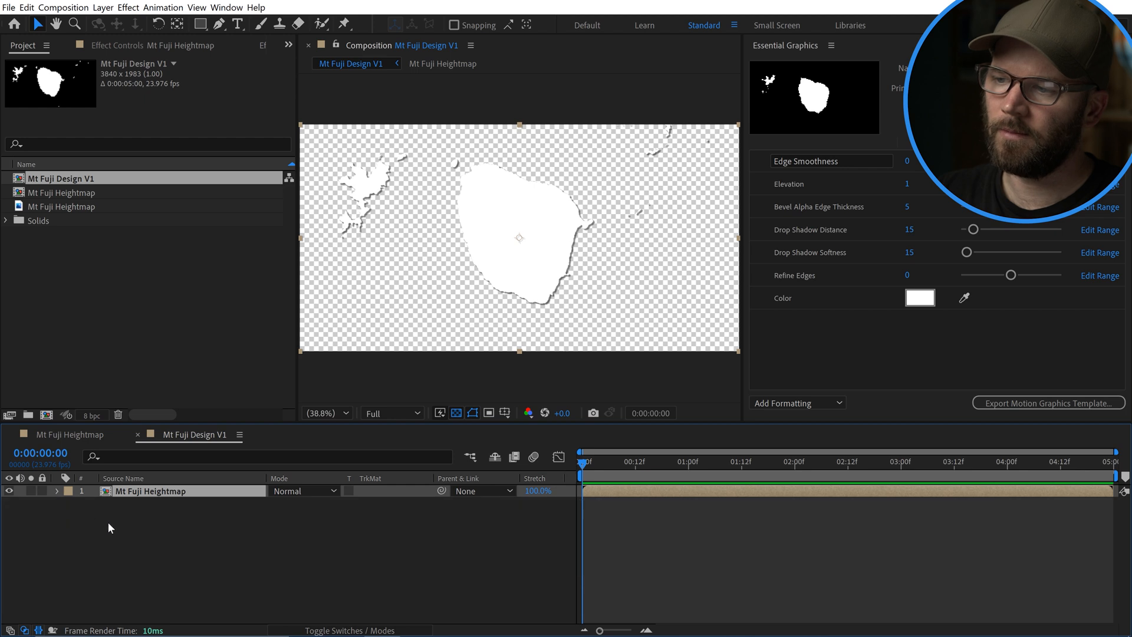
Step: Create a full-frame rectangle shape layer, place it beneath the Mt Fuji Heightmap layer, and name it Background
{"action": "left_click", "coordinate": [108, 520]}
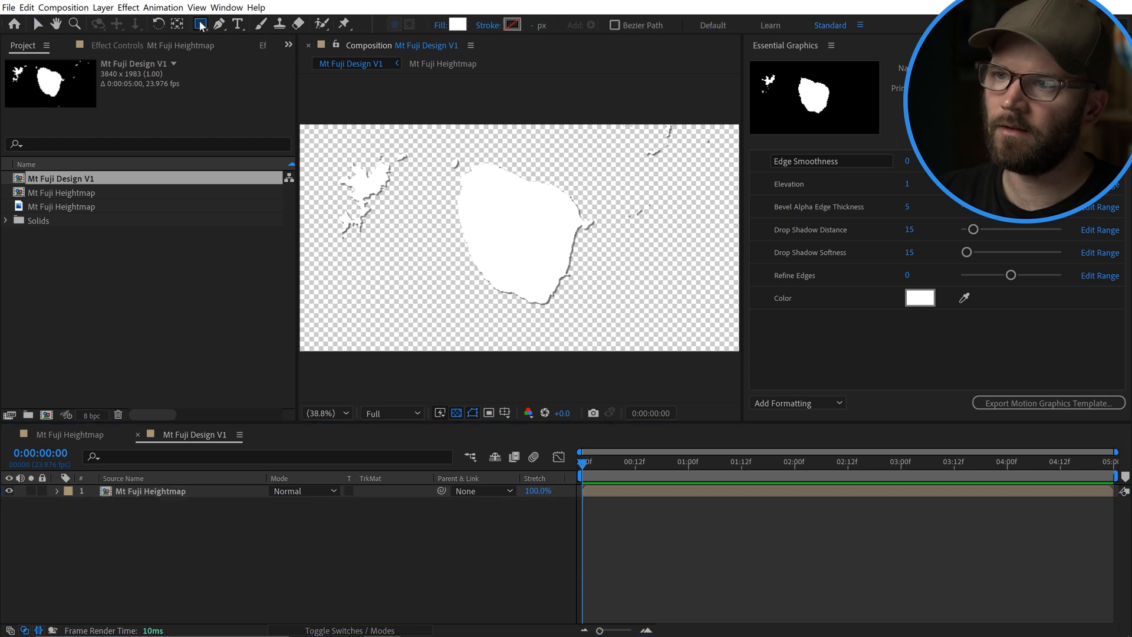
{"action": "double_click", "coordinate": [200, 25]}
{"action": "left_click_drag", "start_coordinate": [140, 495], "coordinate": [144, 525]}
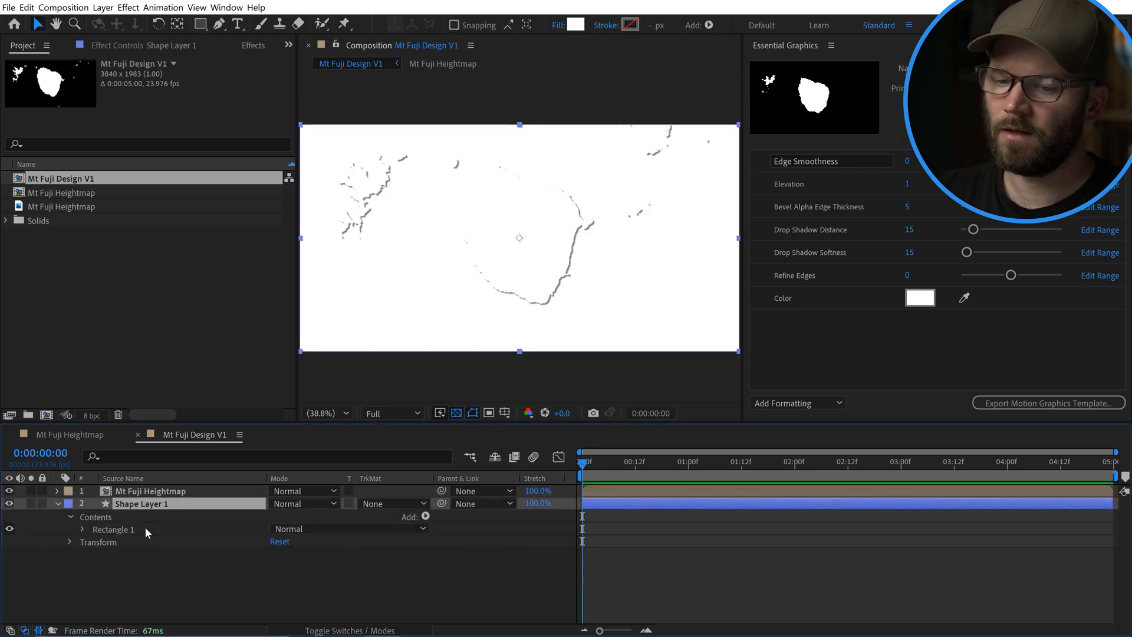
{"action": "key", "text": "Return"}
{"action": "type", "text": "Background"}
{"action": "key", "text": "Return"}
Step: Filter the timeline for "color" and link the Background rectangle's fill Color to the Mt Fuji Heightmap layer's essential Color property
{"action": "left_click", "coordinate": [158, 459]}
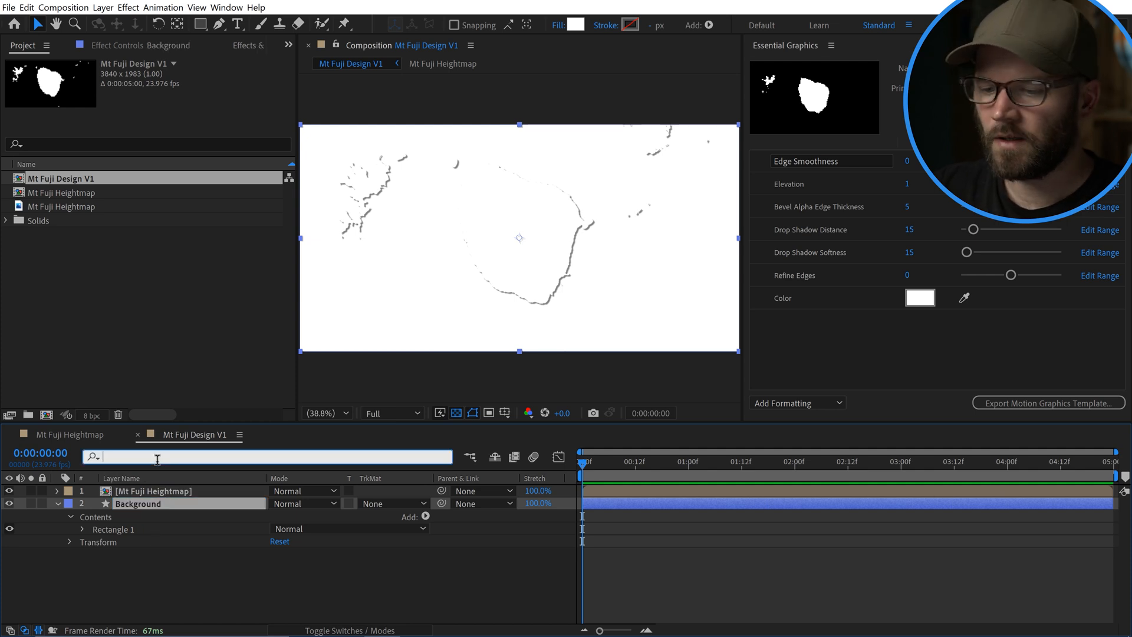
{"action": "type", "text": "color"}
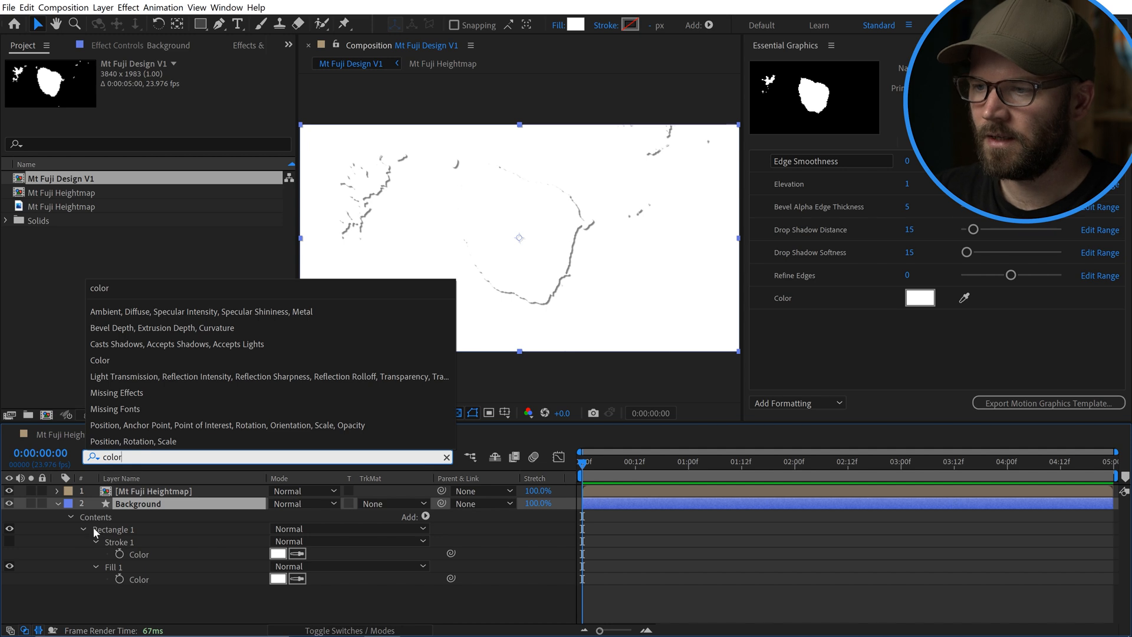
{"action": "left_click", "coordinate": [57, 491]}
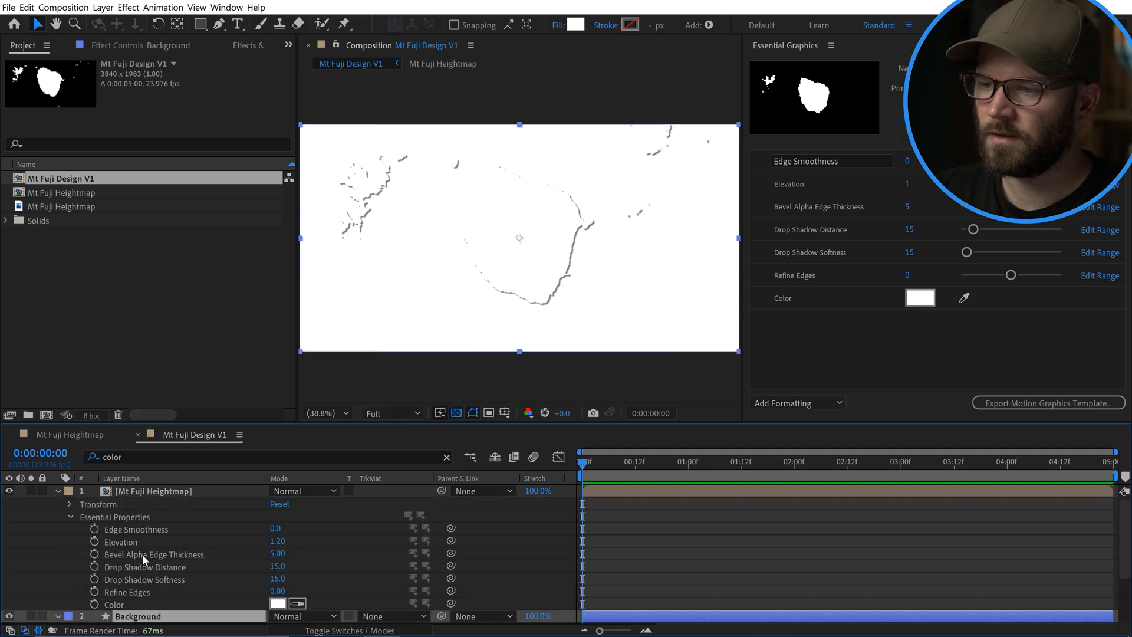
{"action": "key", "text": "grave"}
{"action": "left_click_drag", "start_coordinate": [451, 301], "coordinate": [123, 216]}
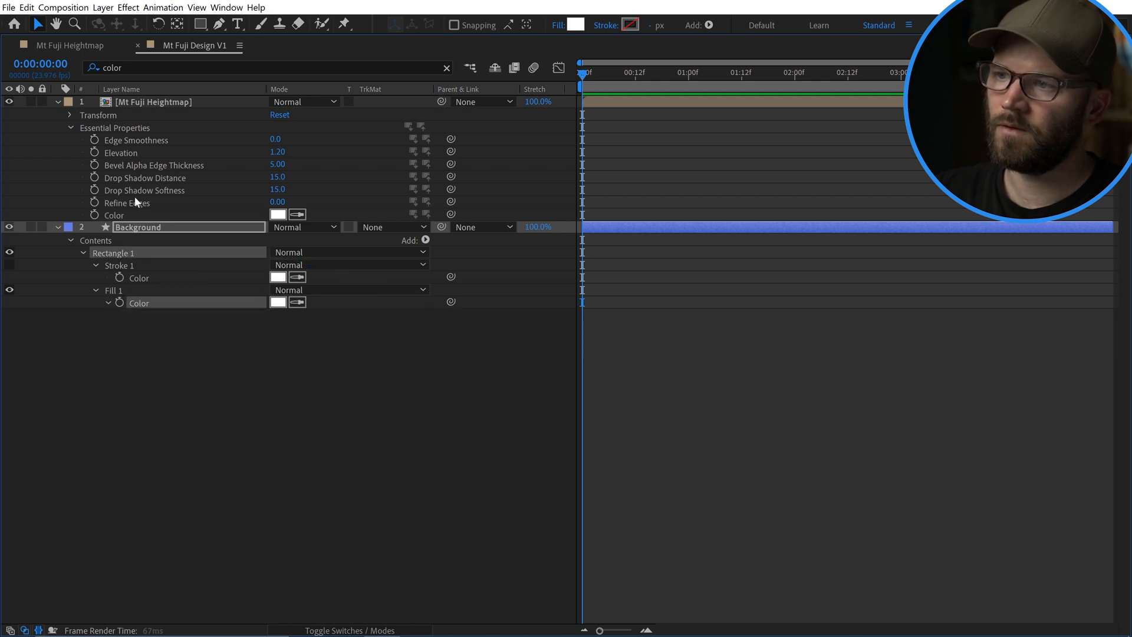
{"action": "key", "text": "grave"}
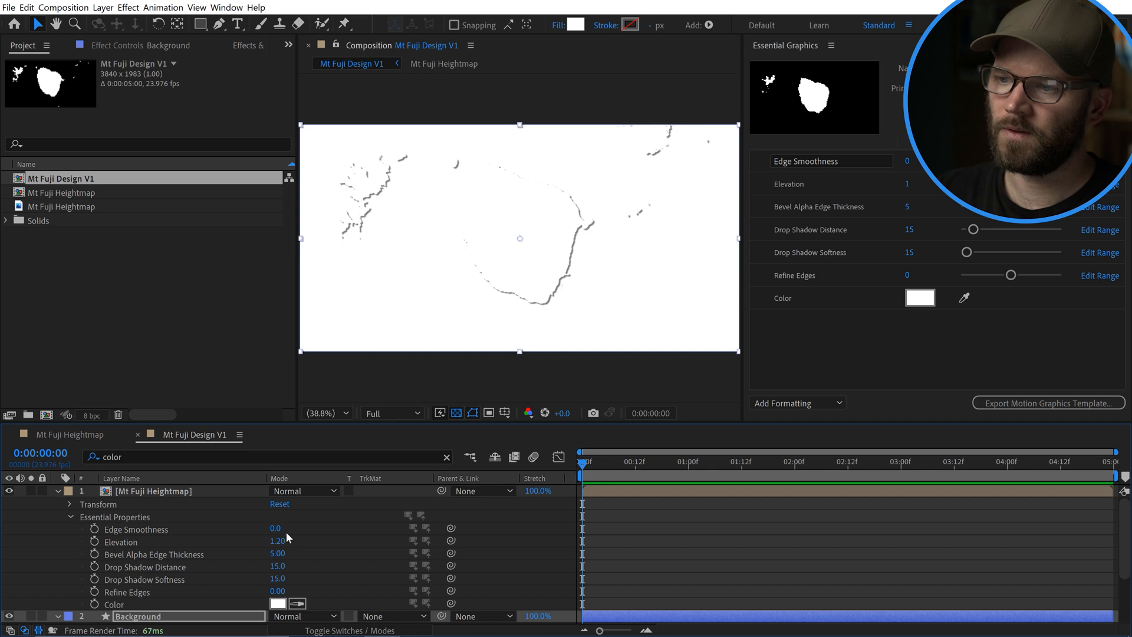
Step: Collapse the Mt Fuji Heightmap and Background layers, and lock the Background layer
{"action": "left_click", "coordinate": [58, 490]}
{"action": "left_click", "coordinate": [57, 503]}
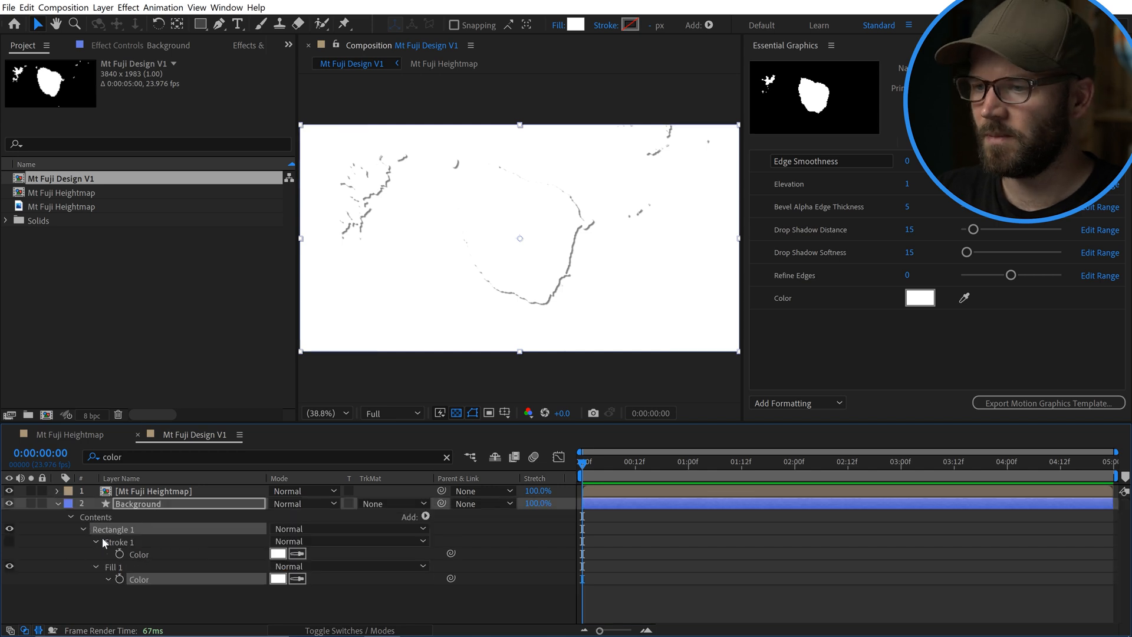
{"action": "left_click", "coordinate": [57, 503]}
{"action": "left_click", "coordinate": [40, 516]}
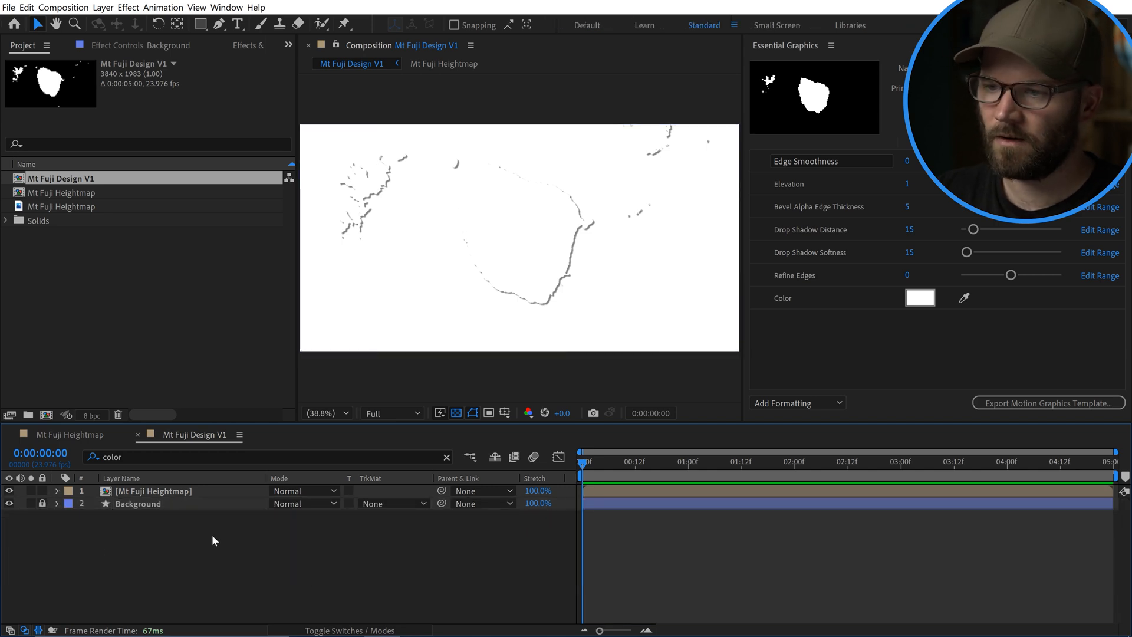
Step: Change the Color control of the Mt Fuji Heightmap in Essential Graphics to a light blue
{"action": "scroll", "coordinate": [462, 346], "scroll_direction": "up", "scroll_amount": 1}
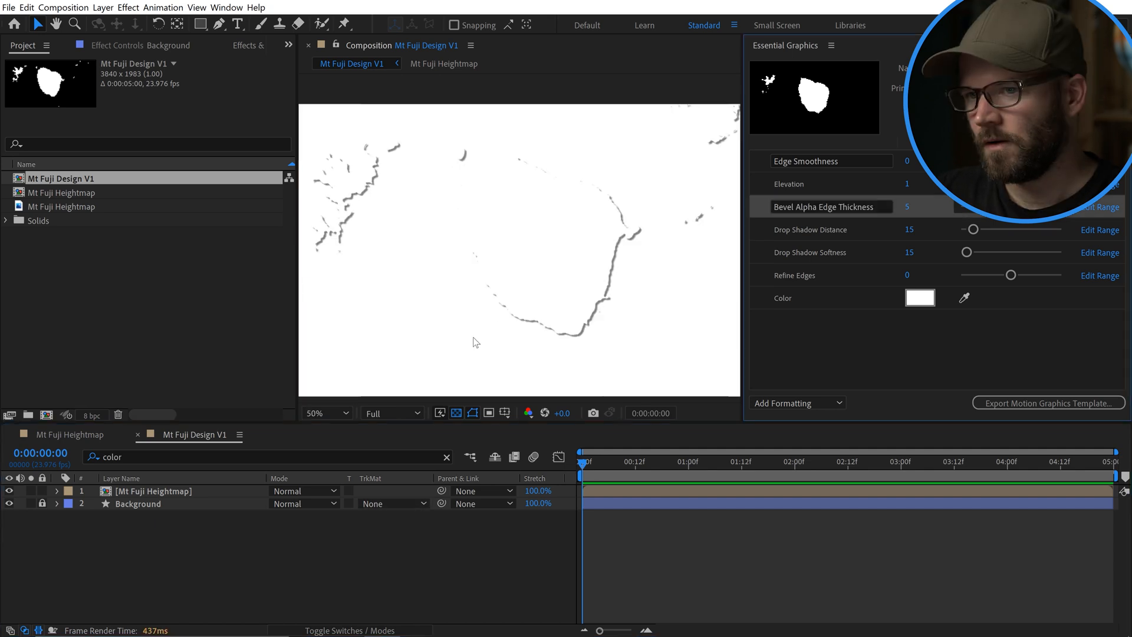
{"action": "left_click", "coordinate": [565, 323]}
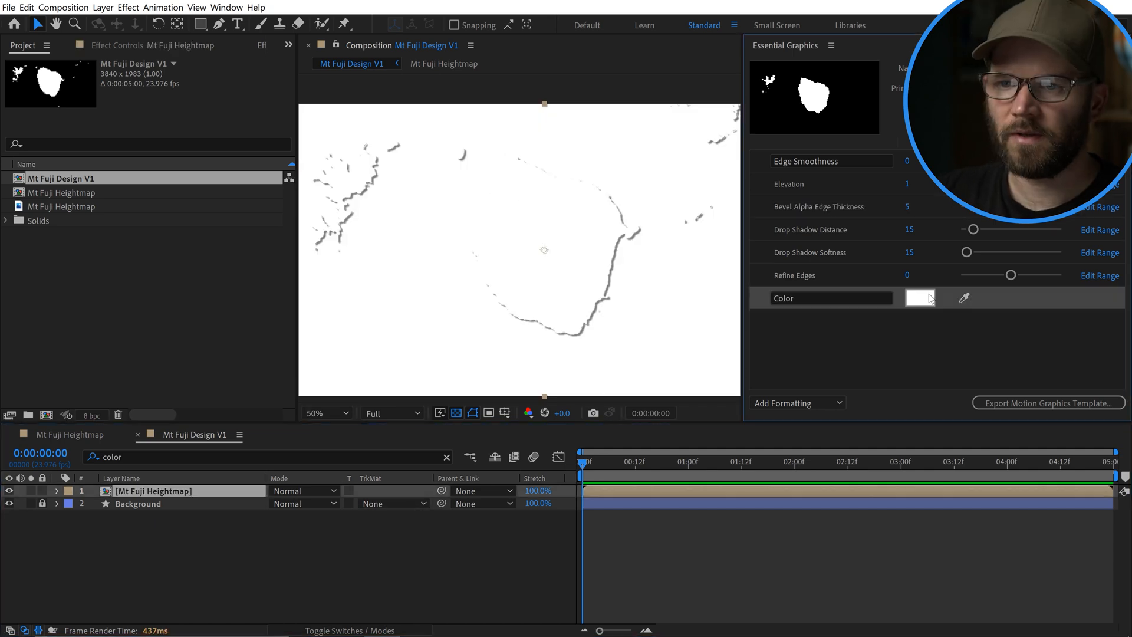
{"action": "left_click", "coordinate": [920, 298]}
{"action": "left_click_drag", "start_coordinate": [849, 430], "coordinate": [831, 485]}
{"action": "left_click", "coordinate": [1043, 366]}
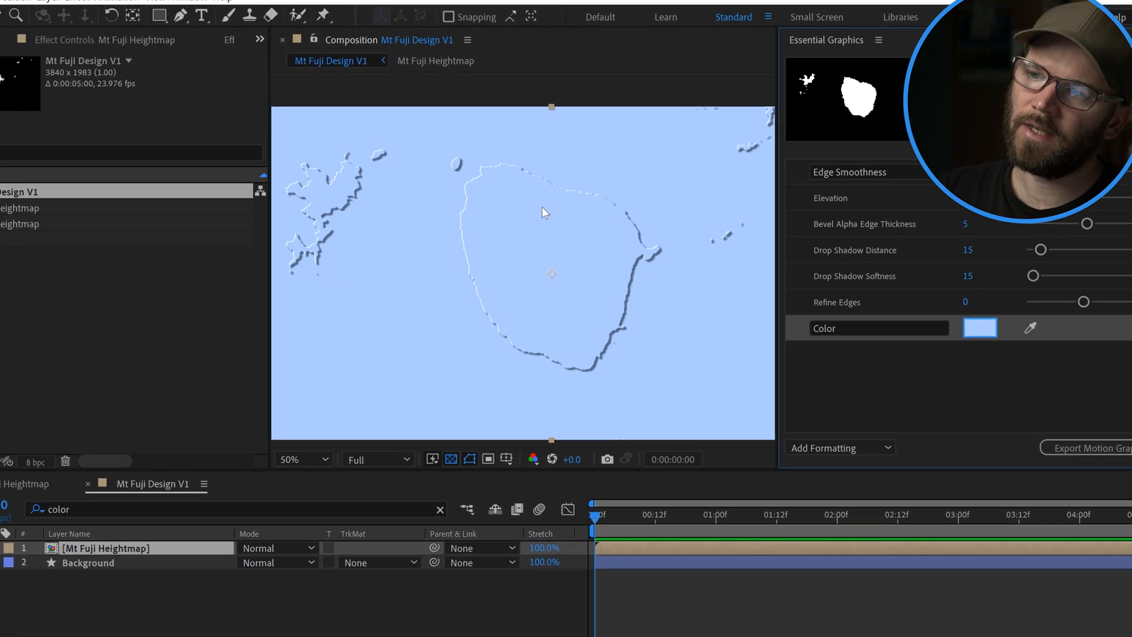
{"action": "scroll", "coordinate": [539, 198], "scroll_direction": "up", "scroll_amount": 1}
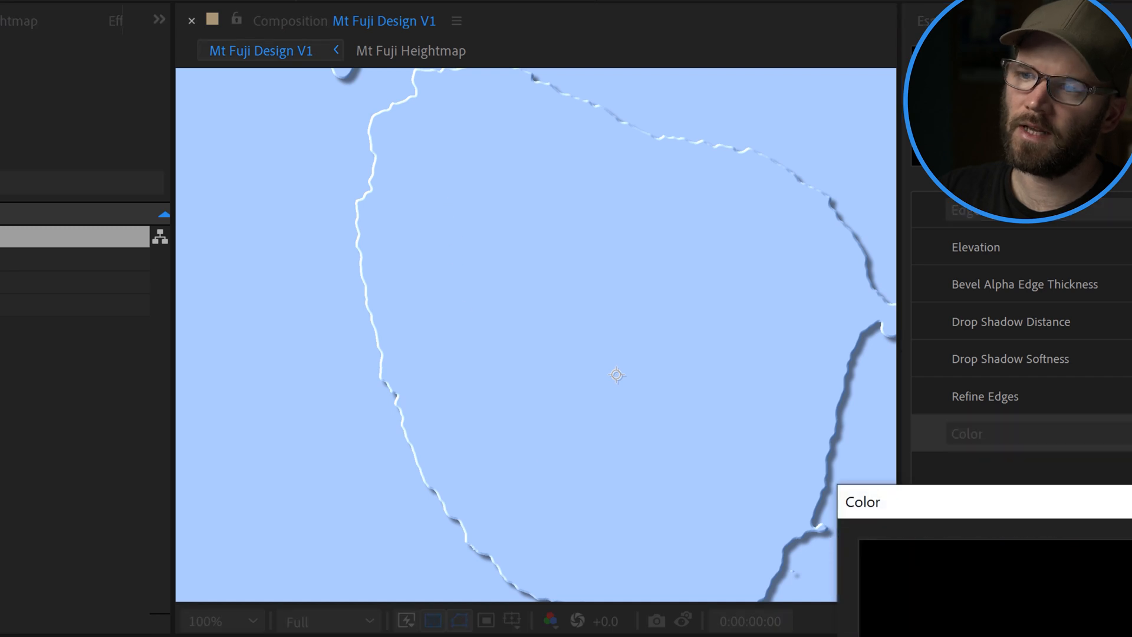
{"action": "key", "text": "Return"}
{"action": "key", "text": "shift+slash"}
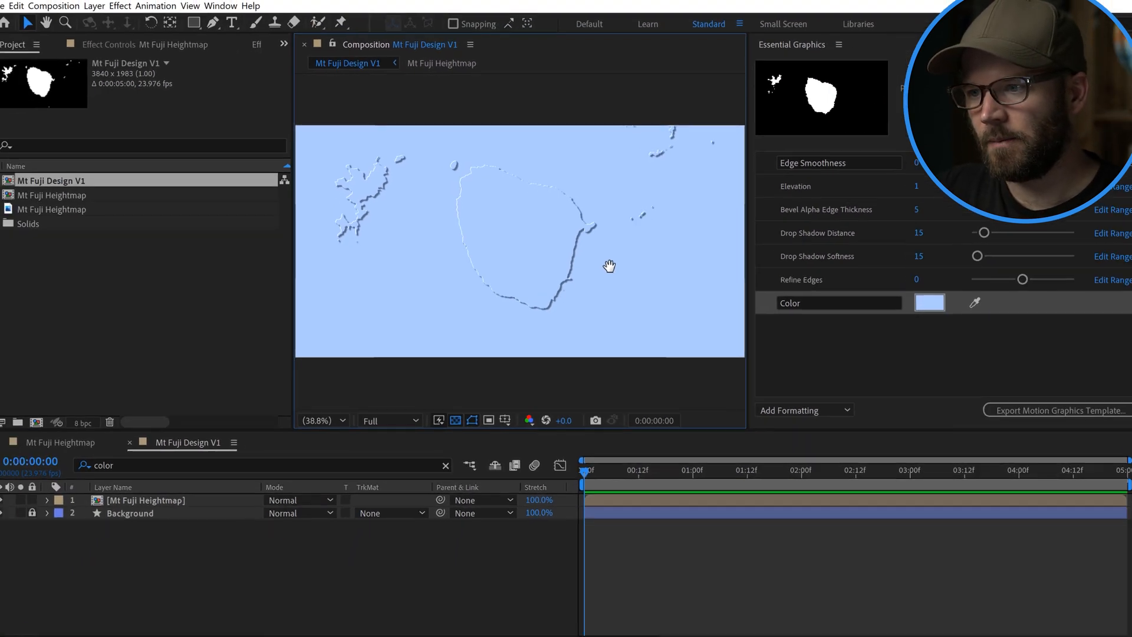
Step: Filter the timeline for "elev" and set the Mt Fuji Heightmap layer's Elevation to -2
{"action": "left_click", "coordinate": [169, 499]}
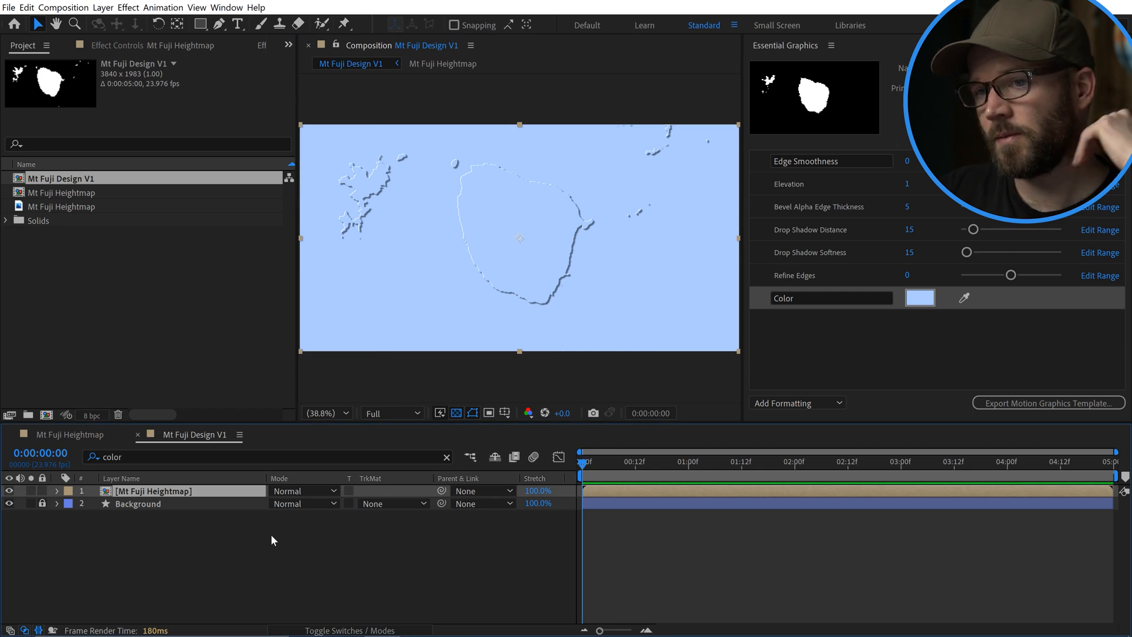
{"action": "left_click", "coordinate": [137, 453]}
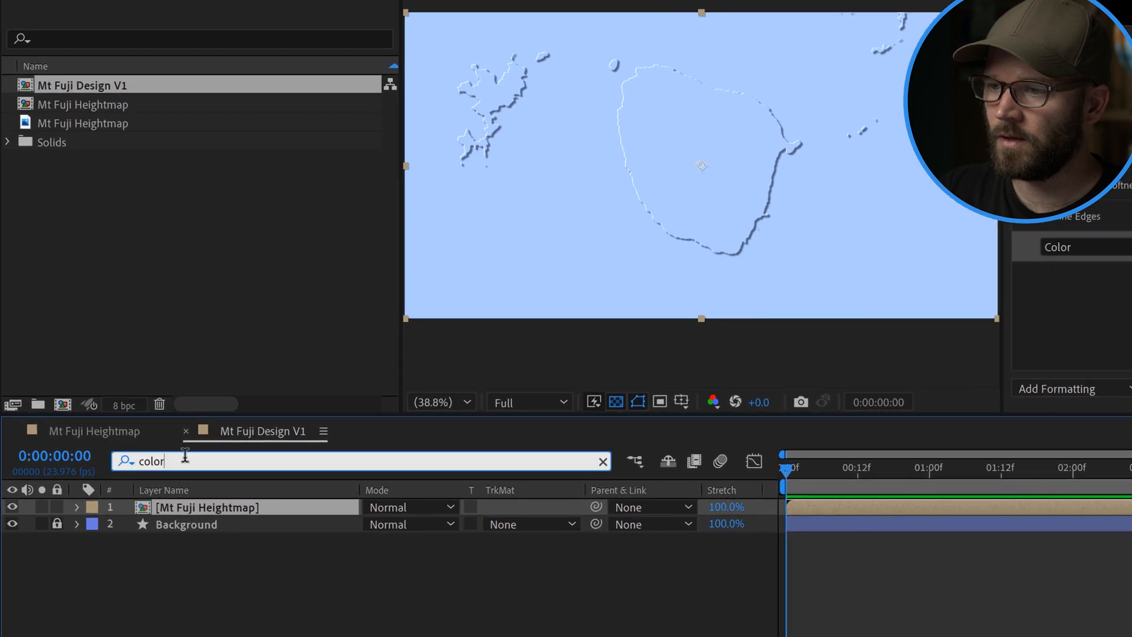
{"action": "double_click", "coordinate": [185, 455]}
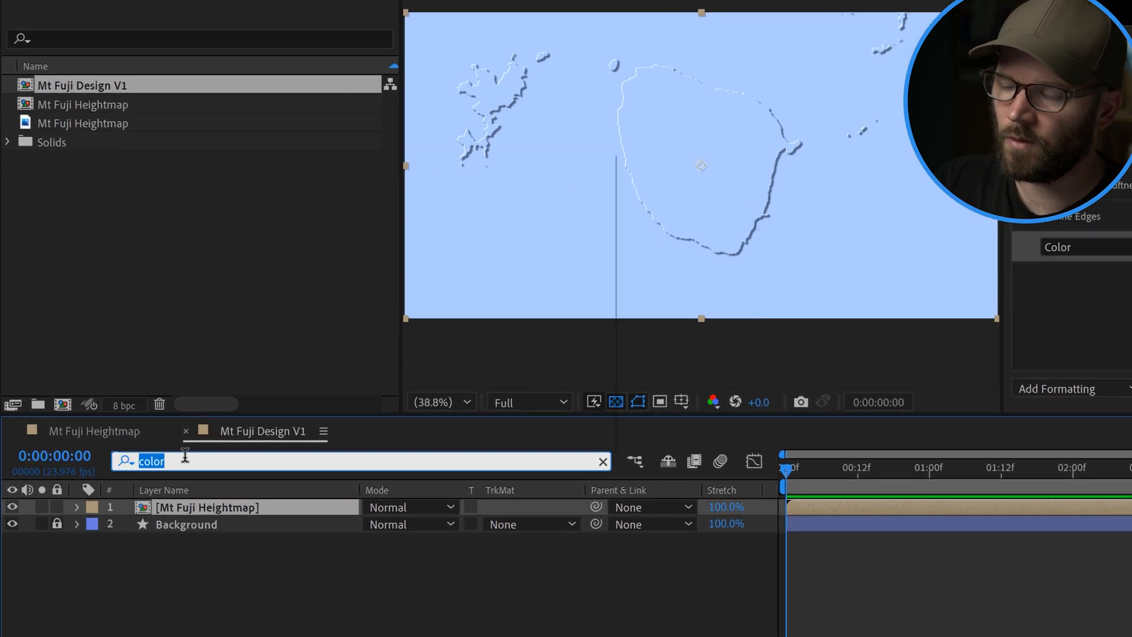
{"action": "type", "text": "elev"}
{"action": "left_click", "coordinate": [380, 550]}
{"action": "left_click", "coordinate": [376, 541]}
{"action": "type", "text": "-2"}
{"action": "key", "text": "Return"}
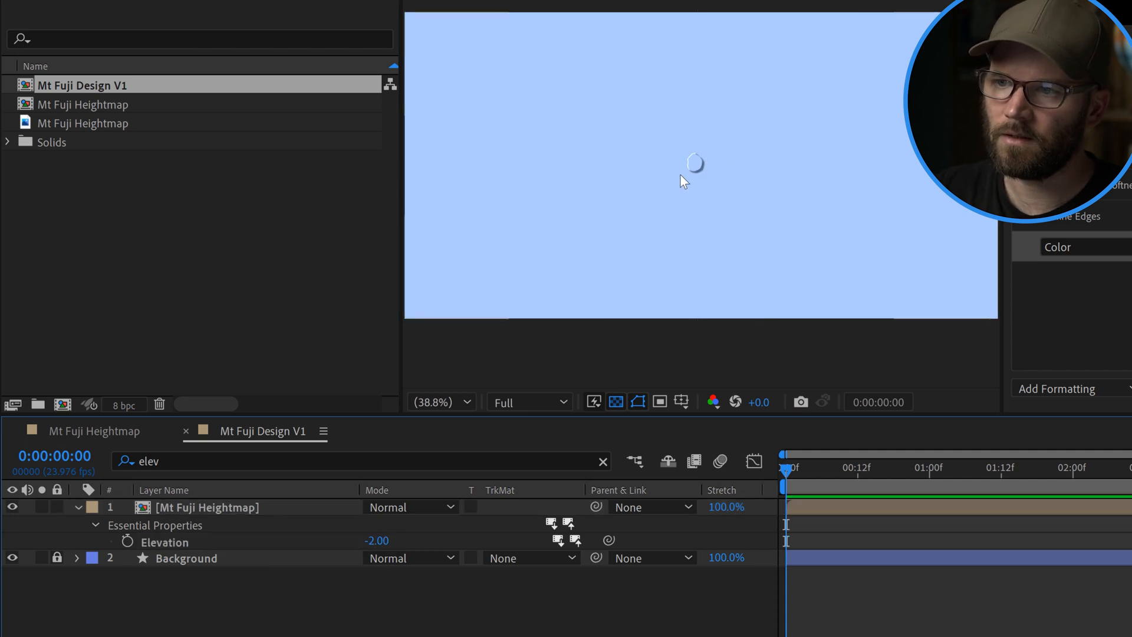
Step: Duplicate the Mt Fuji Heightmap layer and set the lower copy's Elevation to -1
{"action": "left_click", "coordinate": [175, 508]}
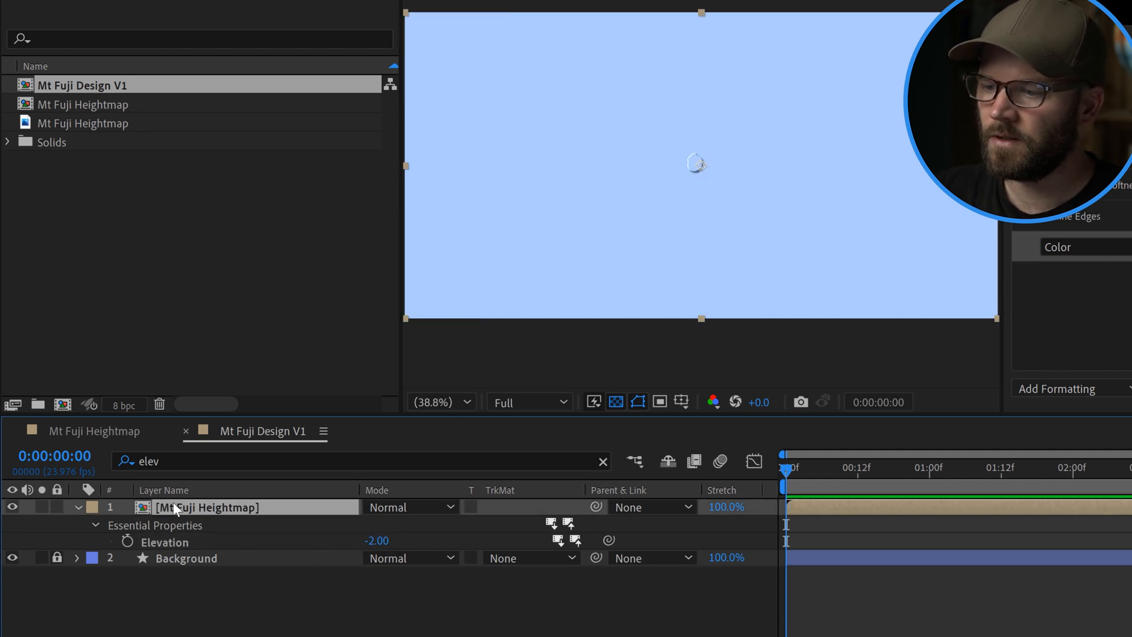
{"action": "key", "text": "ctrl+d"}
{"action": "left_click", "coordinate": [379, 557]}
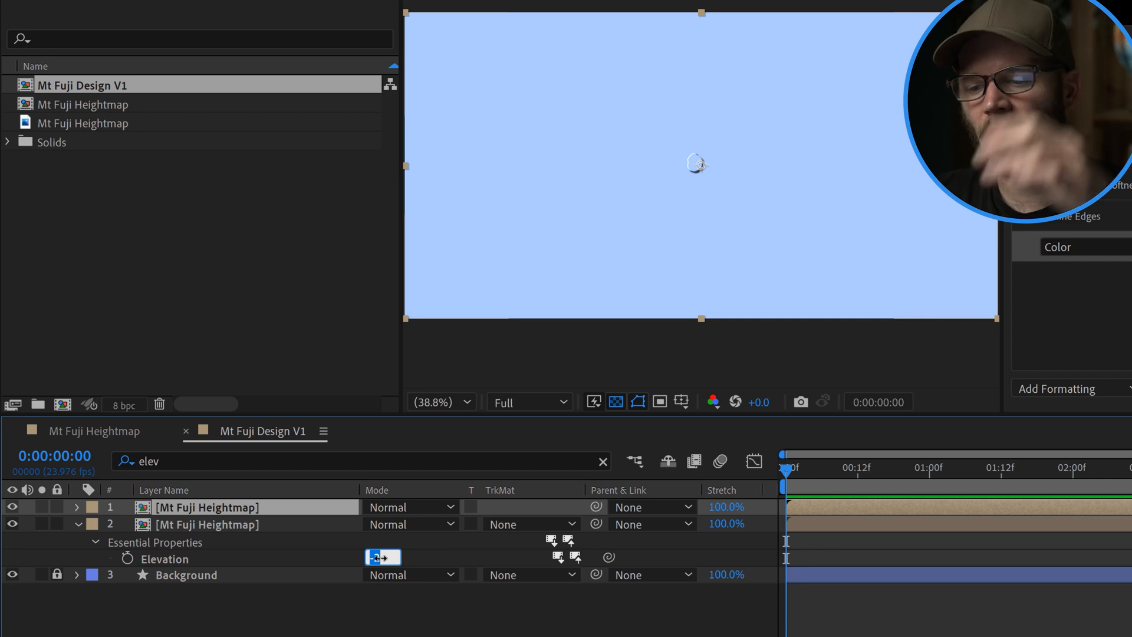
{"action": "type", "text": "-1"}
{"action": "key", "text": "Return"}
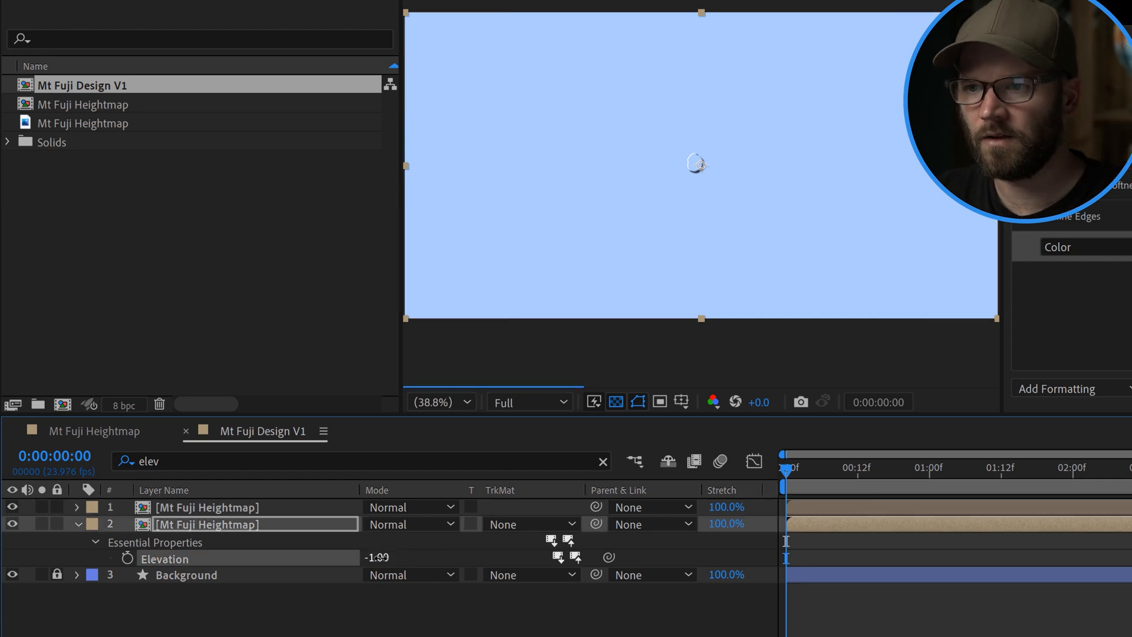
{"action": "key", "text": "F2"}
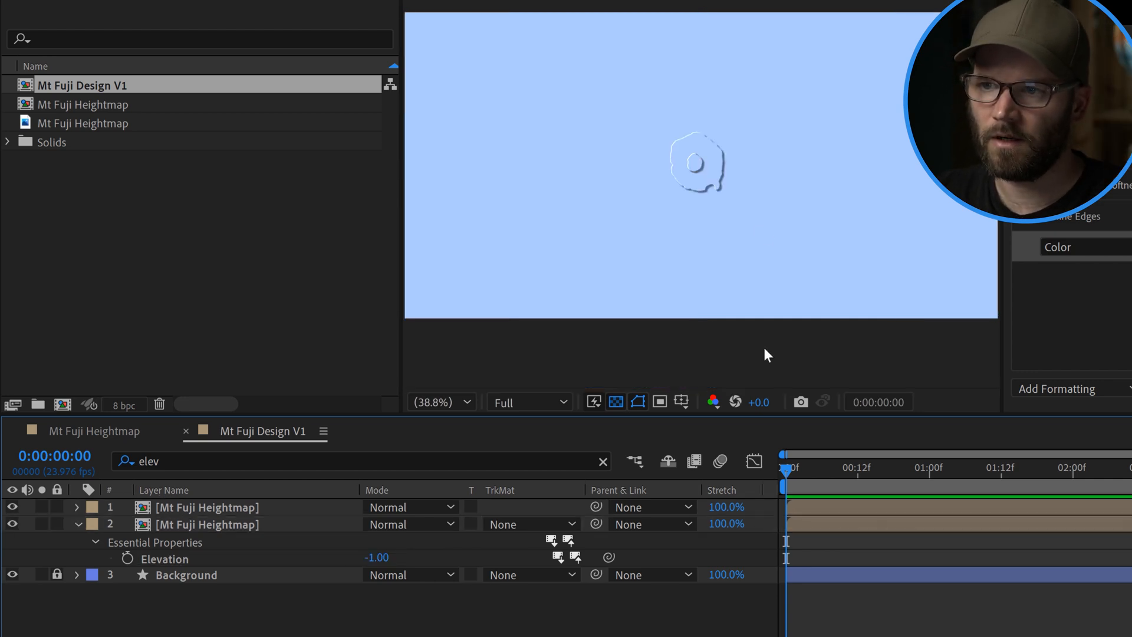
Step: Duplicate the second Mt Fuji Heightmap layer and set the new lowest copy's Elevation to 0
{"action": "left_click", "coordinate": [240, 526]}
{"action": "key", "text": "ctrl+d"}
{"action": "left_click", "coordinate": [379, 575]}
{"action": "type", "text": "0"}
{"action": "key", "text": "Return"}
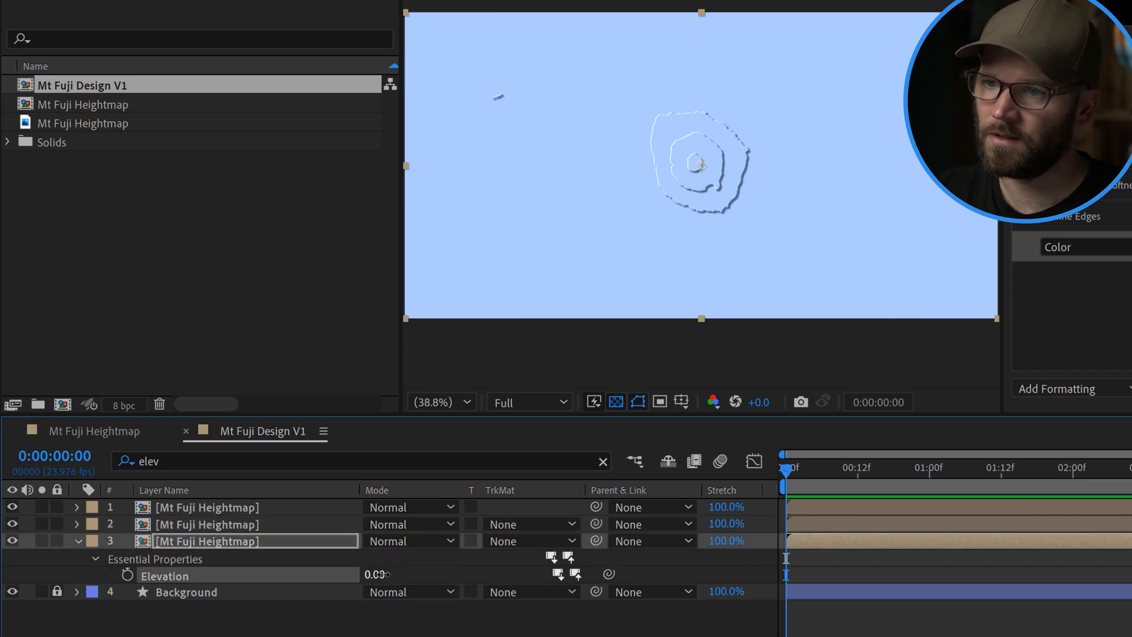
Step: Duplicate the third Mt Fuji Heightmap layer and set the new lowest copy's Elevation to 1
{"action": "left_click", "coordinate": [245, 543]}
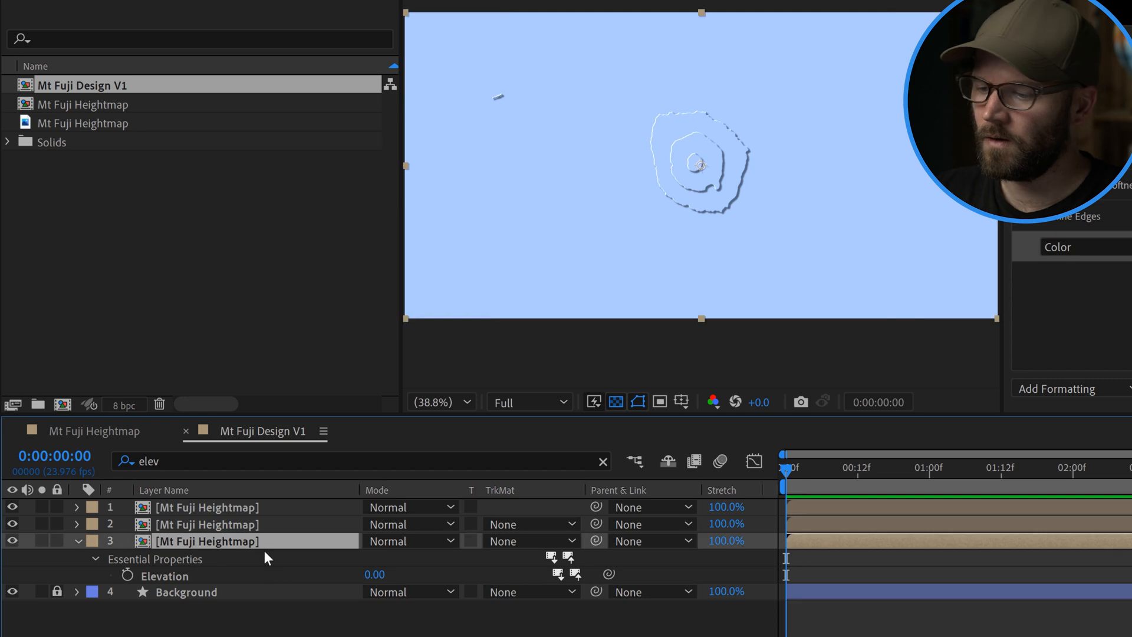
{"action": "key", "text": "ctrl+d"}
{"action": "left_click", "coordinate": [375, 591]}
{"action": "type", "text": "1"}
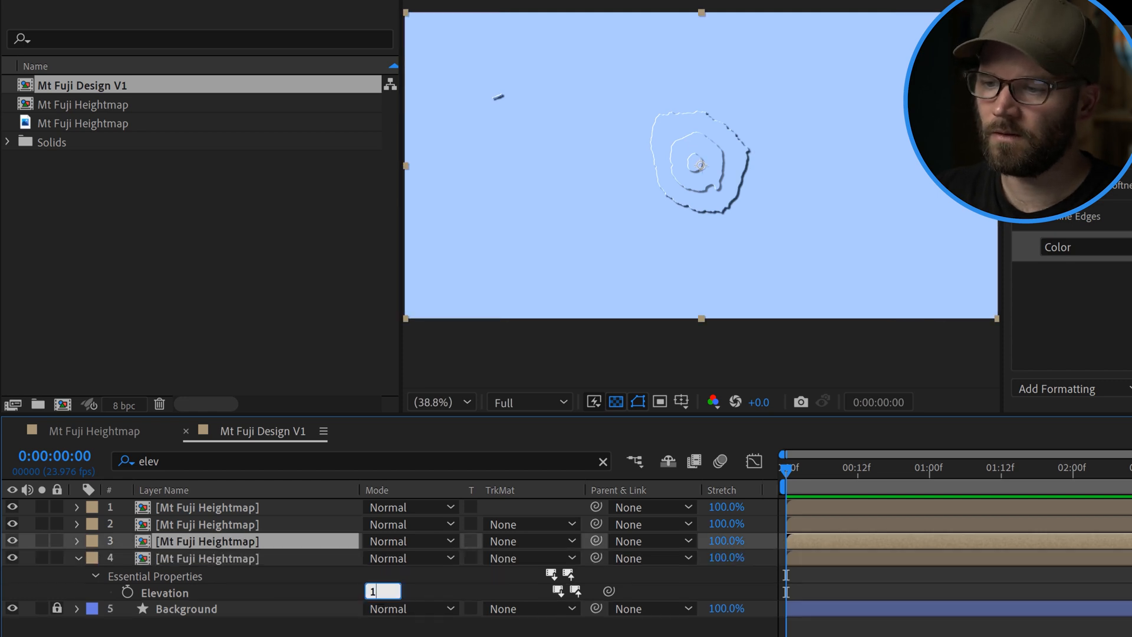
Step: Duplicate the fourth Mt Fuji Heightmap layer and set the new lowest copy's Elevation to 2
{"action": "left_click", "coordinate": [192, 559]}
{"action": "key", "text": "ctrl+d"}
{"action": "left_click", "coordinate": [375, 591]}
{"action": "type", "text": "2"}
{"action": "key", "text": "Return"}
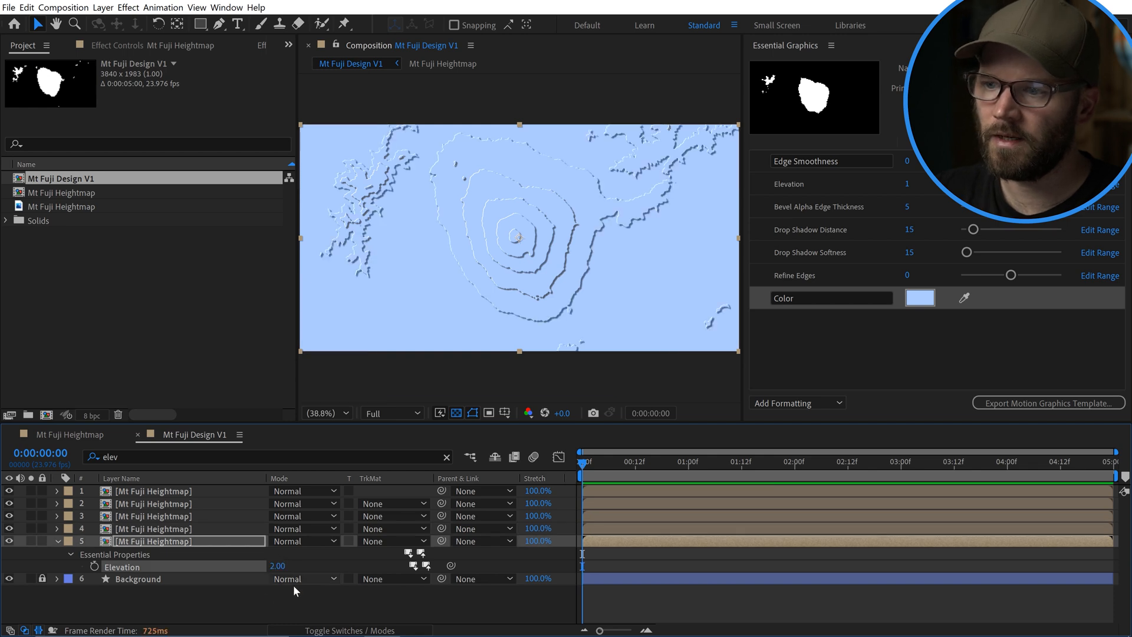
{"action": "left_click", "coordinate": [252, 599]}
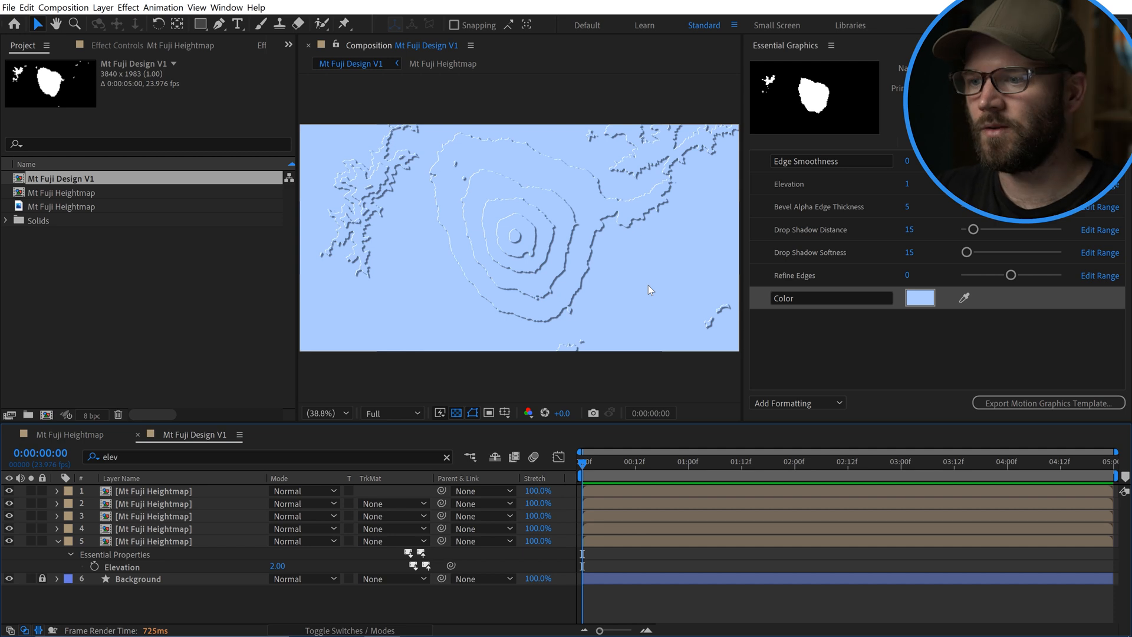
Step: Delete the four lower Mt Fuji Heightmap copies, keeping only the first one above the Background
{"action": "left_click", "coordinate": [171, 539]}
{"action": "left_click", "coordinate": [178, 505], "text": "shift"}
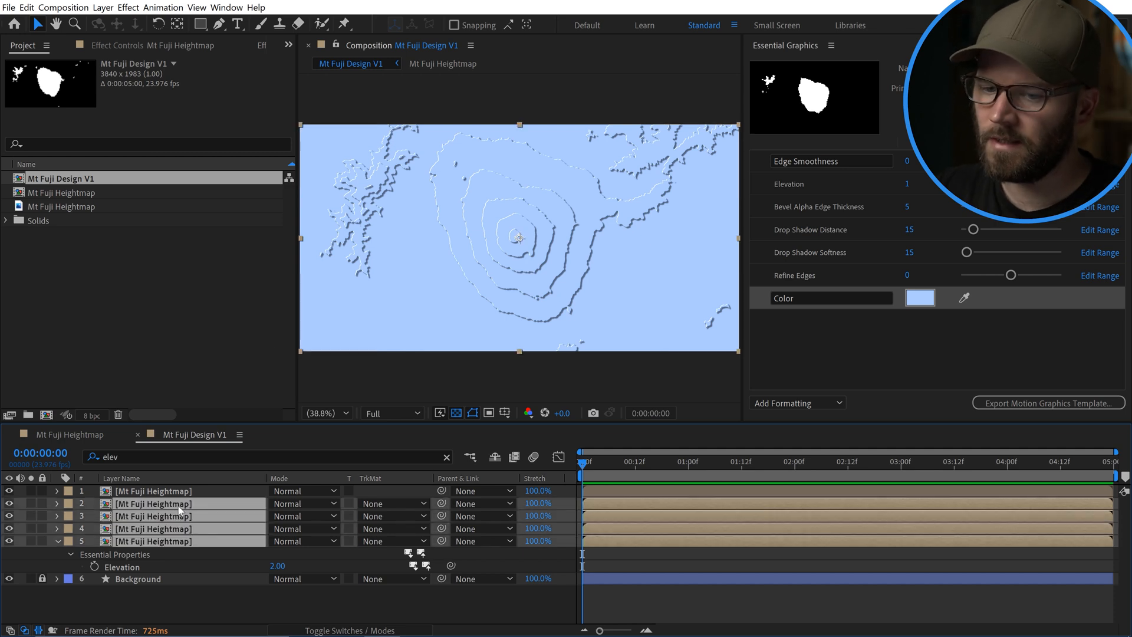
{"action": "key", "text": "Delete"}
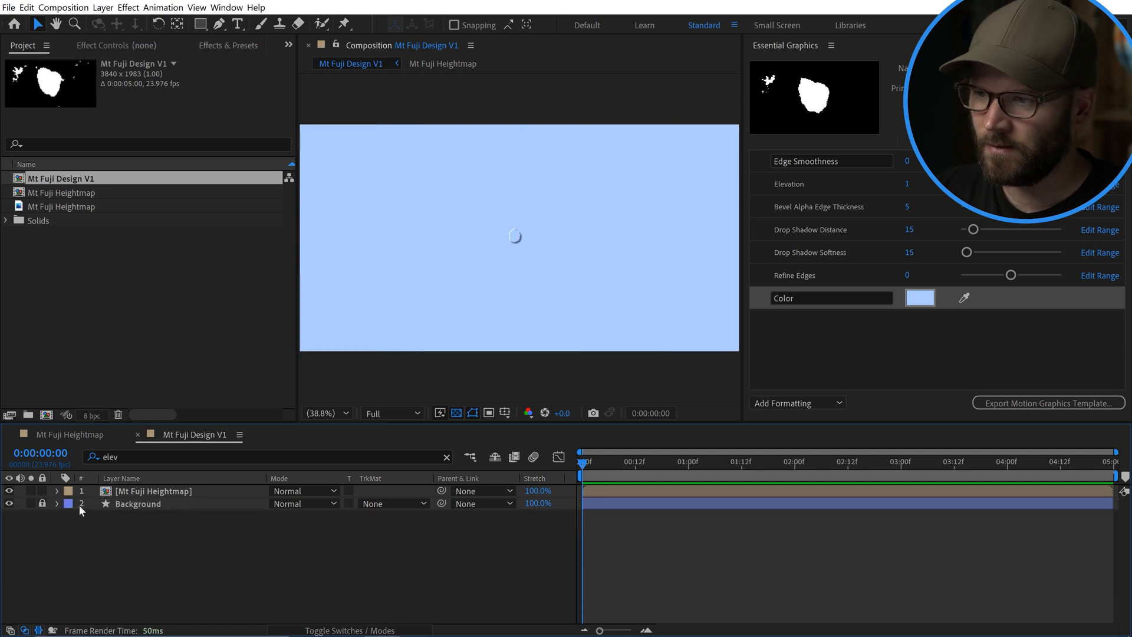
Step: Filter the timeline for "elev" again and add the expression [index-3] to the Mt Fuji Heightmap layer's Elevation property
{"action": "left_click", "coordinate": [57, 490]}
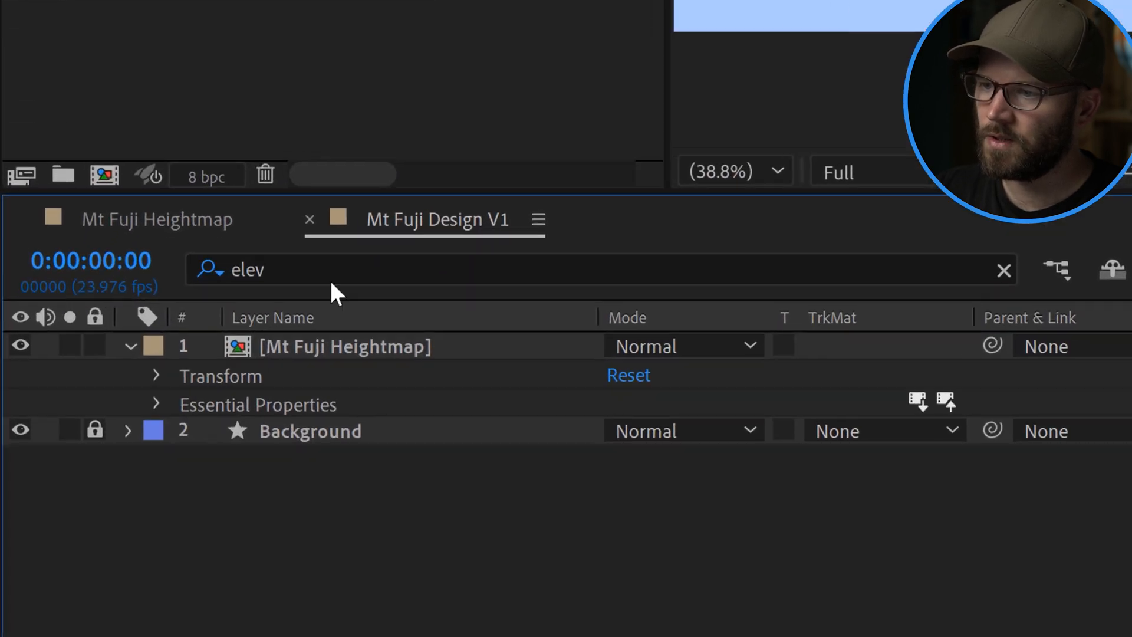
{"action": "left_click", "coordinate": [148, 456]}
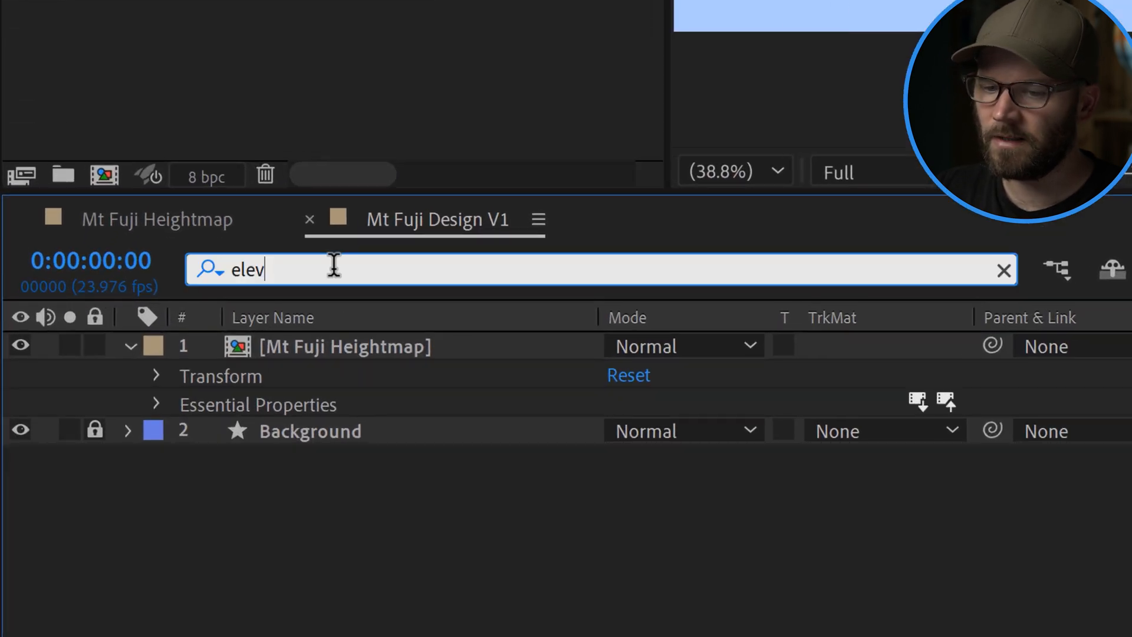
{"action": "key", "text": "Return"}
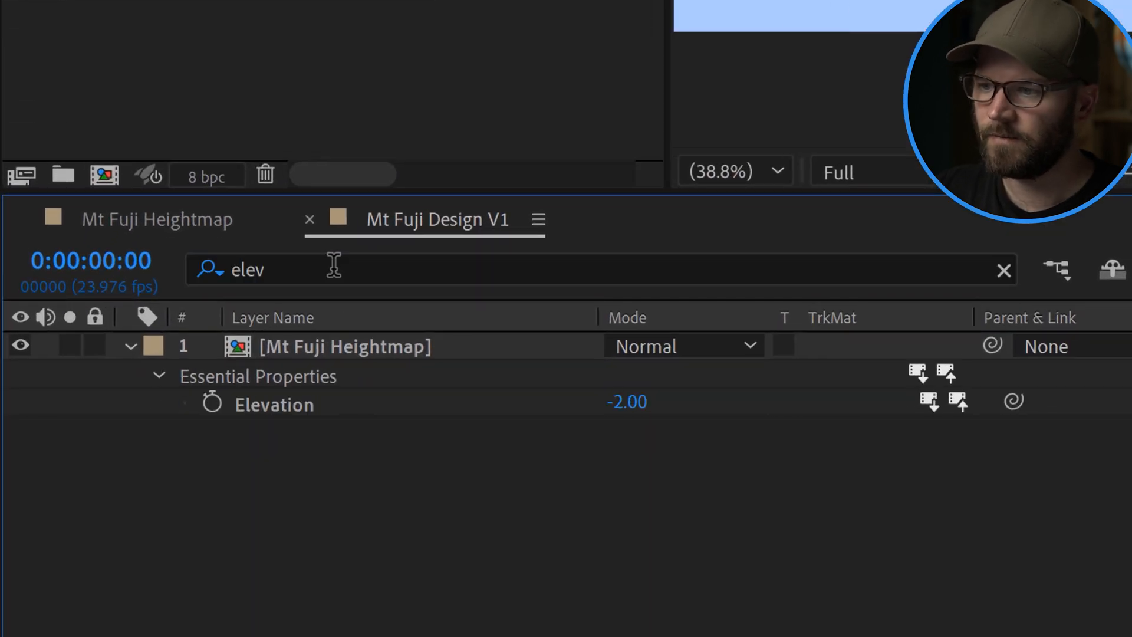
{"action": "left_click", "coordinate": [211, 402]}
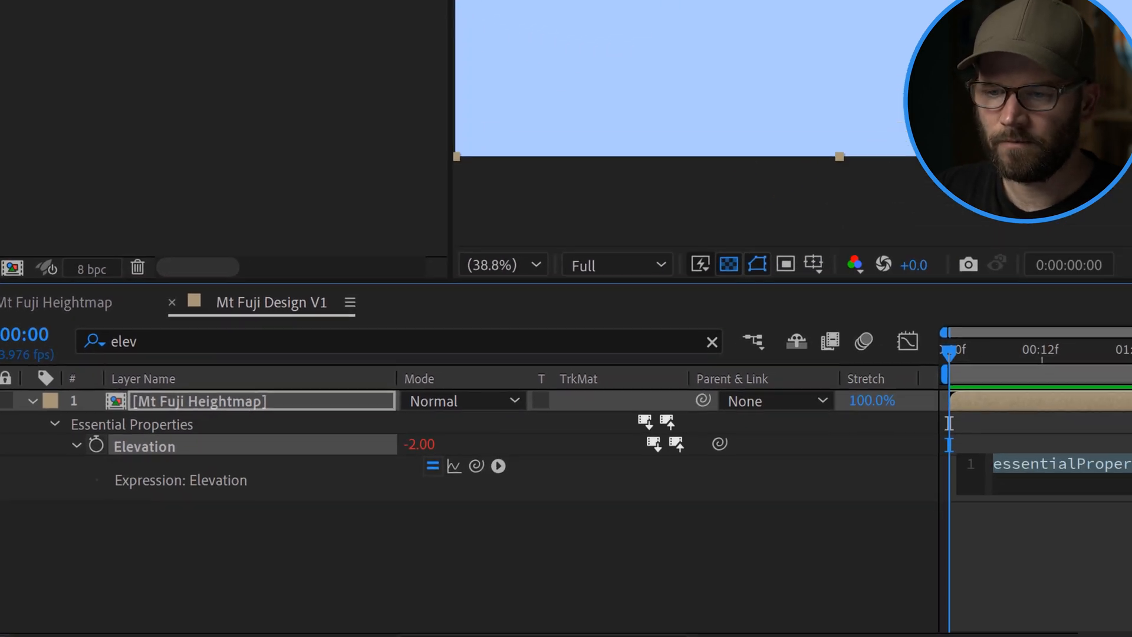
{"action": "type", "text": "[]index"}
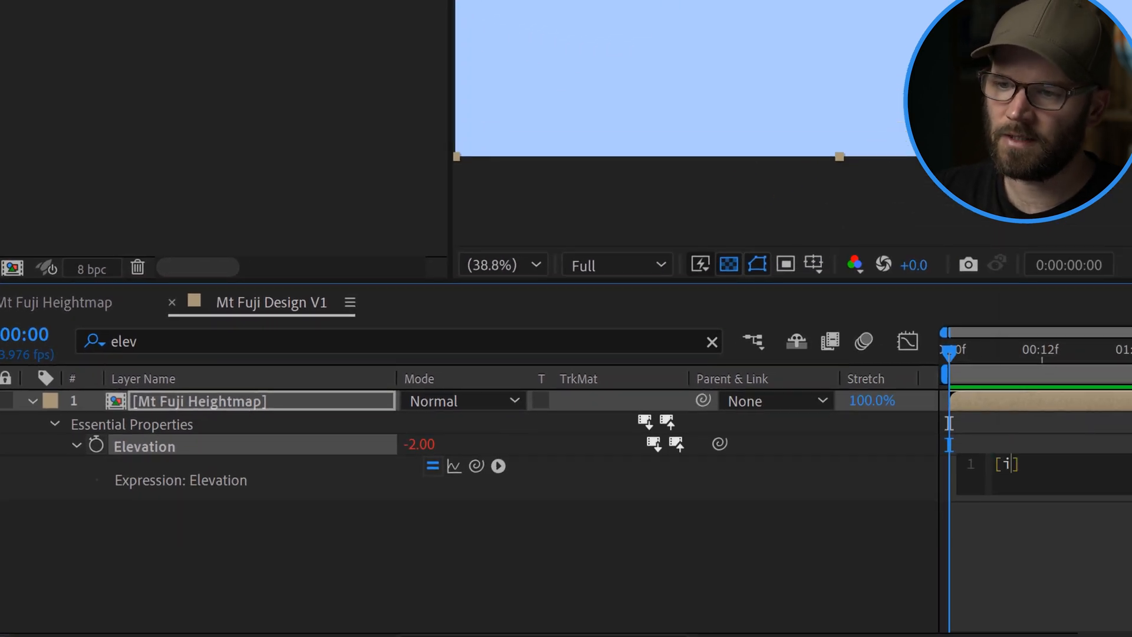
{"action": "type", "text": "-3"}
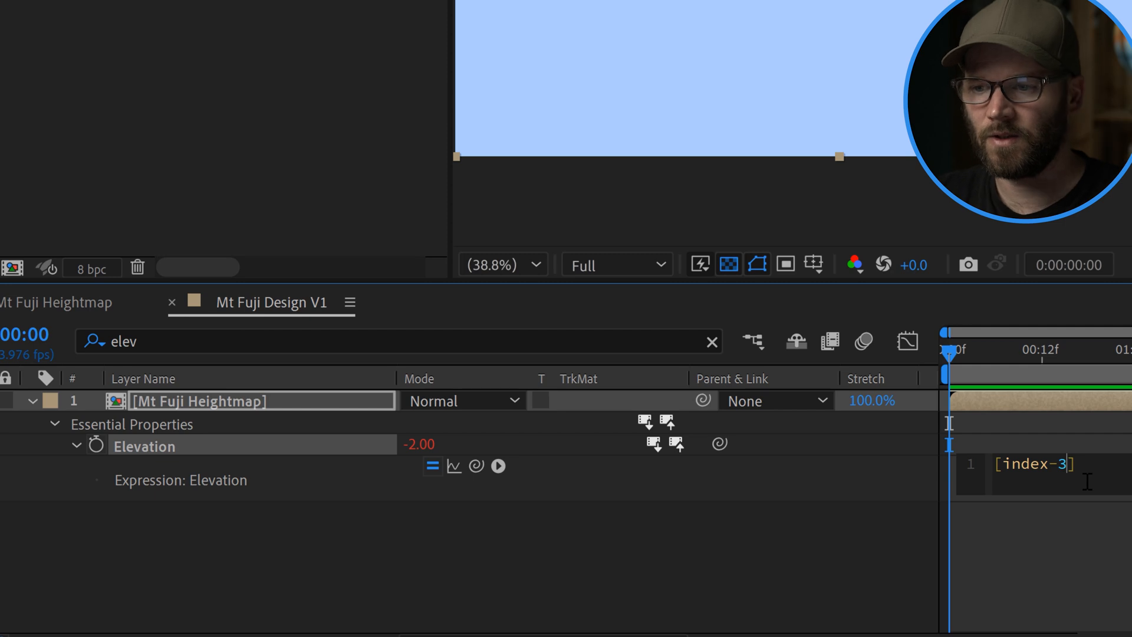
{"action": "left_click", "coordinate": [772, 564]}
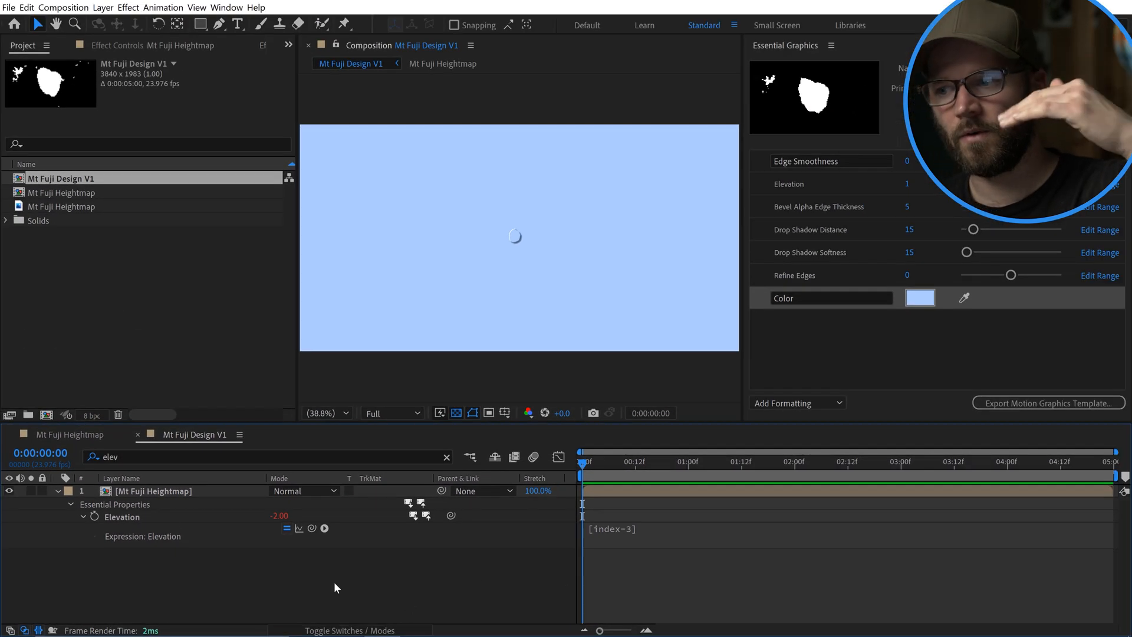
{"action": "left_click", "coordinate": [57, 492]}
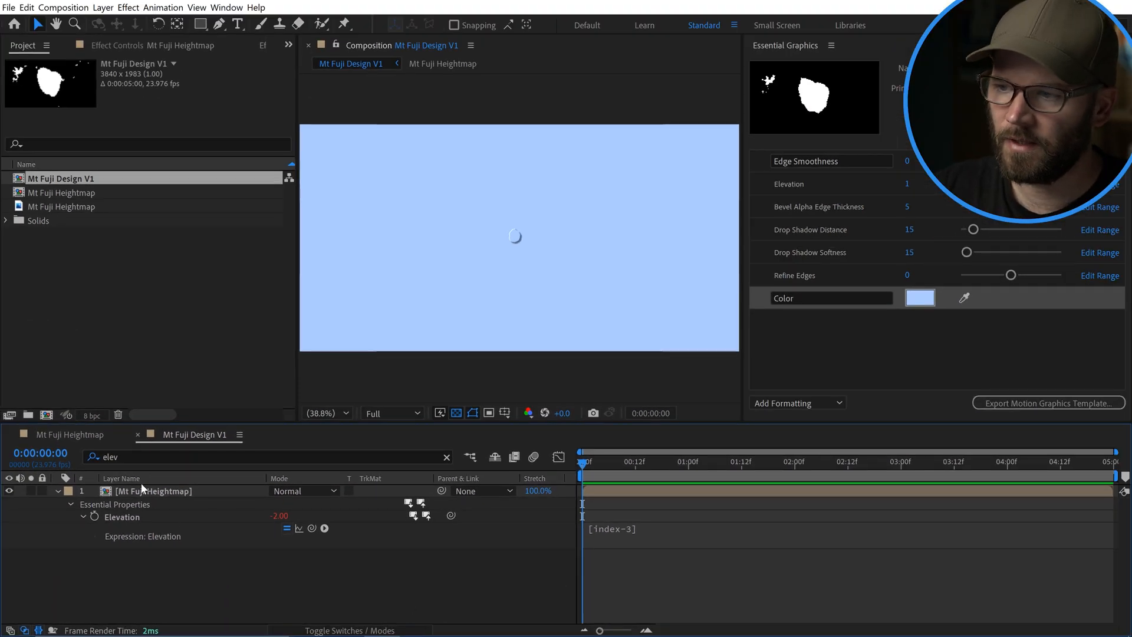
Step: Clear the layer filter and duplicate the Mt Fuji Heightmap layer about ten times to build the full stack of elevation levels
{"action": "left_click", "coordinate": [56, 492]}
{"action": "left_click", "coordinate": [152, 493]}
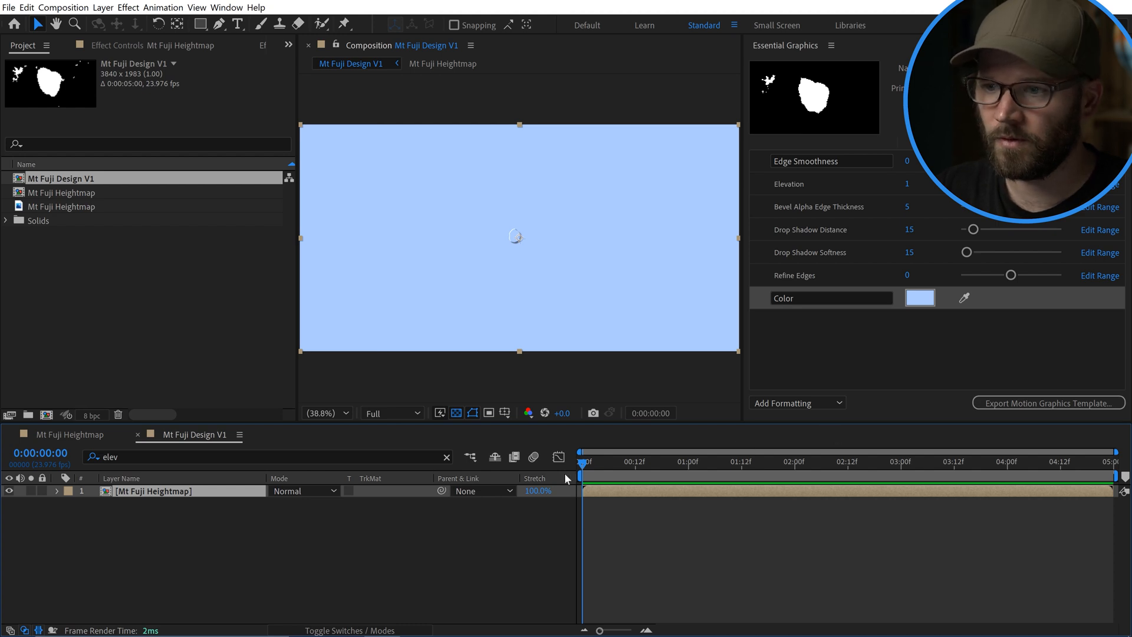
{"action": "left_click", "coordinate": [446, 457]}
{"action": "key", "text": "ctrl+d"}
{"action": "key", "text": "ctrl+d"}
{"action": "key", "text": "ctrl+d"}
{"action": "key", "text": "ctrl+d"}
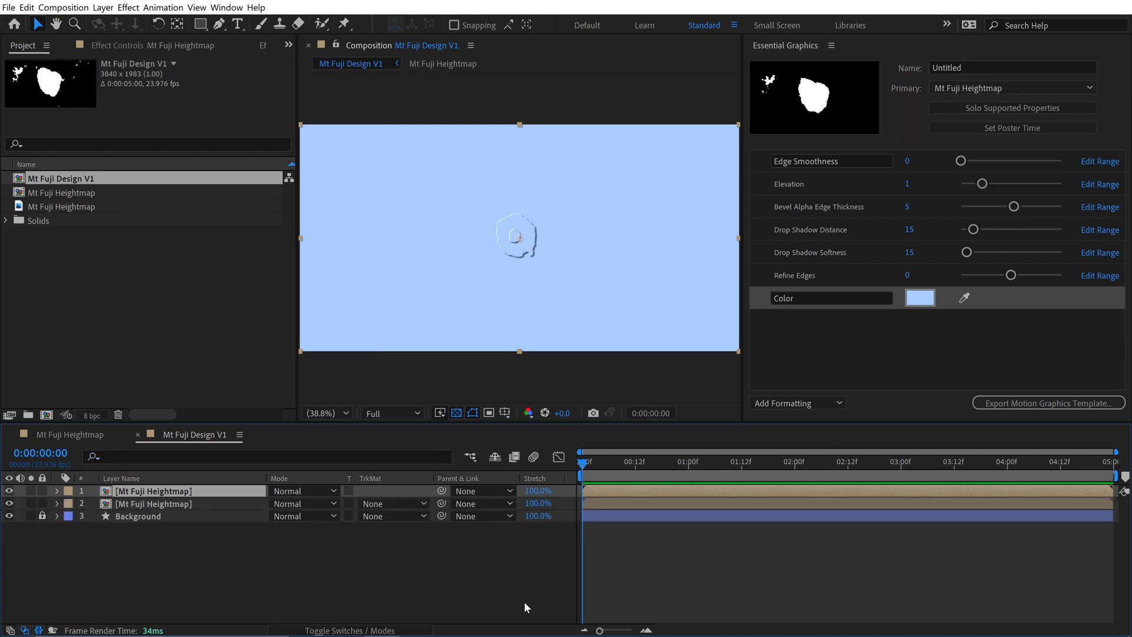
{"action": "key", "text": "ctrl+d"}
{"action": "key", "text": "ctrl+d"}
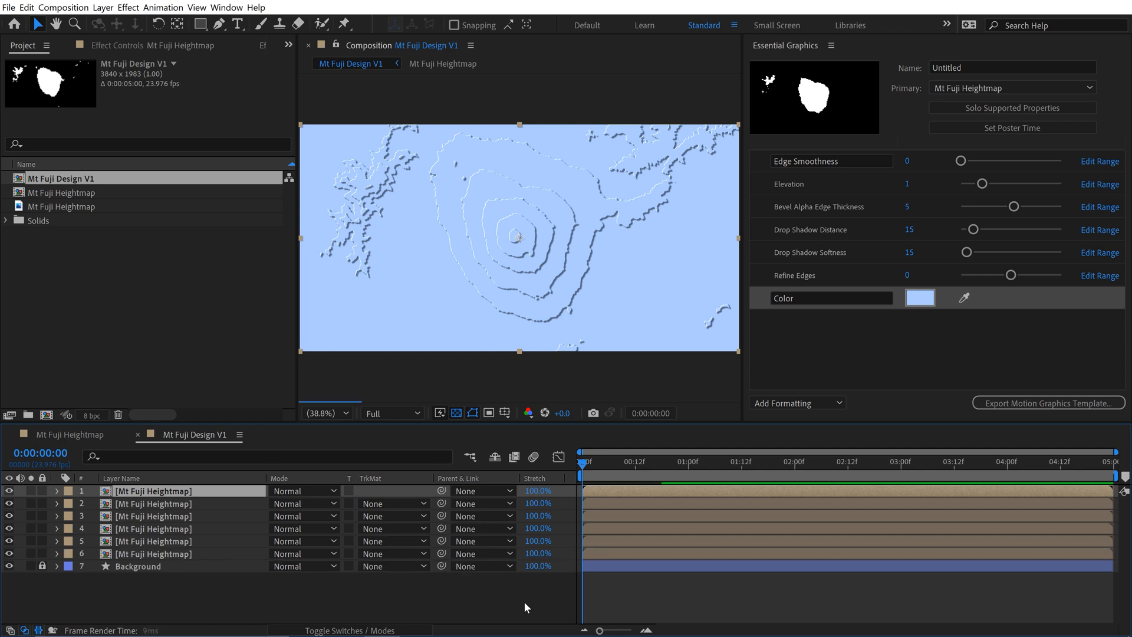
{"action": "key", "text": "ctrl+d"}
{"action": "key", "text": "ctrl+d"}
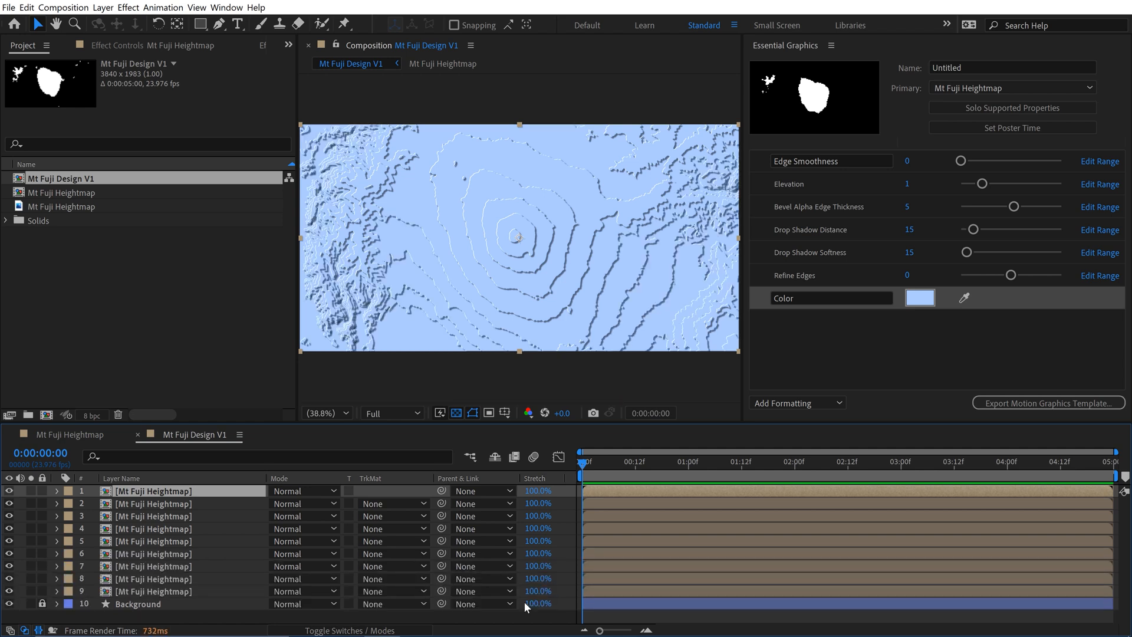
{"action": "key", "text": "ctrl+d"}
{"action": "key", "text": "ctrl+d"}
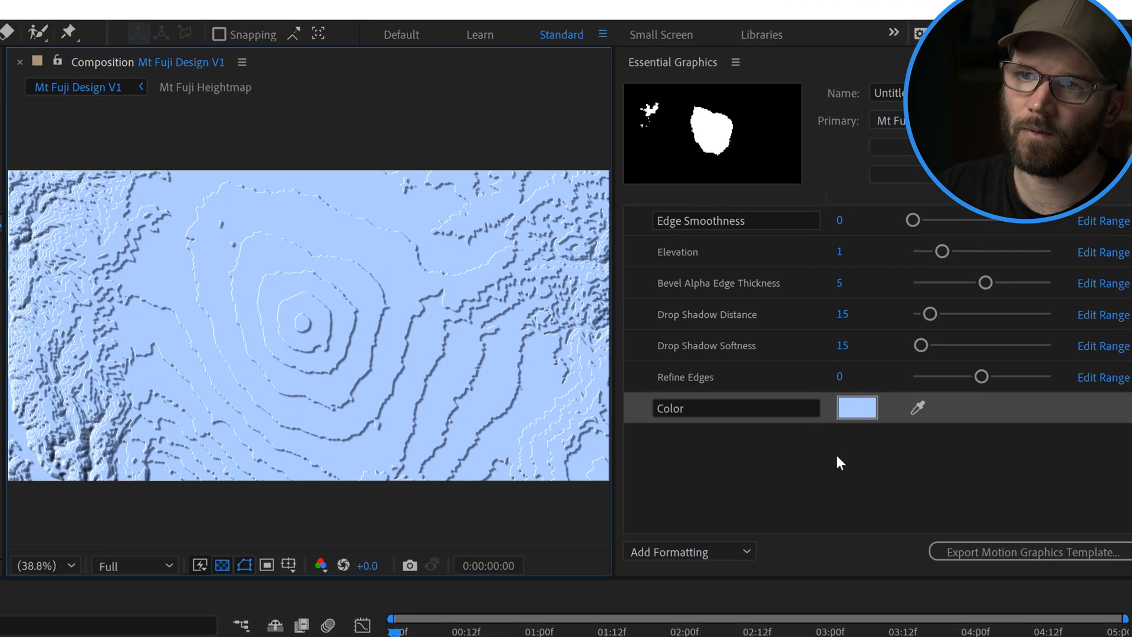
Step: Set Edge Smoothness to 50 for the heightmap
{"action": "left_click", "coordinate": [837, 221]}
{"action": "type", "text": "50"}
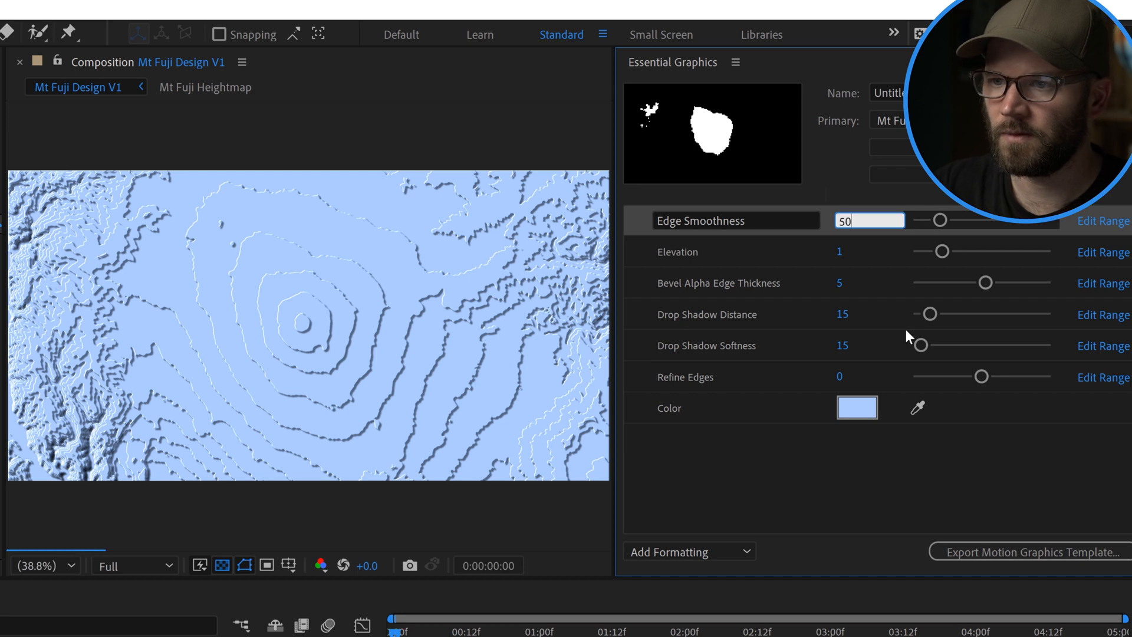
{"action": "key", "text": "Return"}
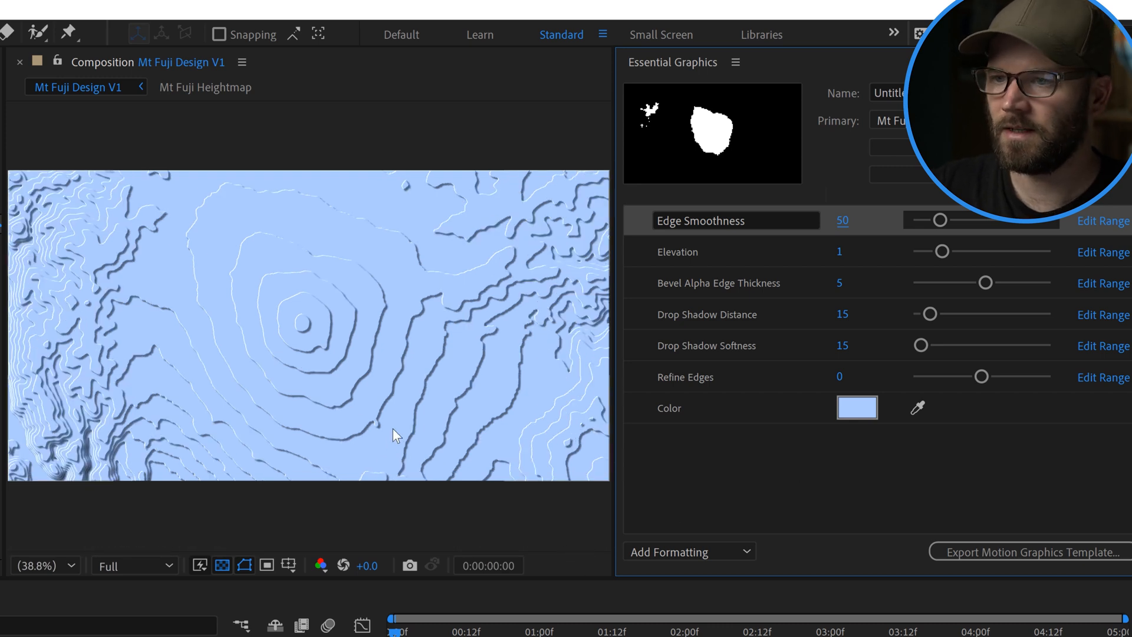
Step: Increase the heightmap's Edge Smoothness to 175
{"action": "left_click", "coordinate": [843, 220]}
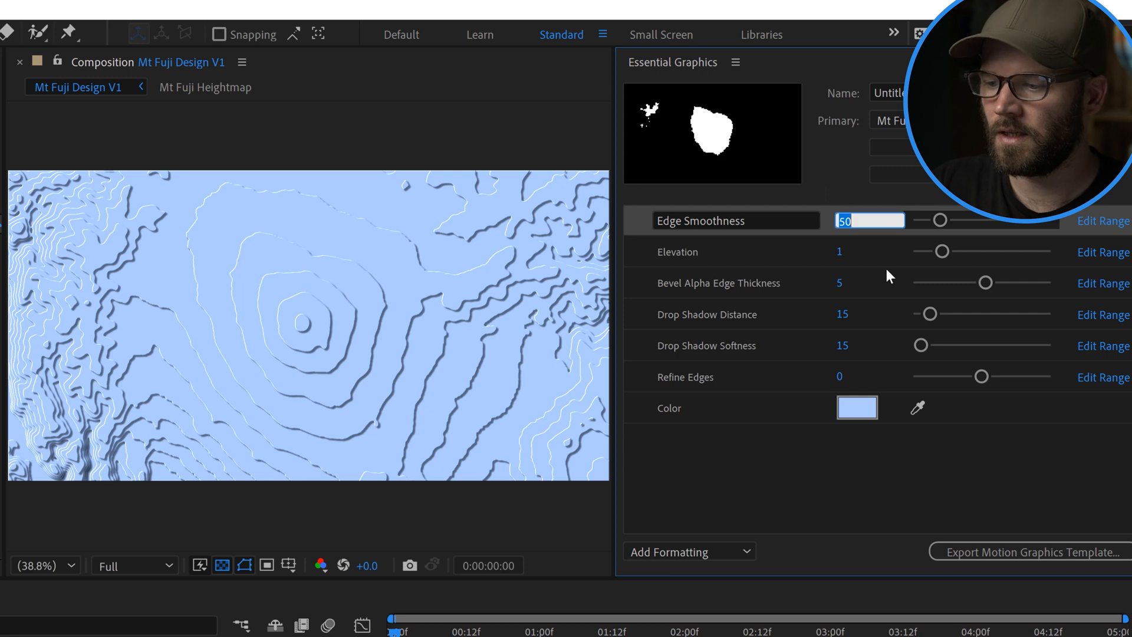
{"action": "type", "text": "150"}
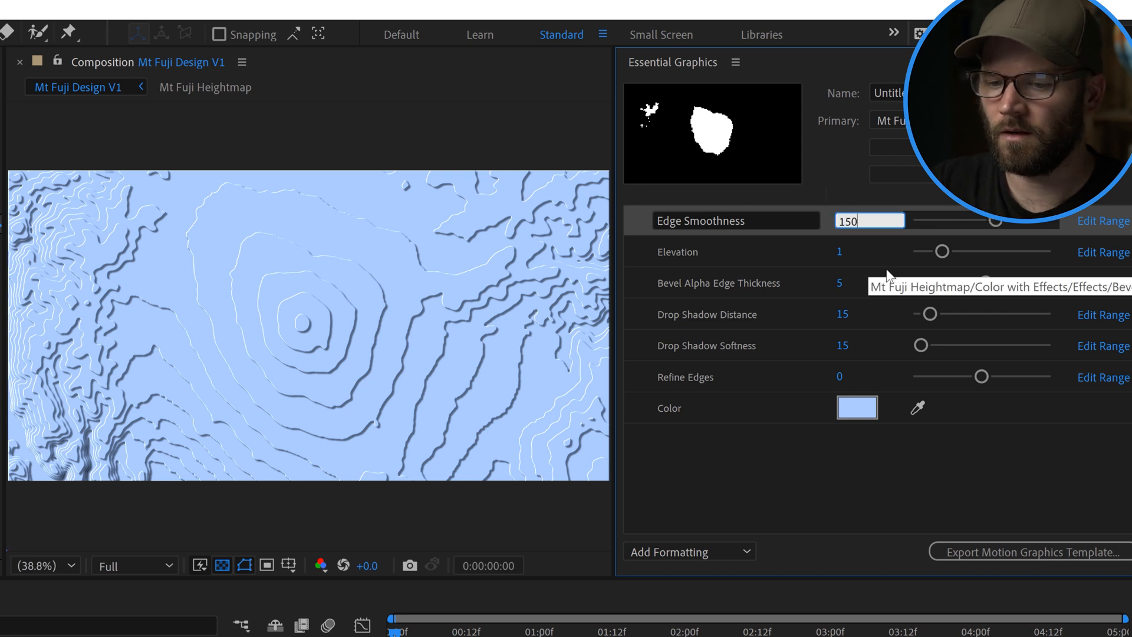
{"action": "key", "text": "BackSpace"}
{"action": "key", "text": "BackSpace"}
{"action": "type", "text": "75"}
{"action": "key", "text": "Return"}
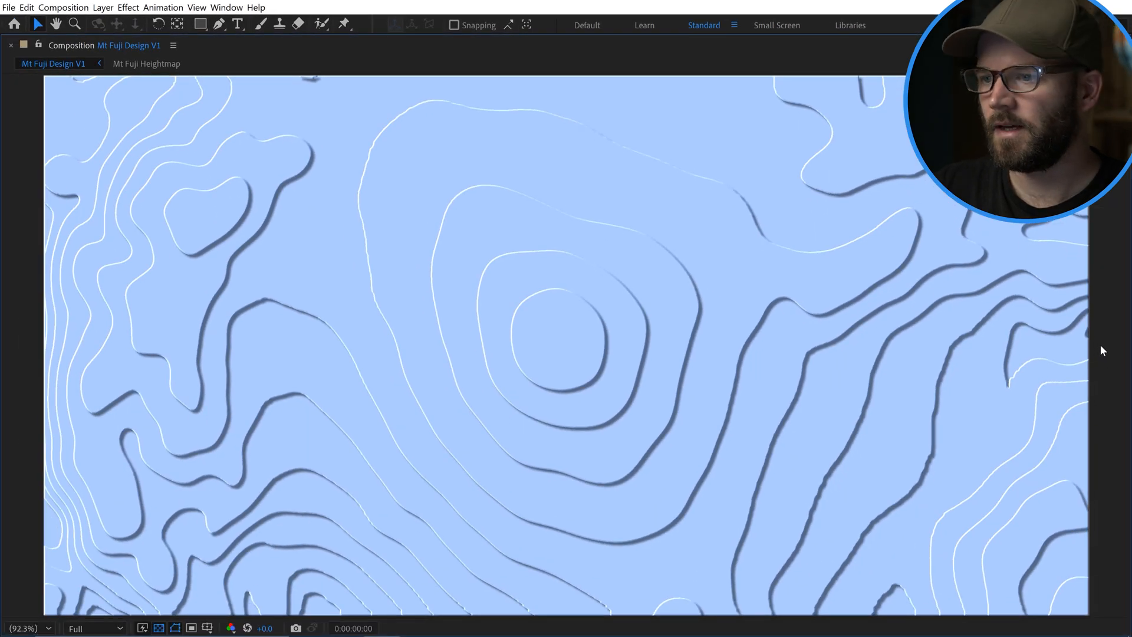
Step: Restore the panel layout, enlarge the composition viewer, and set its preview resolution to Half
{"action": "key", "text": "grave"}
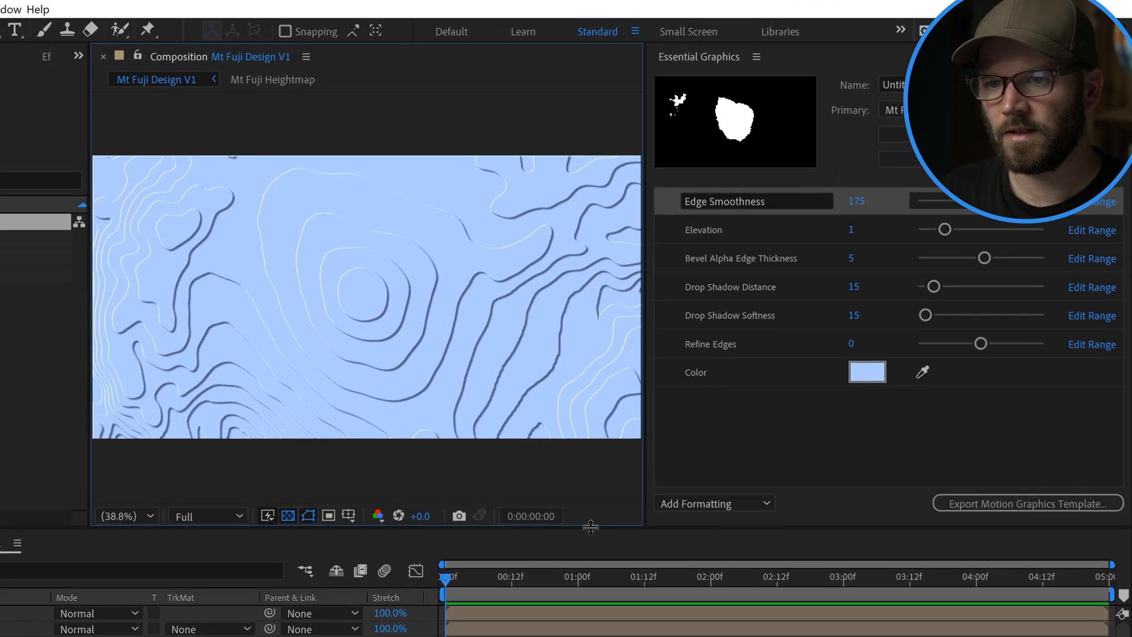
{"action": "left_click_drag", "start_coordinate": [643, 475], "coordinate": [650, 498]}
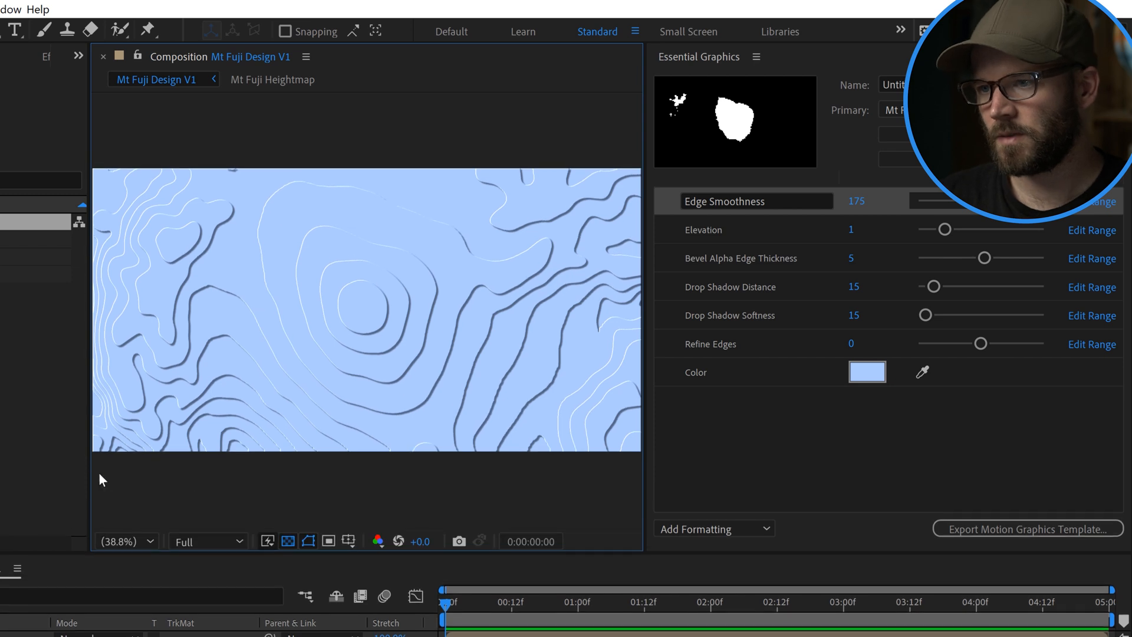
{"action": "left_click_drag", "start_coordinate": [90, 471], "coordinate": [22, 466]}
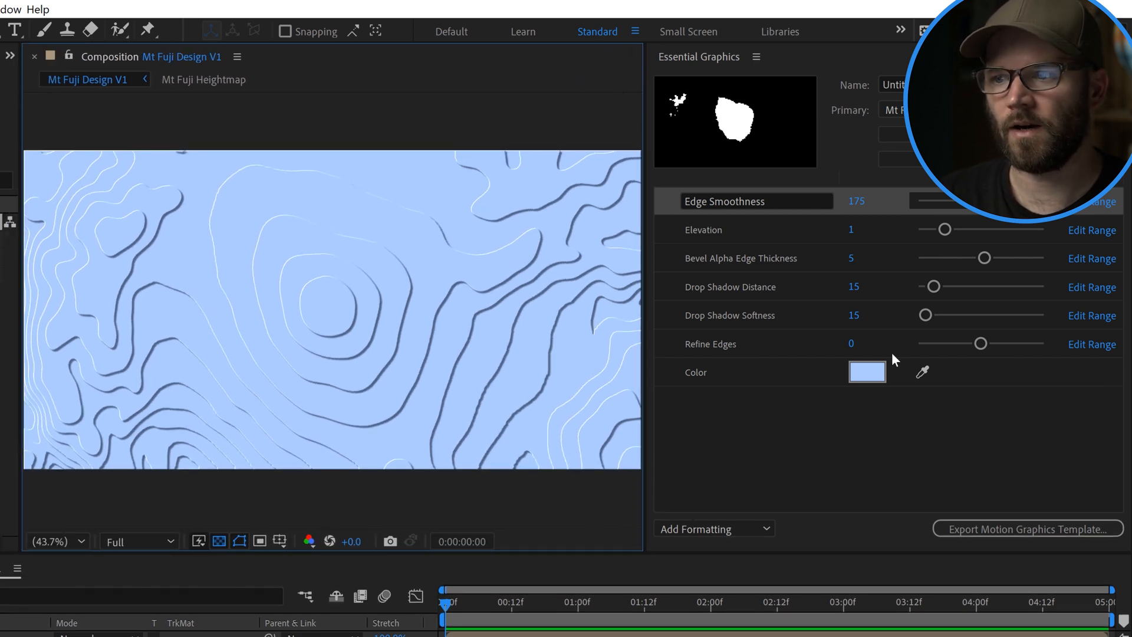
{"action": "left_click", "coordinate": [167, 540]}
{"action": "left_click", "coordinate": [127, 604]}
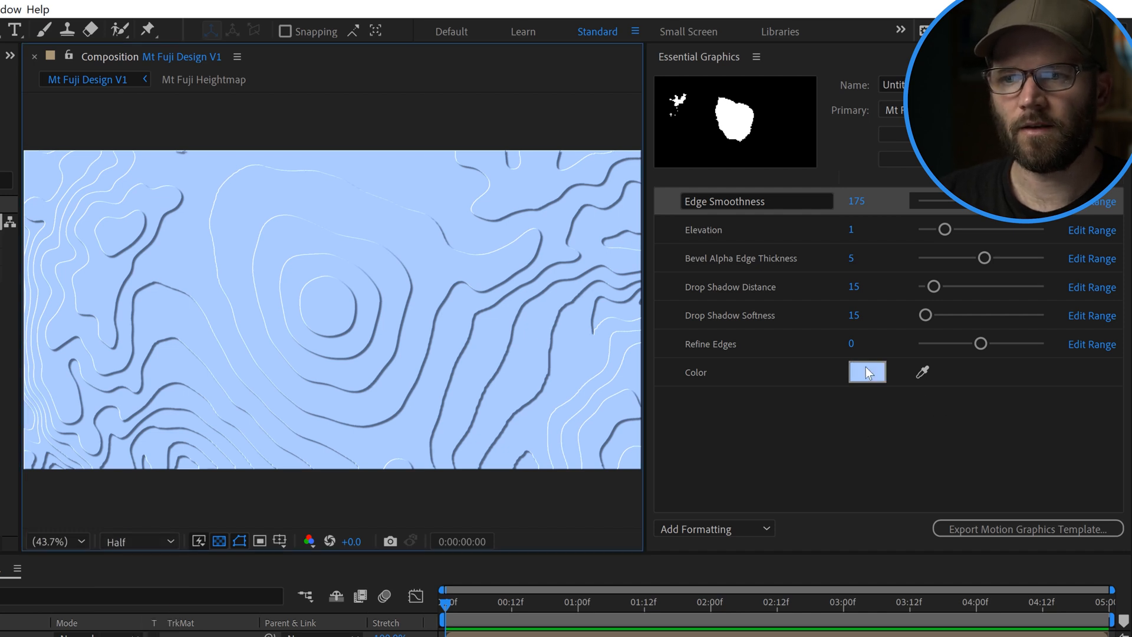
Step: Try a Drop Shadow Distance of 30, then reduce it to 16
{"action": "left_click", "coordinate": [933, 287]}
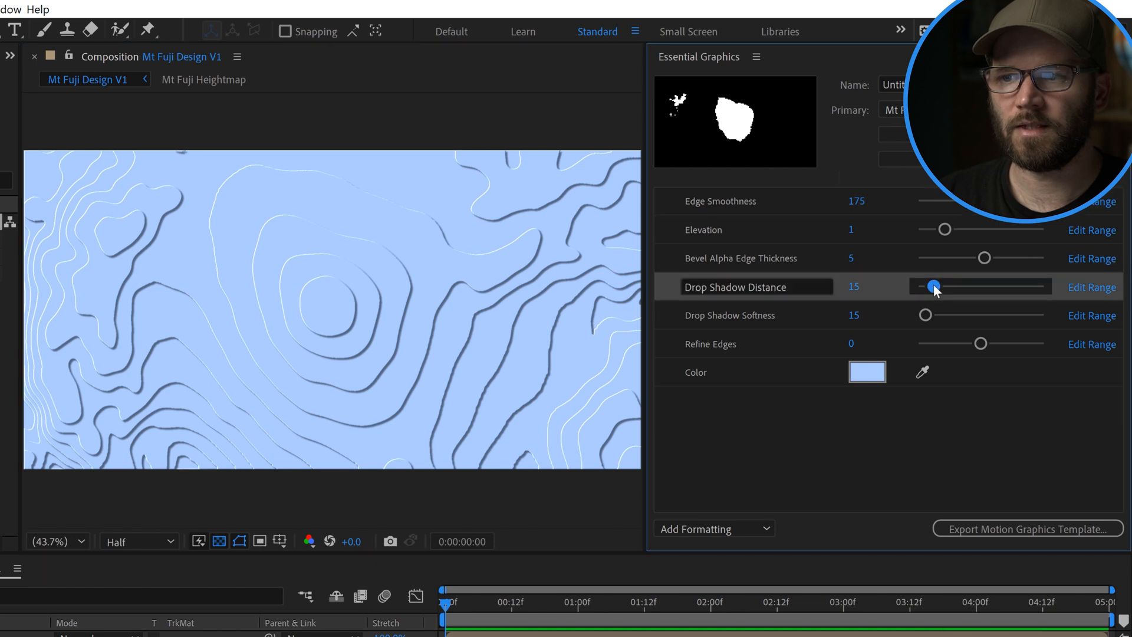
{"action": "left_click_drag", "start_coordinate": [942, 286], "coordinate": [949, 286]}
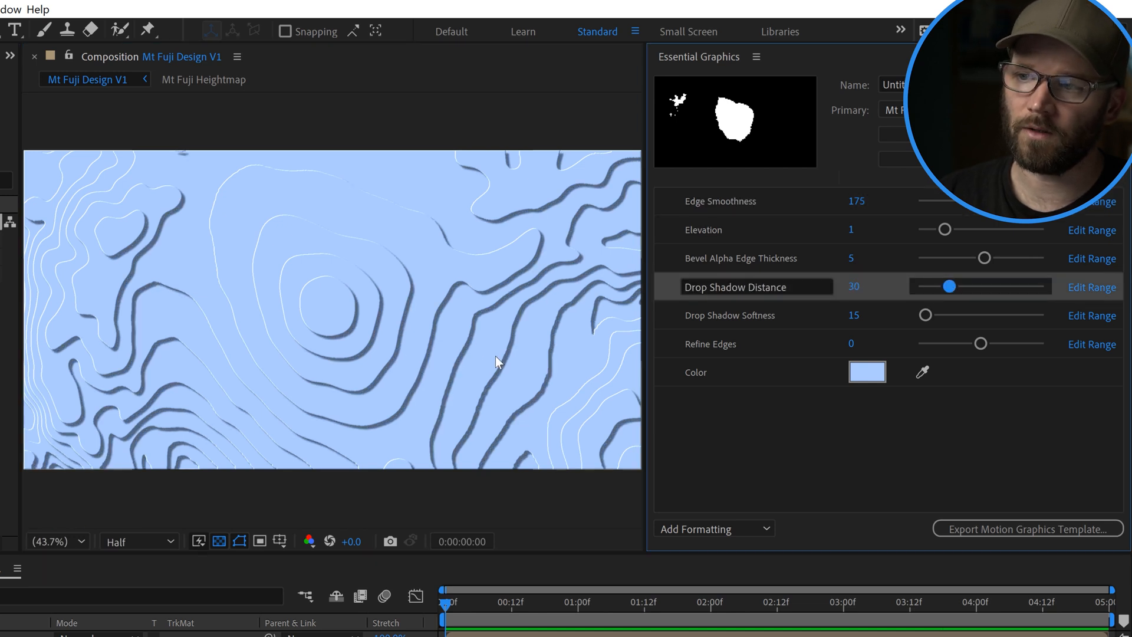
{"action": "left_click_drag", "start_coordinate": [936, 289], "coordinate": [935, 288]}
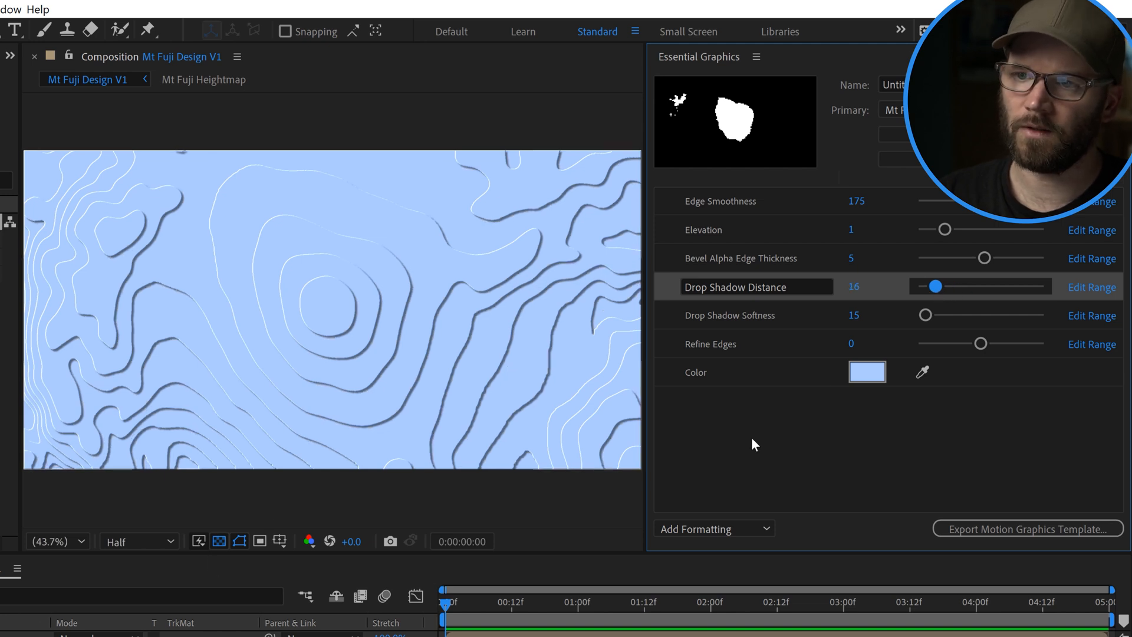
Step: Inspect the contour edges up close and lower Refine Edges to -8
{"action": "scroll", "coordinate": [541, 336], "scroll_direction": "up", "scroll_amount": 4}
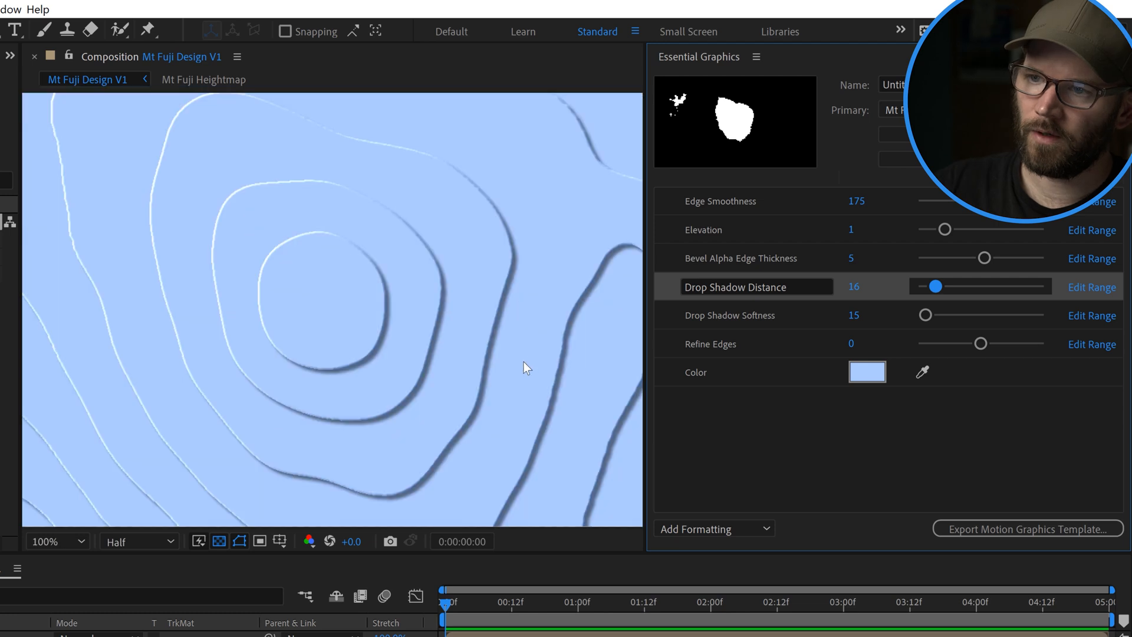
{"action": "left_click_drag", "start_coordinate": [301, 300], "coordinate": [94, 224]}
{"action": "scroll", "coordinate": [359, 341], "scroll_direction": "down", "scroll_amount": 1}
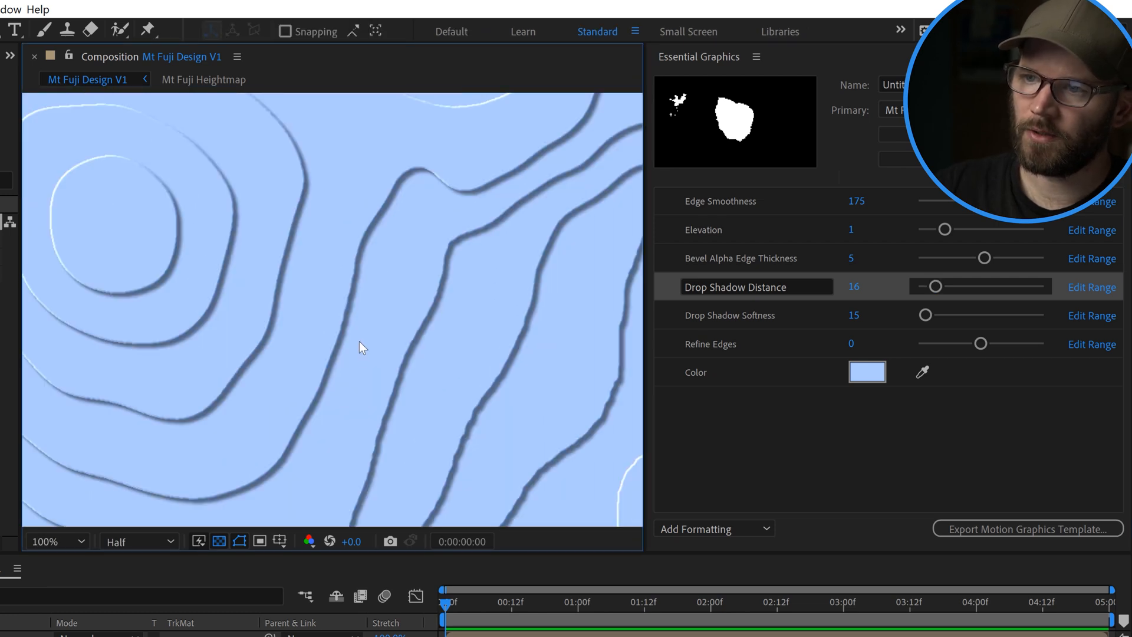
{"action": "left_click_drag", "start_coordinate": [580, 412], "coordinate": [487, 346]}
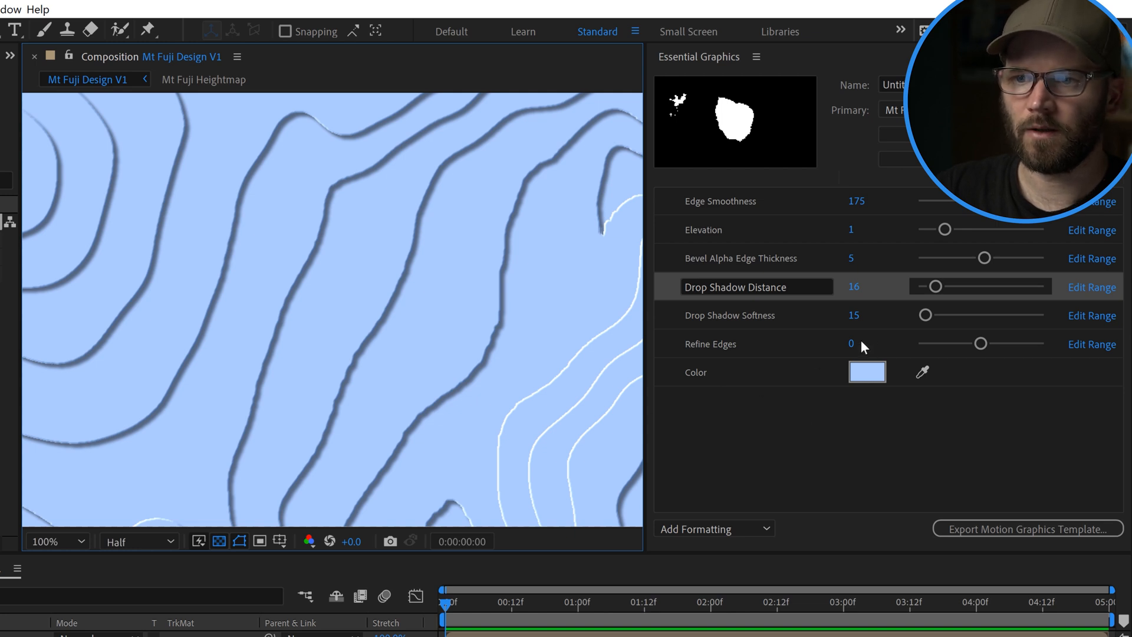
{"action": "left_click_drag", "start_coordinate": [982, 344], "coordinate": [973, 347]}
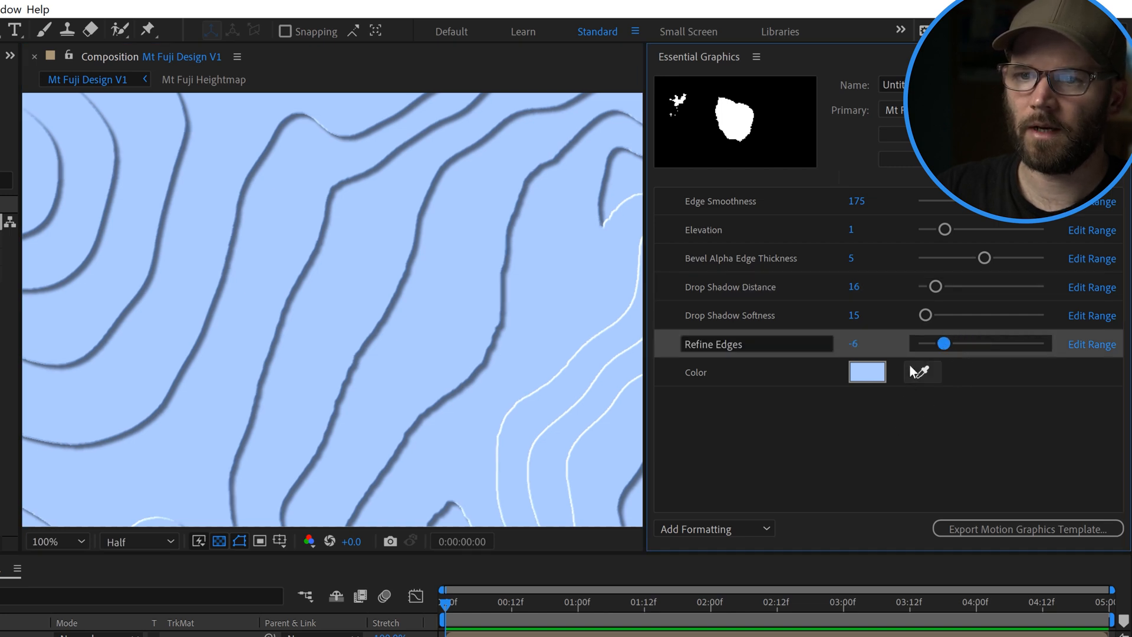
Step: Set the Refine Edges slider range to -100 to 100 and lower its value to -56
{"action": "left_click", "coordinate": [1091, 345]}
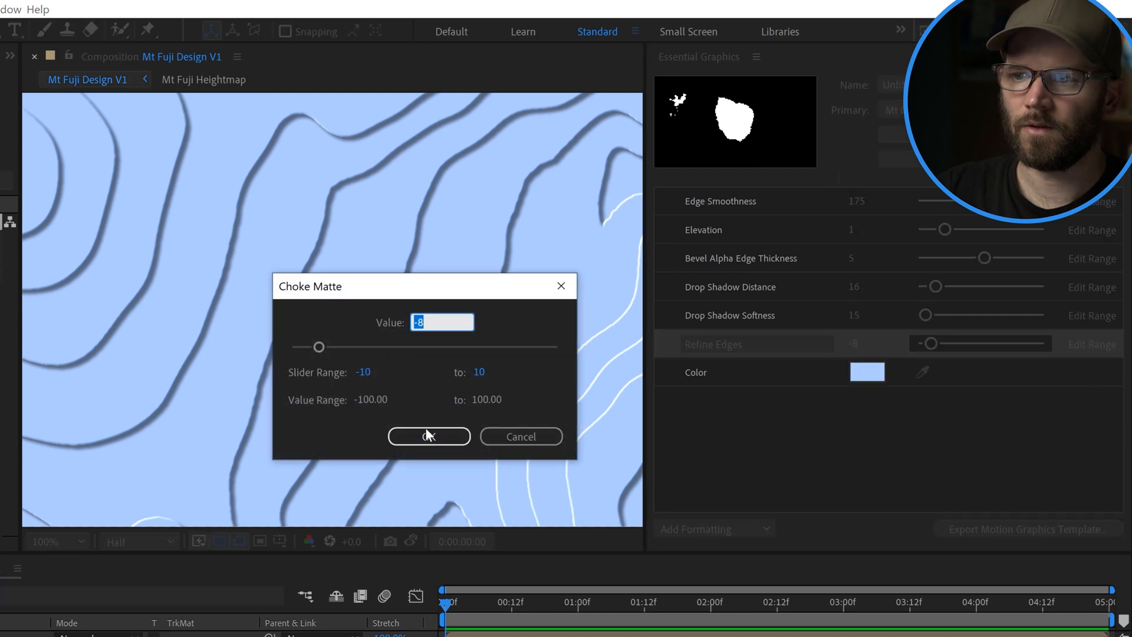
{"action": "left_click", "coordinate": [361, 374]}
{"action": "type", "text": "-100"}
{"action": "key", "text": "Tab"}
{"action": "type", "text": "100"}
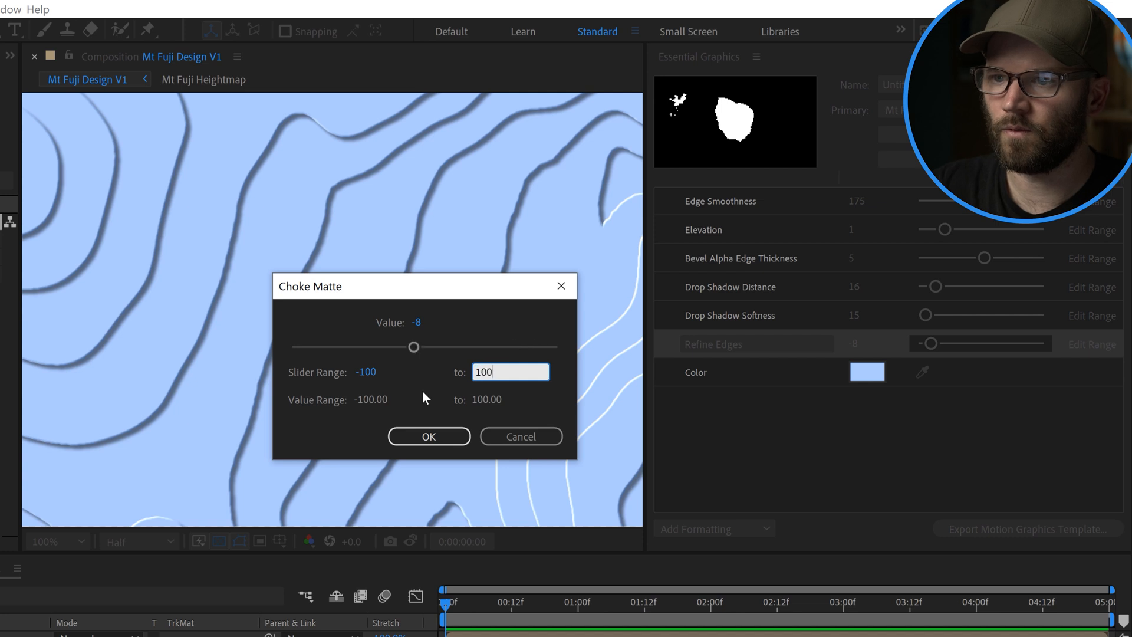
{"action": "key", "text": "Return"}
{"action": "left_click_drag", "start_coordinate": [974, 344], "coordinate": [944, 345]}
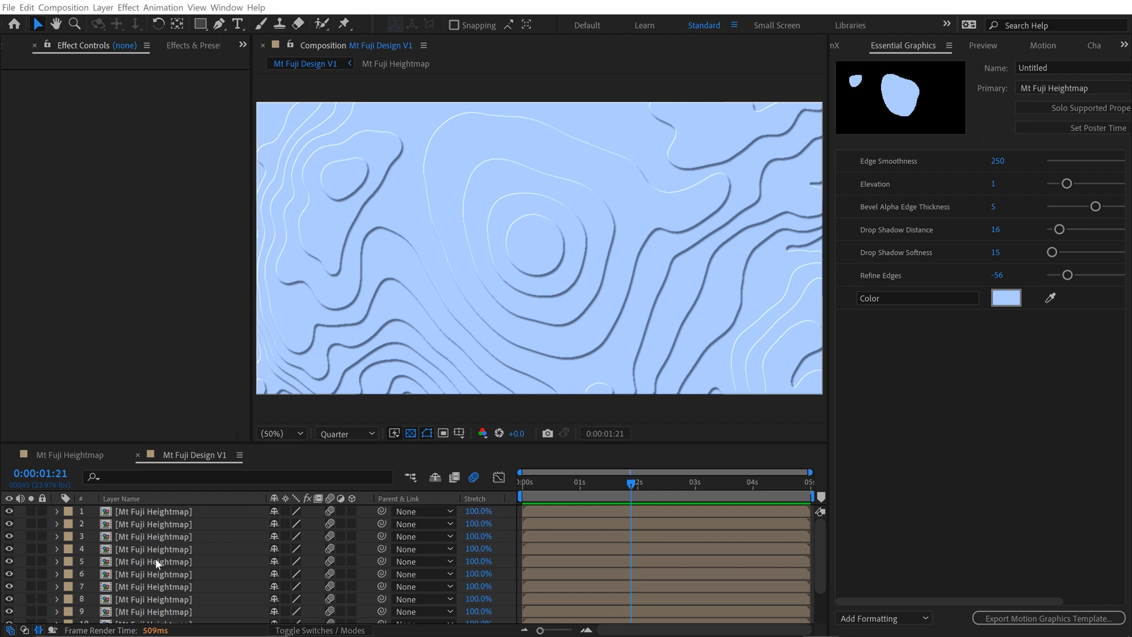
Step: Add a null object to Mt Fuji Design V1 and rename it Animate Elevation
{"action": "right_click", "coordinate": [22, 522]}
{"action": "mouse_move", "coordinate": [63, 381]}
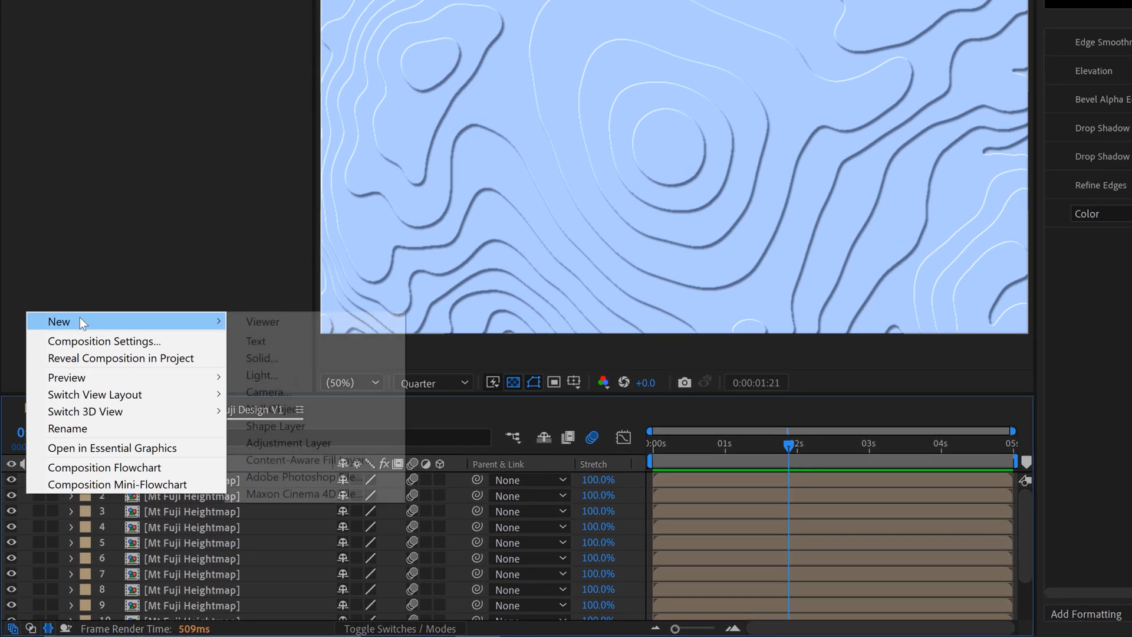
{"action": "left_click", "coordinate": [271, 408]}
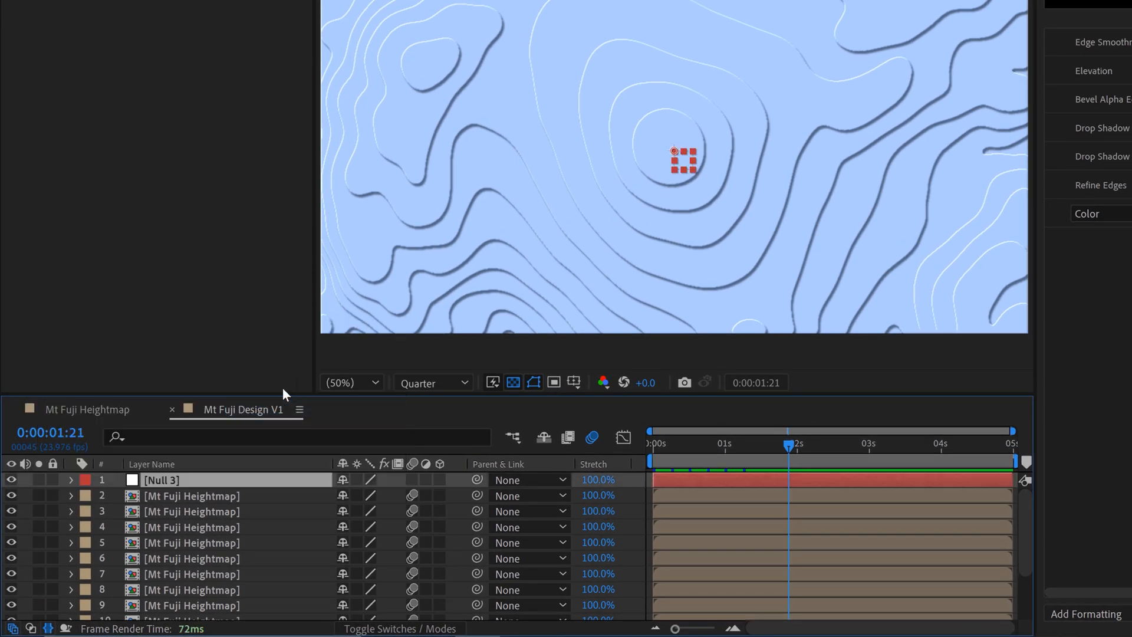
{"action": "key", "text": "Return"}
{"action": "type", "text": "Animate E"}
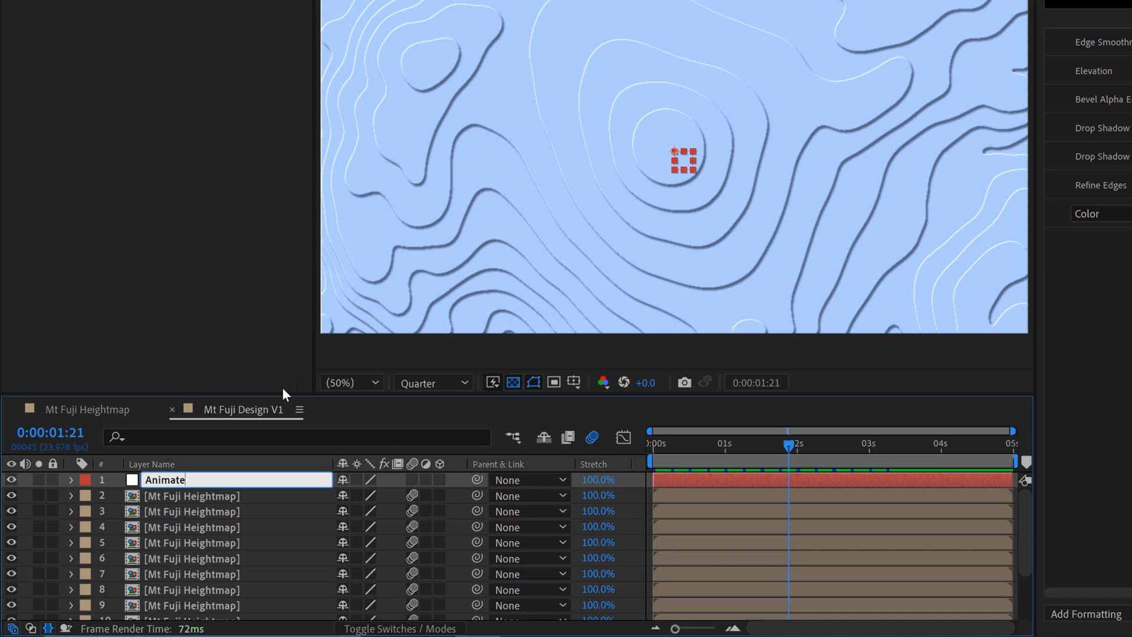
{"action": "type", "text": "levation"}
{"action": "key", "text": "Return"}
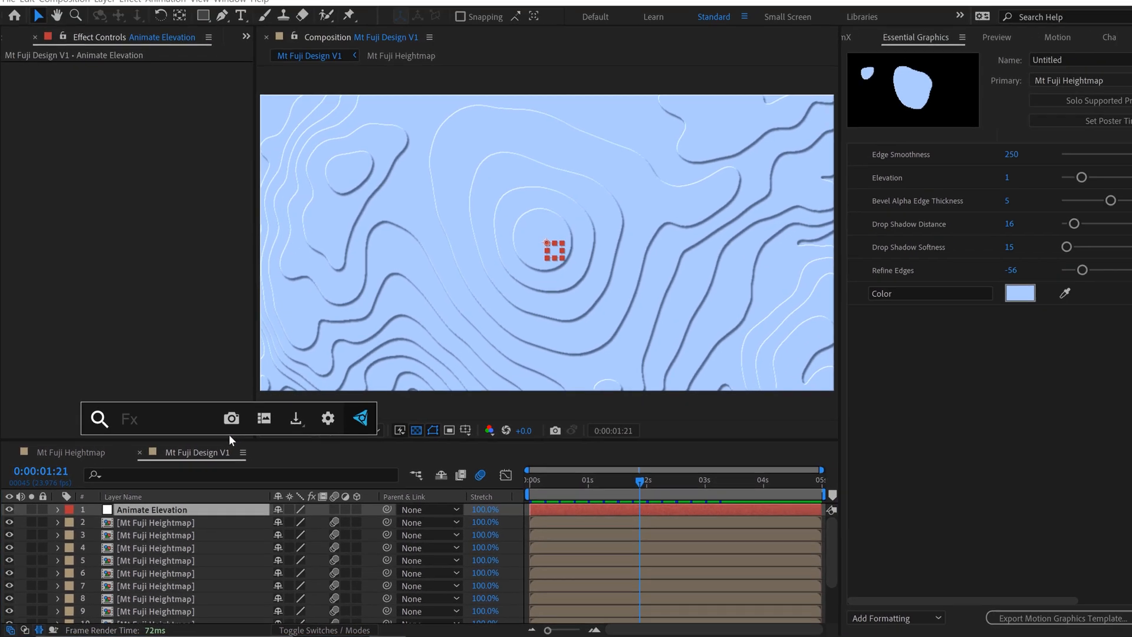
Step: Apply a Slider Control to the null, rename the effect Animate Elevation, and lock its Effect Controls
{"action": "type", "text": "slid"}
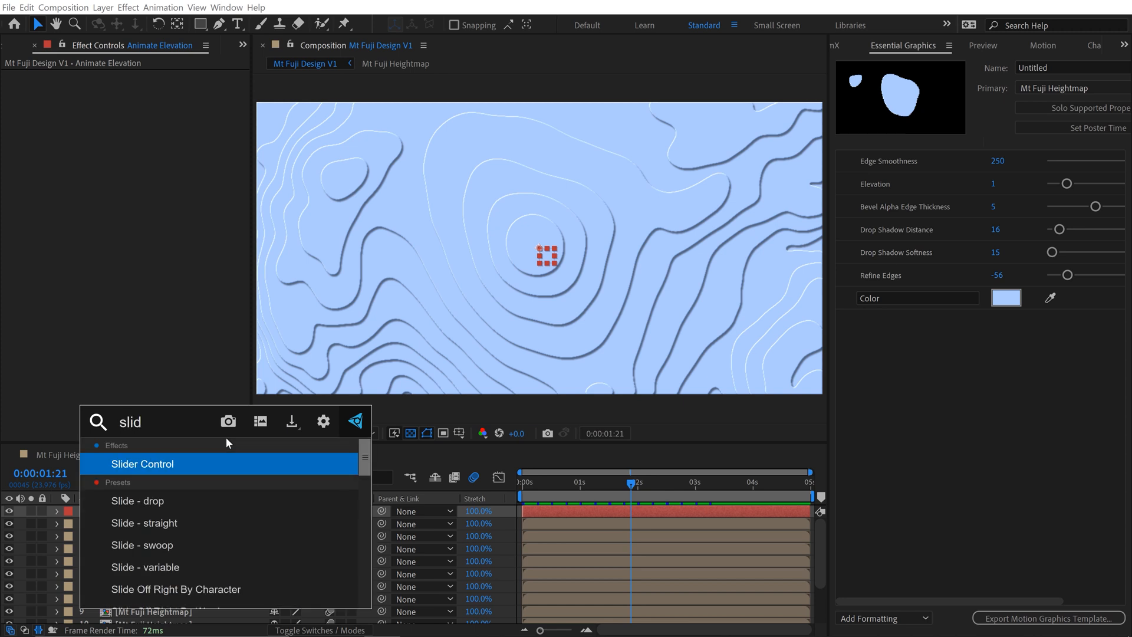
{"action": "key", "text": "Return"}
{"action": "left_click", "coordinate": [53, 77]}
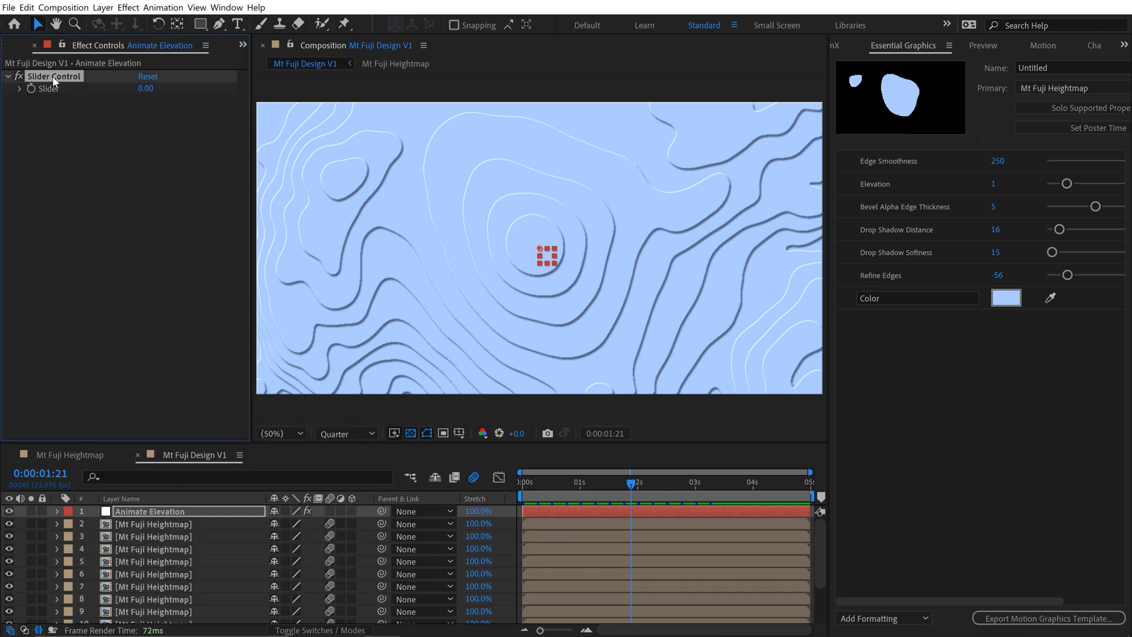
{"action": "key", "text": "Return"}
{"action": "type", "text": "Animate Elevation"}
{"action": "key", "text": "Return"}
{"action": "left_click", "coordinate": [62, 45]}
Step: Extend the first heightmap layer's Elevation expression to [index-3+thisComp.layer("Animate Elevation").effect("Animate Elevation")("Slider")], linking it to the null's slider
{"action": "left_click", "coordinate": [152, 524]}
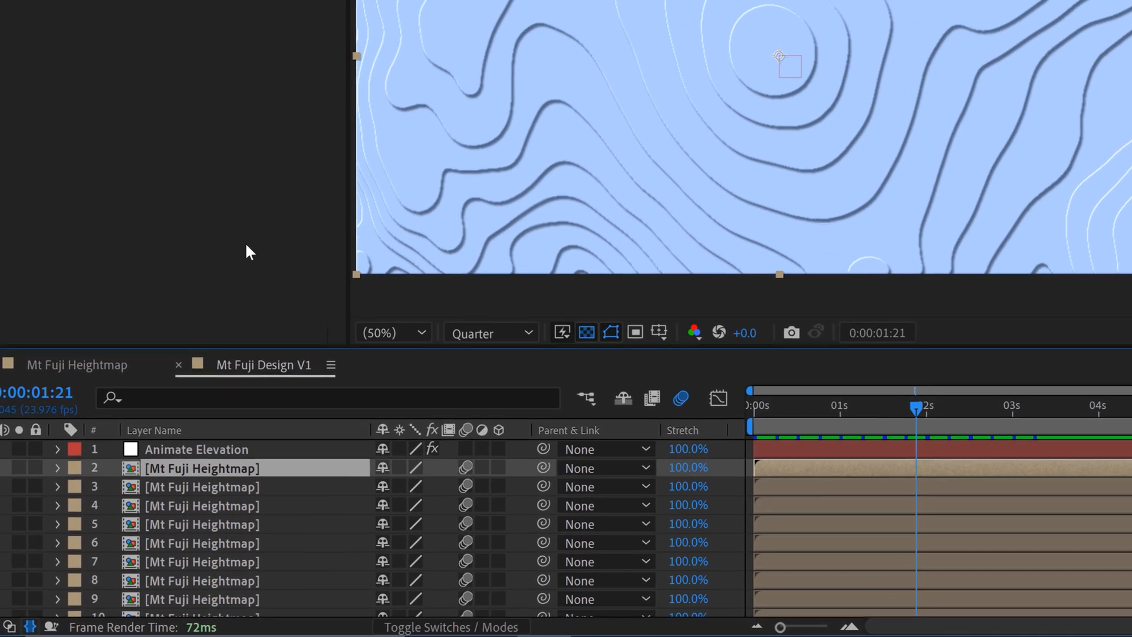
{"action": "key", "text": "e"}
{"action": "key", "text": "e"}
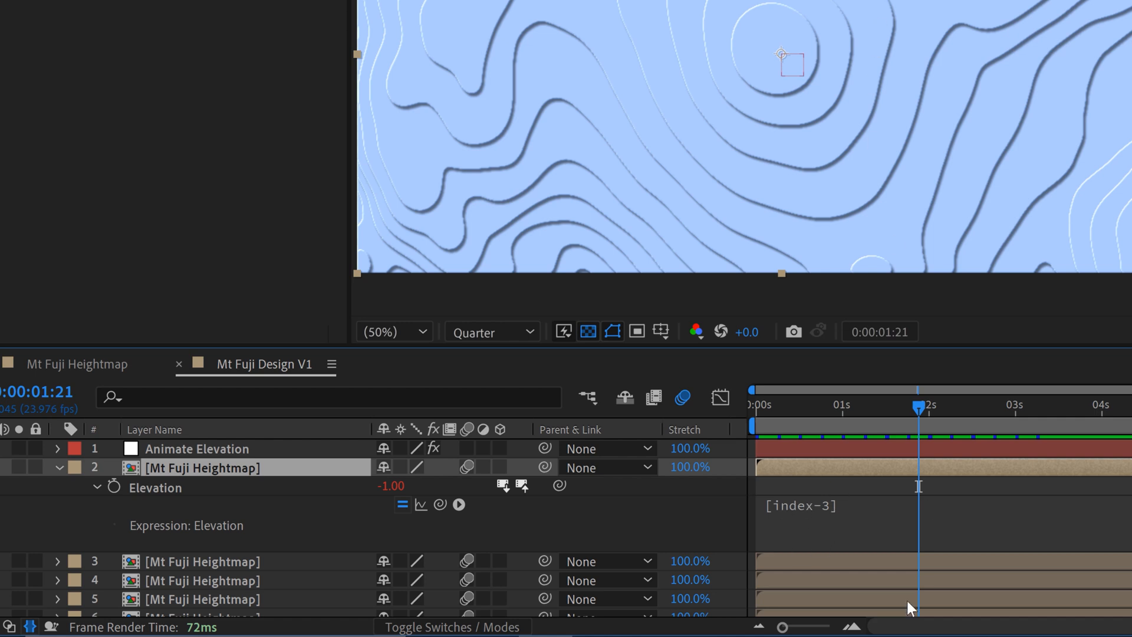
{"action": "left_click", "coordinate": [833, 505]}
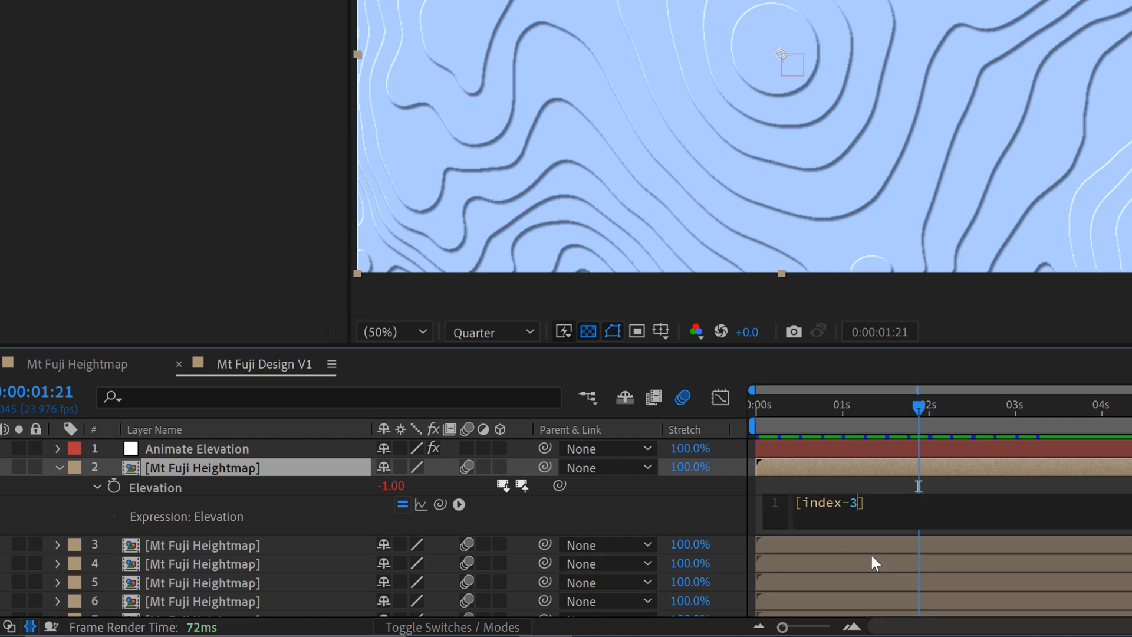
{"action": "type", "text": "+"}
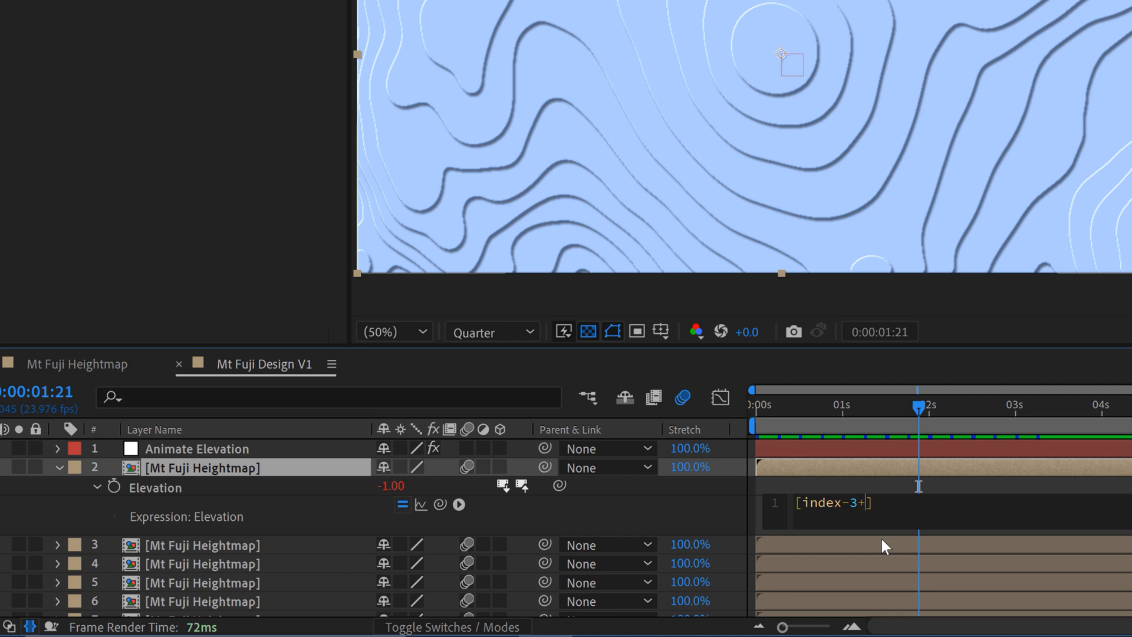
{"action": "left_click_drag", "start_coordinate": [440, 504], "coordinate": [84, 0]}
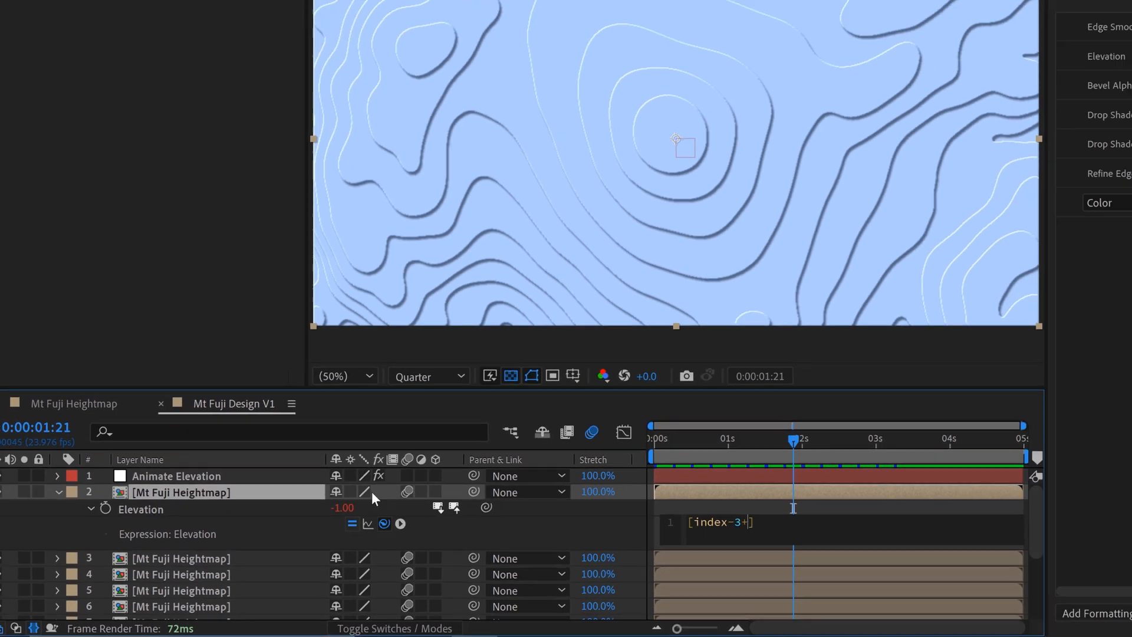
{"action": "left_click_drag", "start_coordinate": [76, 112], "coordinate": [56, 89]}
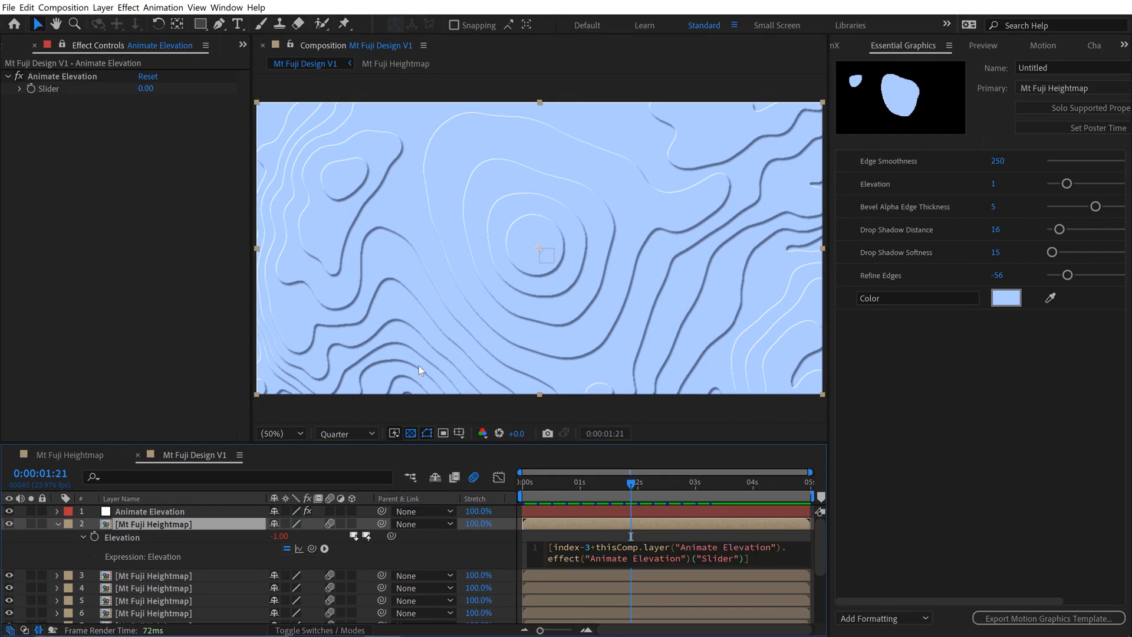
{"action": "left_click", "coordinate": [89, 115]}
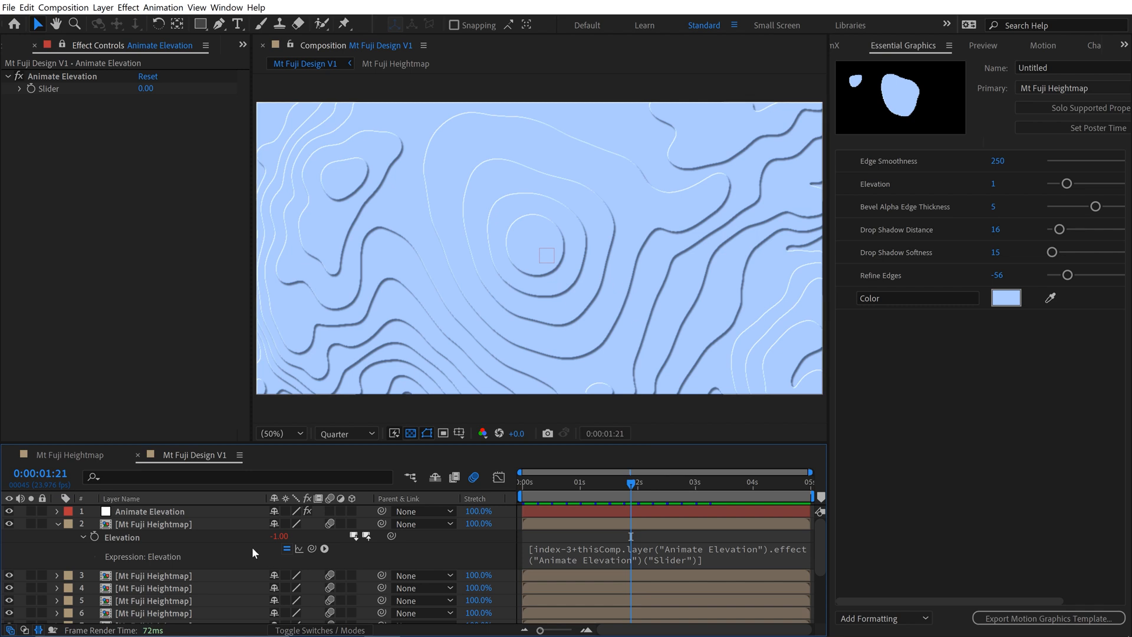
Step: Copy only the Elevation expression from the first heightmap layer, paste it onto all other heightmap layers, and check their expressions
{"action": "right_click", "coordinate": [123, 541]}
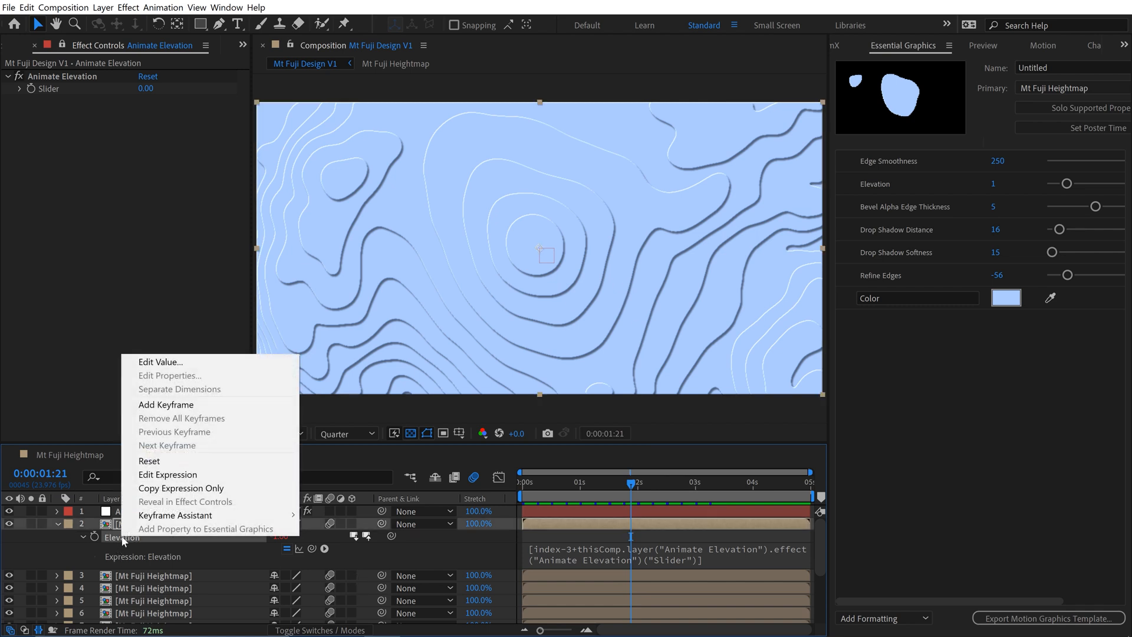
{"action": "left_click", "coordinate": [166, 489]}
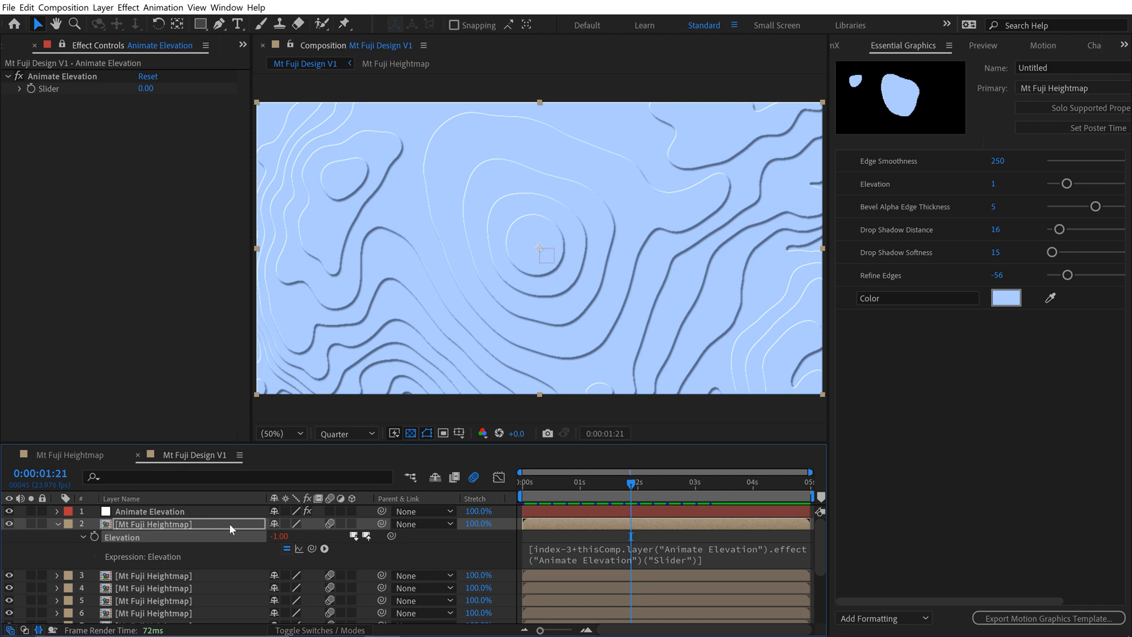
{"action": "left_click", "coordinate": [1042, 45]}
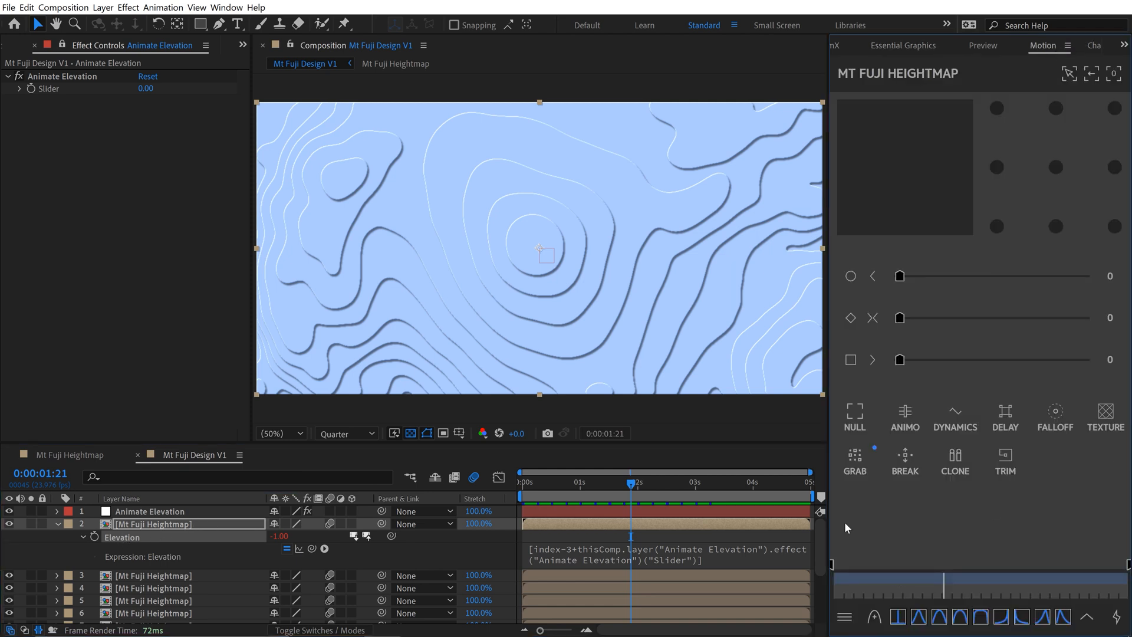
{"action": "left_click", "coordinate": [855, 458]}
{"action": "scroll", "coordinate": [173, 553], "scroll_direction": "up", "scroll_amount": 2}
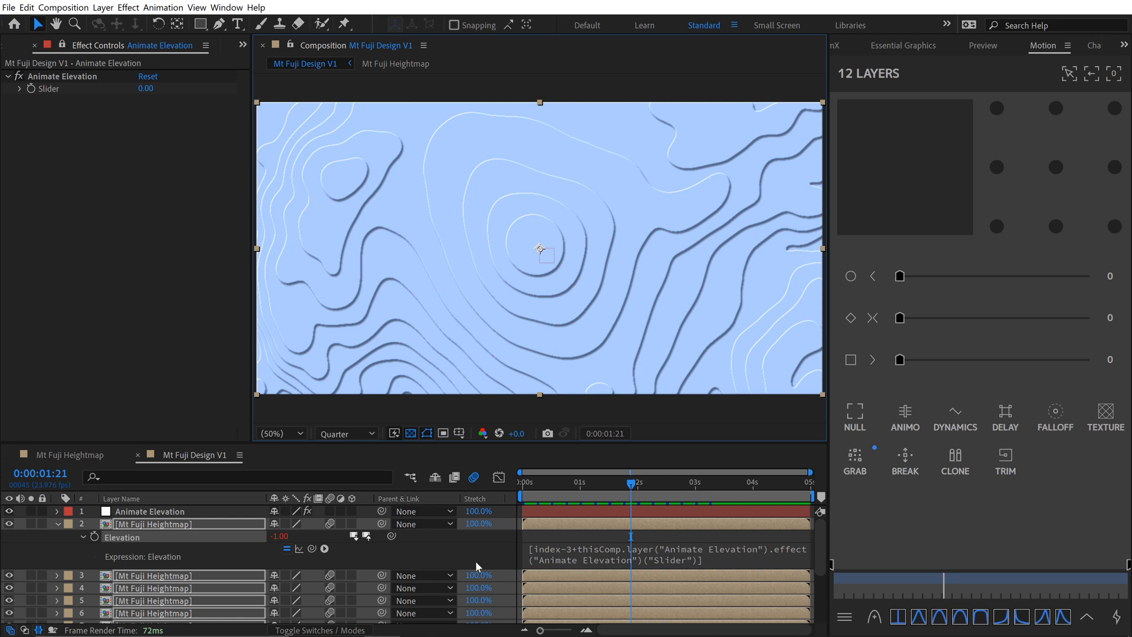
{"action": "key", "text": "e"}
{"action": "key", "text": "e"}
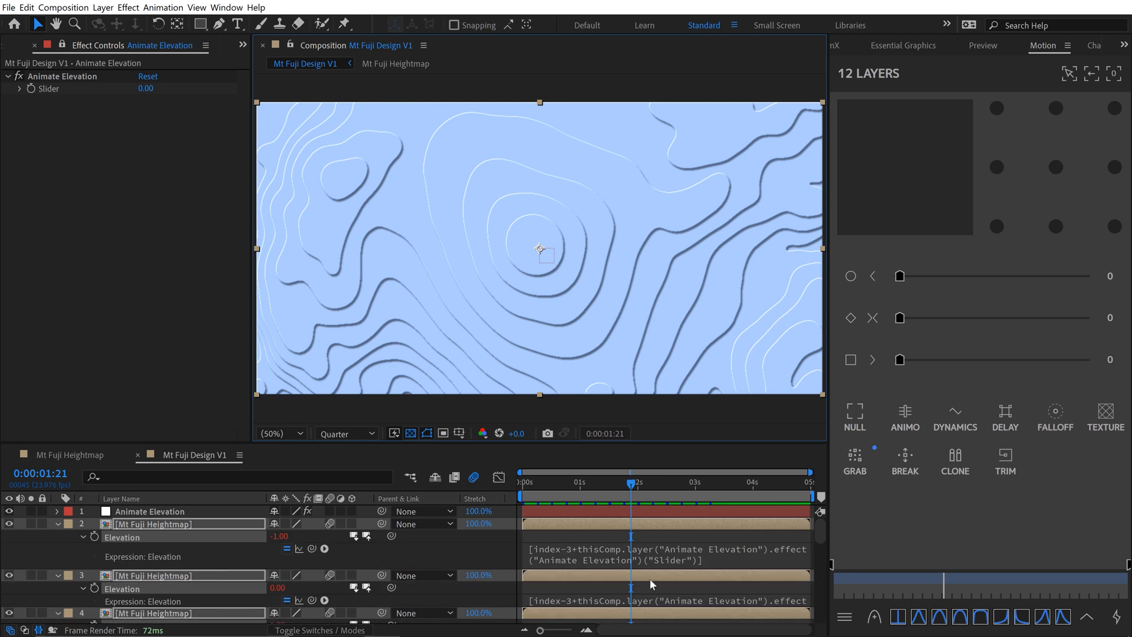
{"action": "scroll", "coordinate": [636, 557], "scroll_direction": "down", "scroll_amount": 4}
{"action": "scroll", "coordinate": [619, 561], "scroll_direction": "up", "scroll_amount": 3}
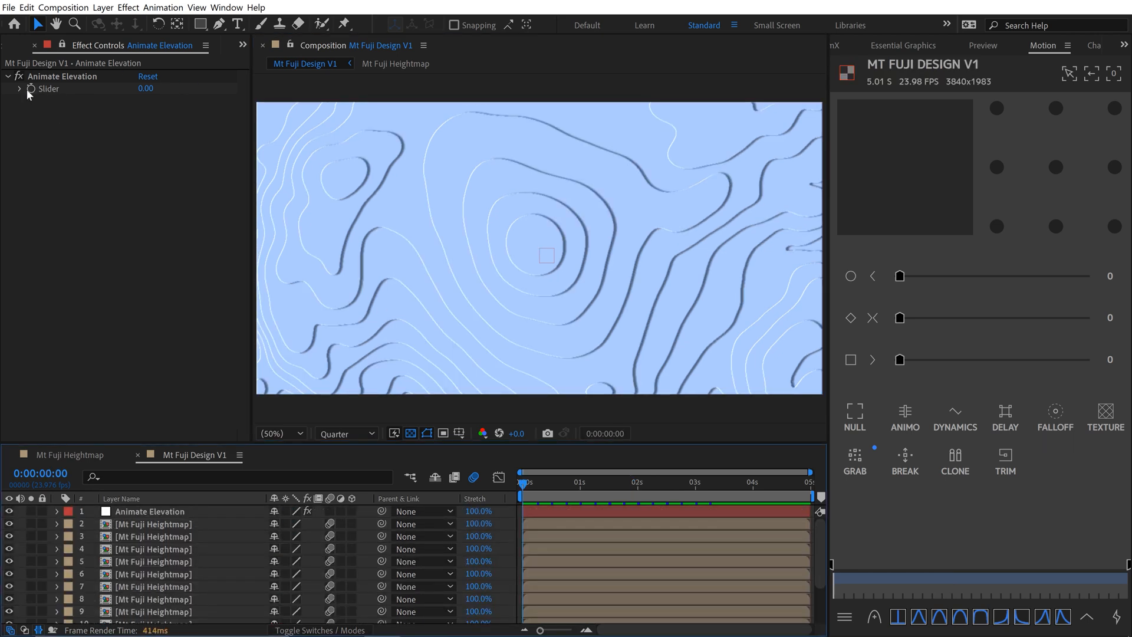
Step: Keyframe the Animate Elevation slider from 0 at the start to a negative value, placing the second keyframe at about 3 seconds
{"action": "left_click", "coordinate": [30, 89]}
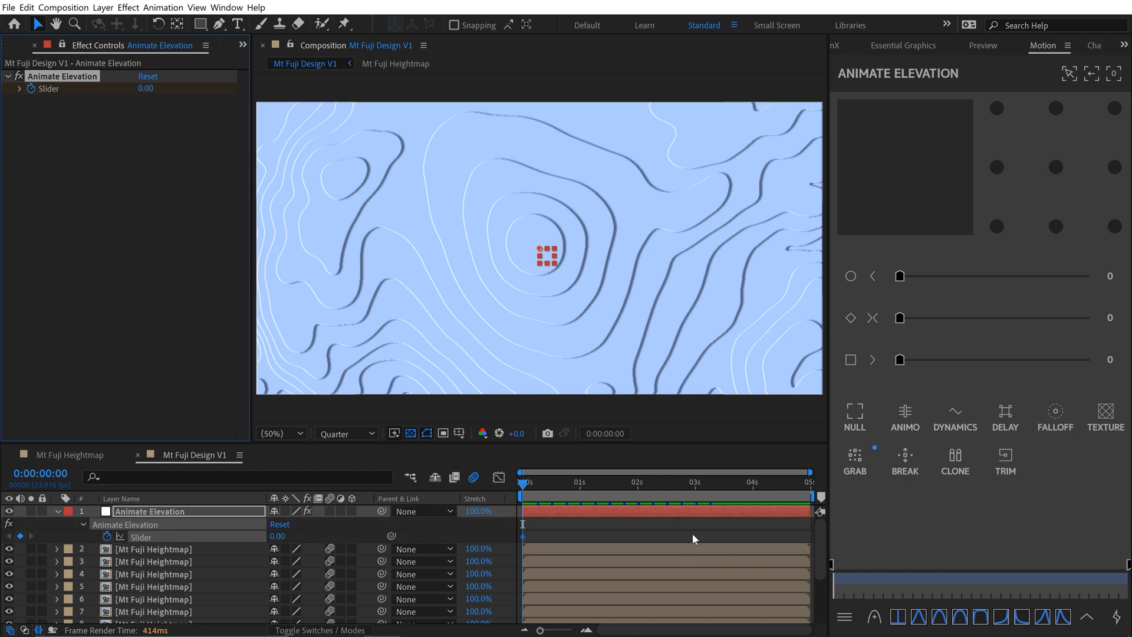
{"action": "left_click", "coordinate": [661, 483]}
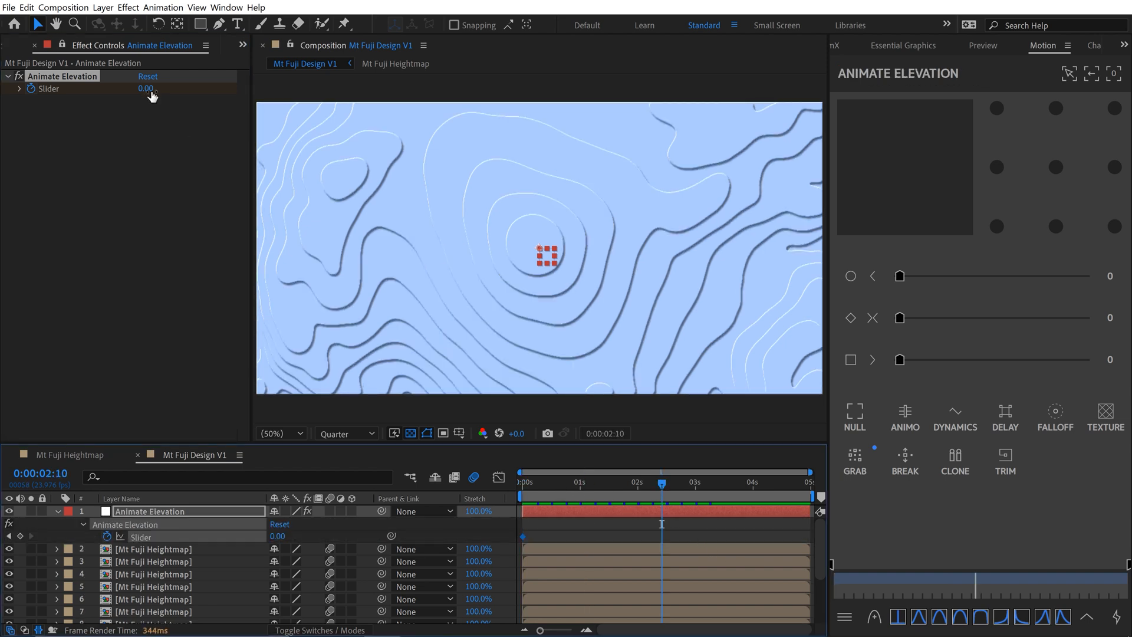
{"action": "mouse_move", "coordinate": [148, 94]}
{"action": "left_mouse_down"}
{"action": "mouse_move", "coordinate": [176, 87]}
{"action": "mouse_move", "coordinate": [86, 102]}
{"action": "mouse_move", "coordinate": [132, 92]}
{"action": "left_mouse_up"}
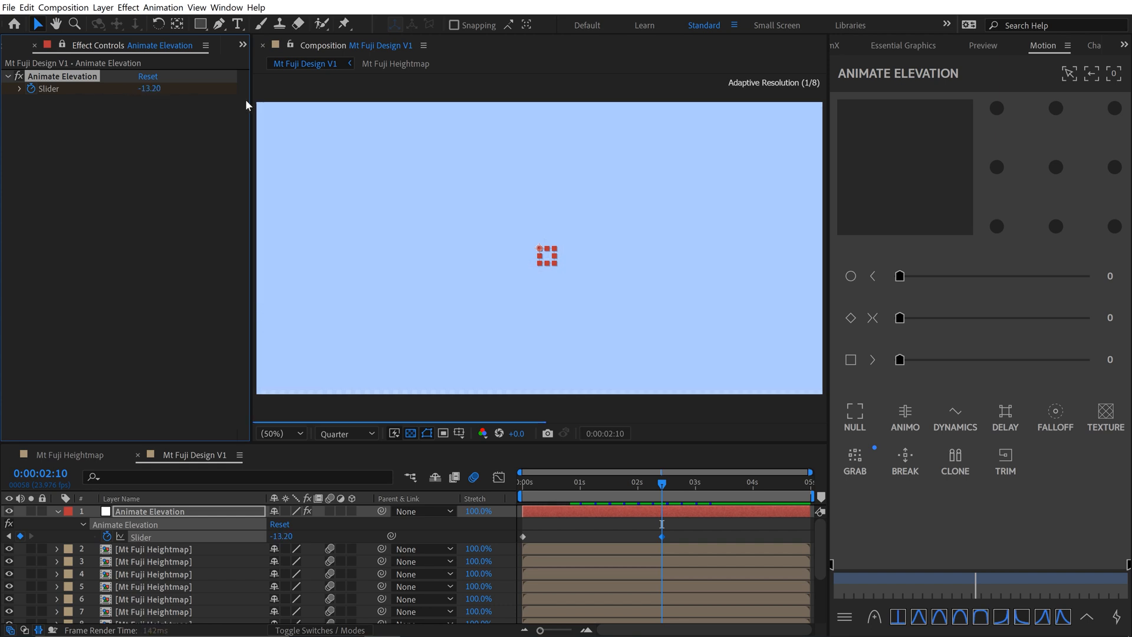
{"action": "mouse_move", "coordinate": [523, 535]}
{"action": "left_mouse_down"}
{"action": "mouse_move", "coordinate": [652, 550]}
{"action": "mouse_move", "coordinate": [698, 537]}
{"action": "mouse_move", "coordinate": [527, 534]}
{"action": "left_mouse_up"}
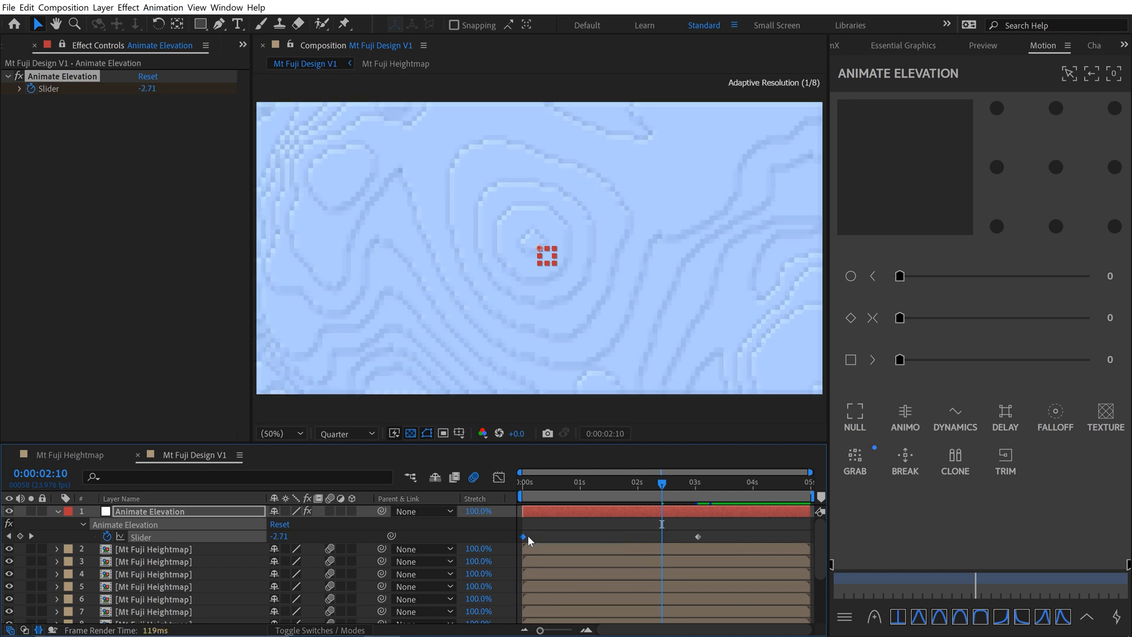
{"action": "left_click", "coordinate": [686, 483]}
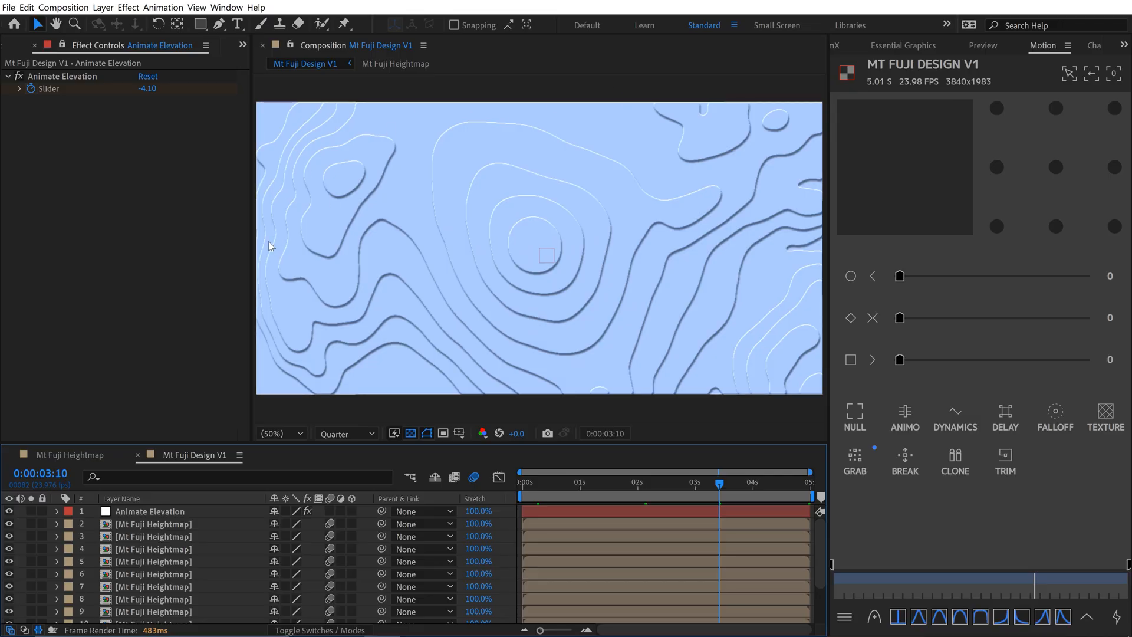
Step: Open the Mt Fuji Heightmap composition and expand the Bevel Alpha and Drop Shadow settings of the Color with Effects layer
{"action": "left_click", "coordinate": [13, 47]}
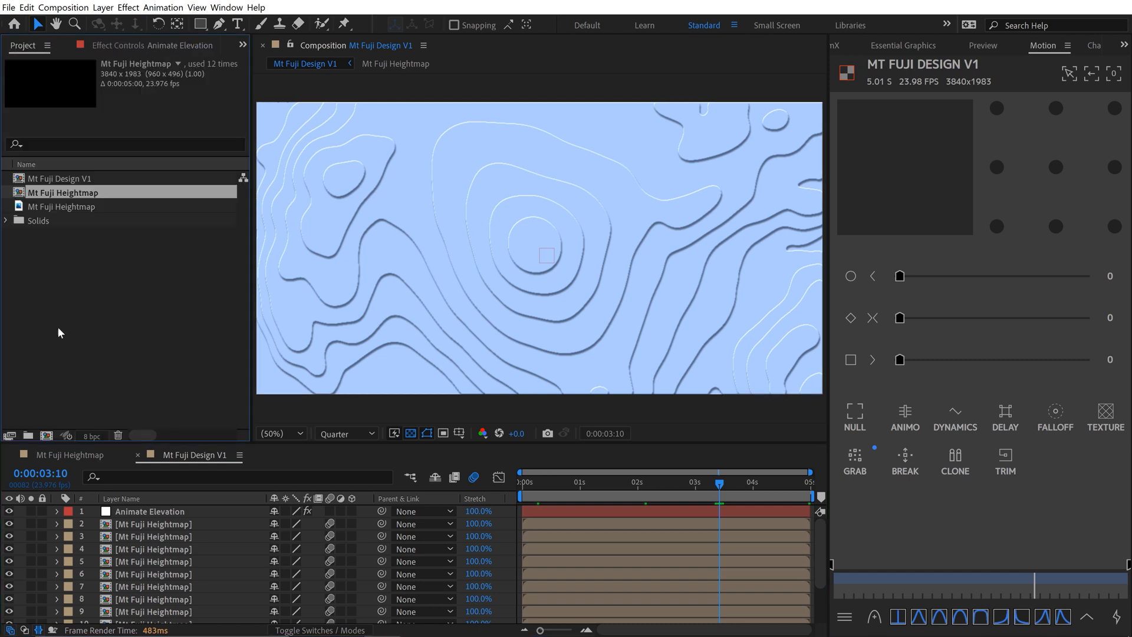
{"action": "left_click", "coordinate": [164, 47]}
{"action": "double_click", "coordinate": [127, 575]}
{"action": "left_click", "coordinate": [141, 525]}
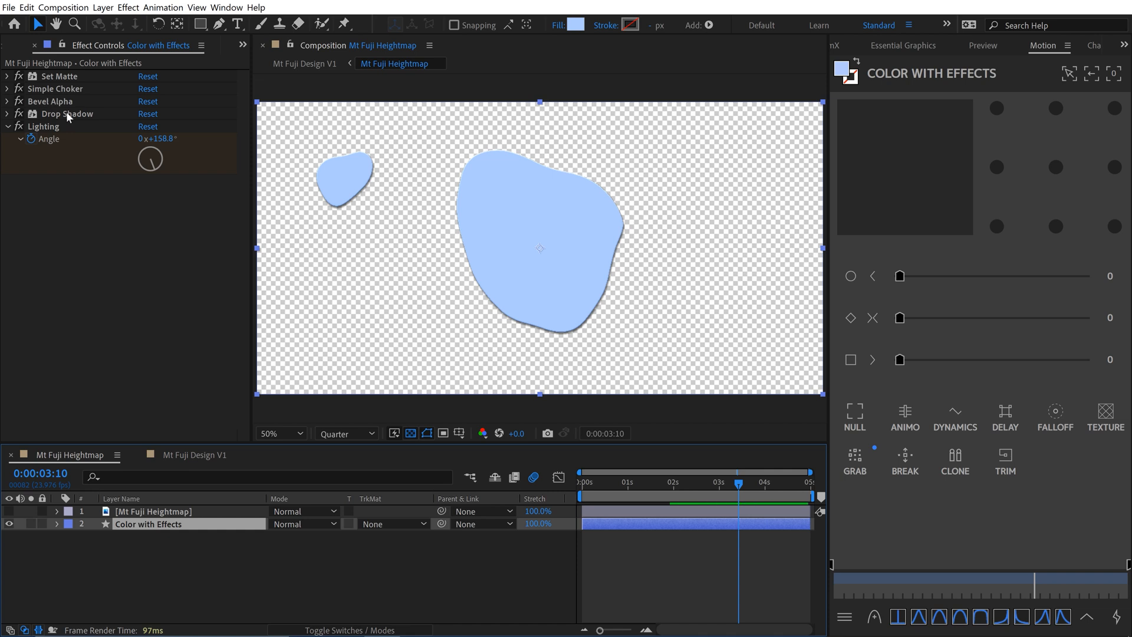
{"action": "left_click", "coordinate": [8, 101]}
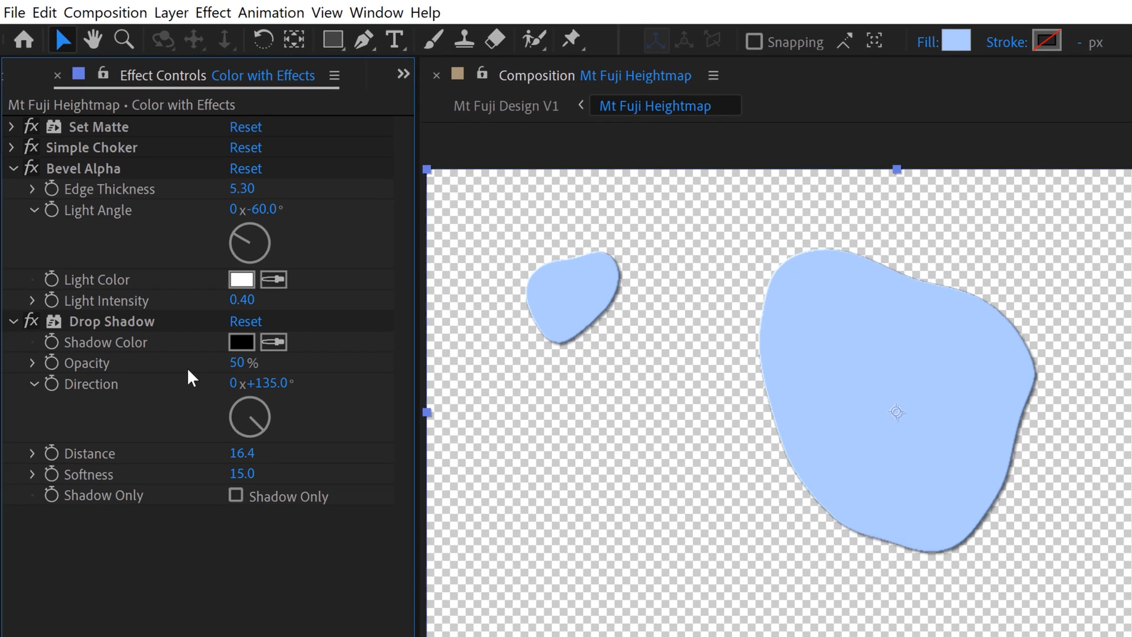
Step: Apply a Slider Control to the Color with Effects layer and rename the effect Lighting
{"action": "key", "text": "ctrl+space"}
{"action": "type", "text": "slider"}
{"action": "key", "text": "Return"}
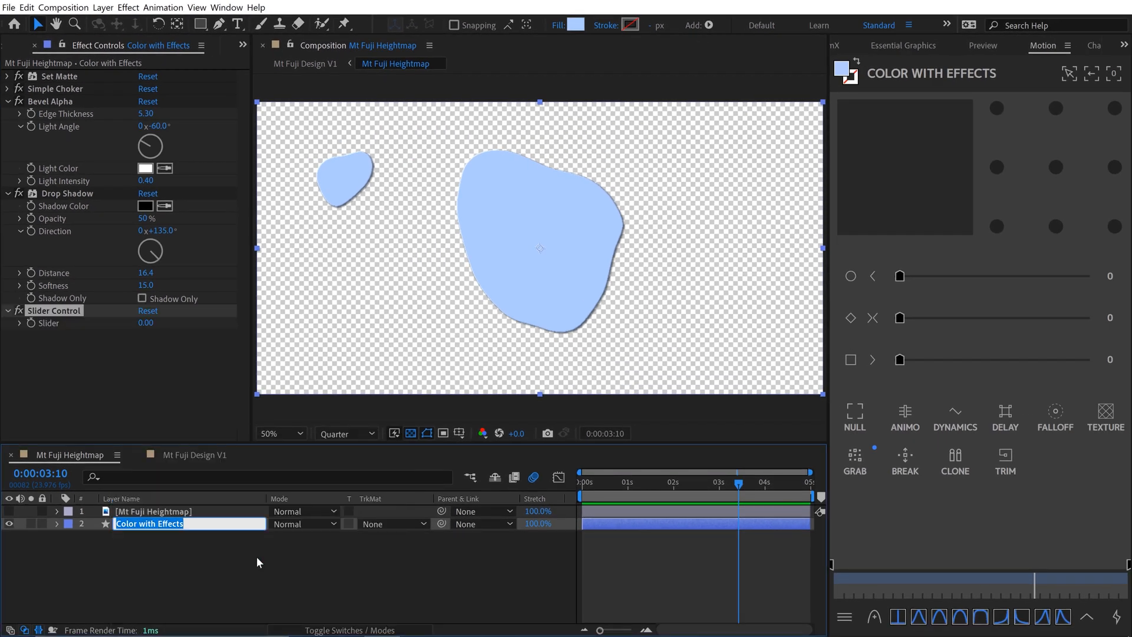
{"action": "left_click", "coordinate": [65, 311]}
{"action": "key", "text": "Return"}
{"action": "type", "text": "Lighting"}
{"action": "key", "text": "Return"}
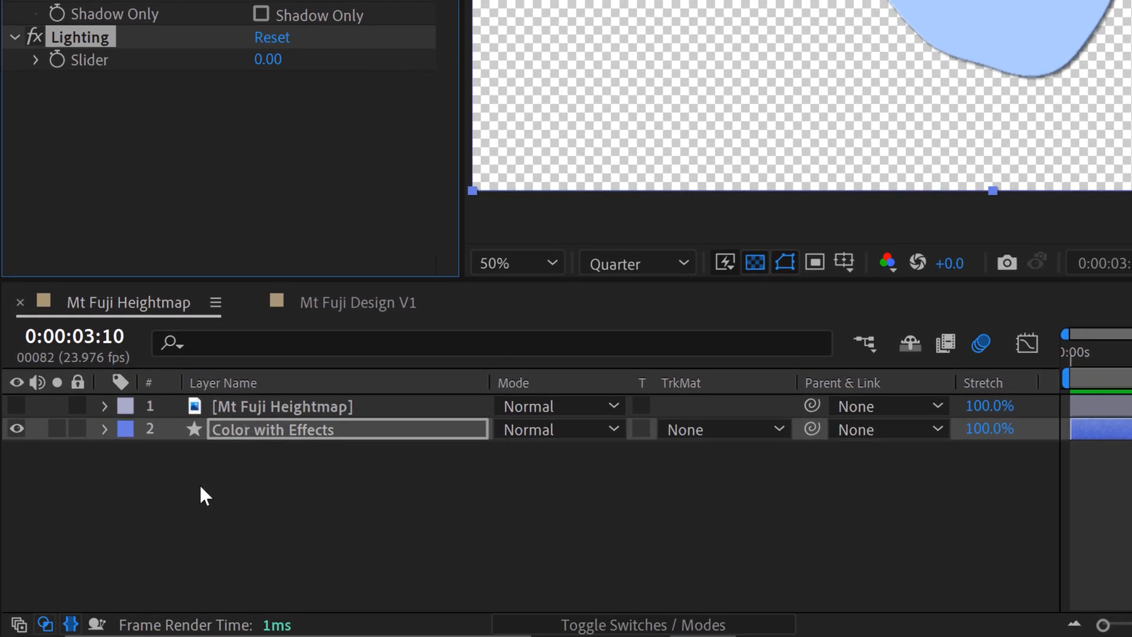
Step: Reveal the layer's effects in an enlarged timeline and link Bevel Alpha's Light Angle to the Lighting slider
{"action": "key", "text": "e"}
{"action": "left_click", "coordinate": [109, 537]}
{"action": "scroll", "coordinate": [96, 496], "scroll_direction": "down", "scroll_amount": 2}
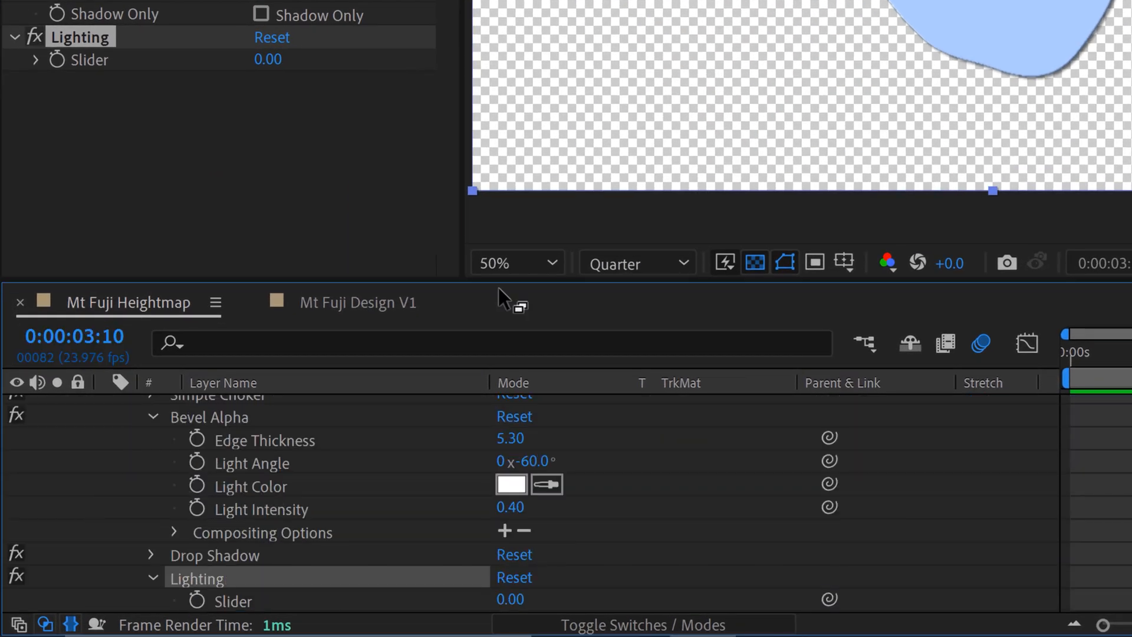
{"action": "left_click_drag", "start_coordinate": [504, 281], "coordinate": [531, 106]}
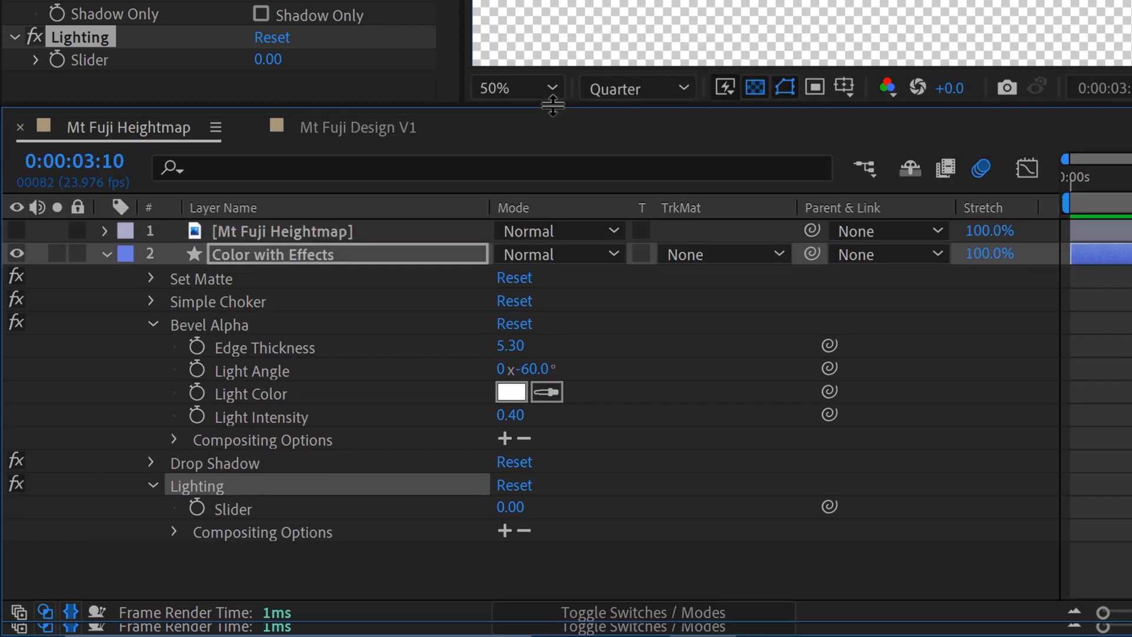
{"action": "left_click_drag", "start_coordinate": [825, 366], "coordinate": [242, 509]}
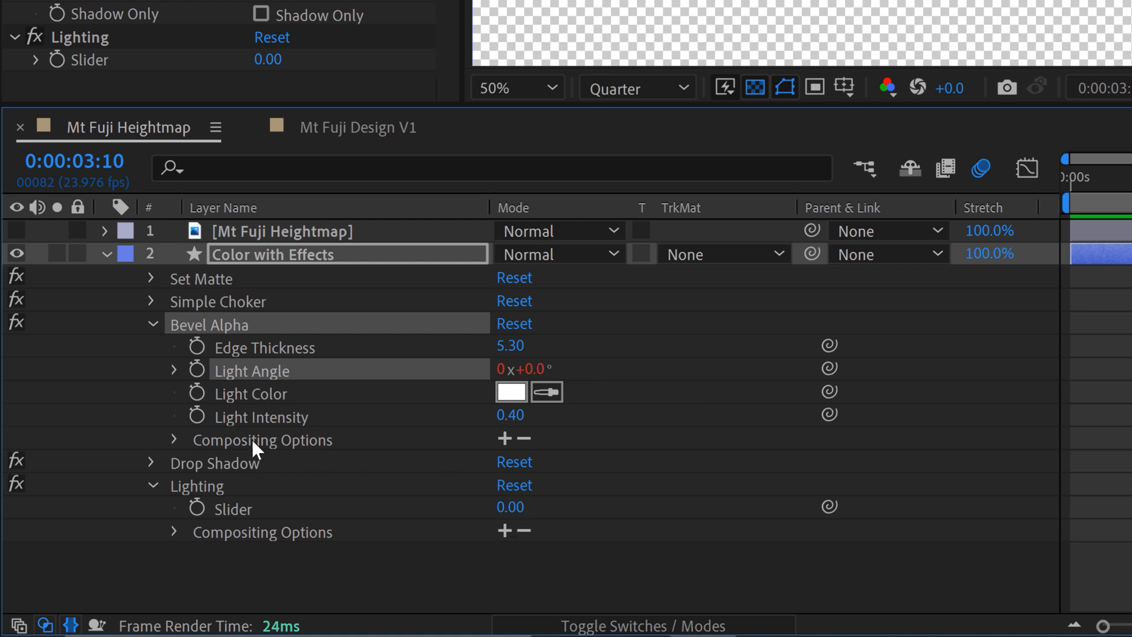
Step: Link Drop Shadow's Direction to the Lighting slider
{"action": "left_click", "coordinate": [151, 462]}
{"action": "scroll", "coordinate": [166, 490], "scroll_direction": "down", "scroll_amount": 1}
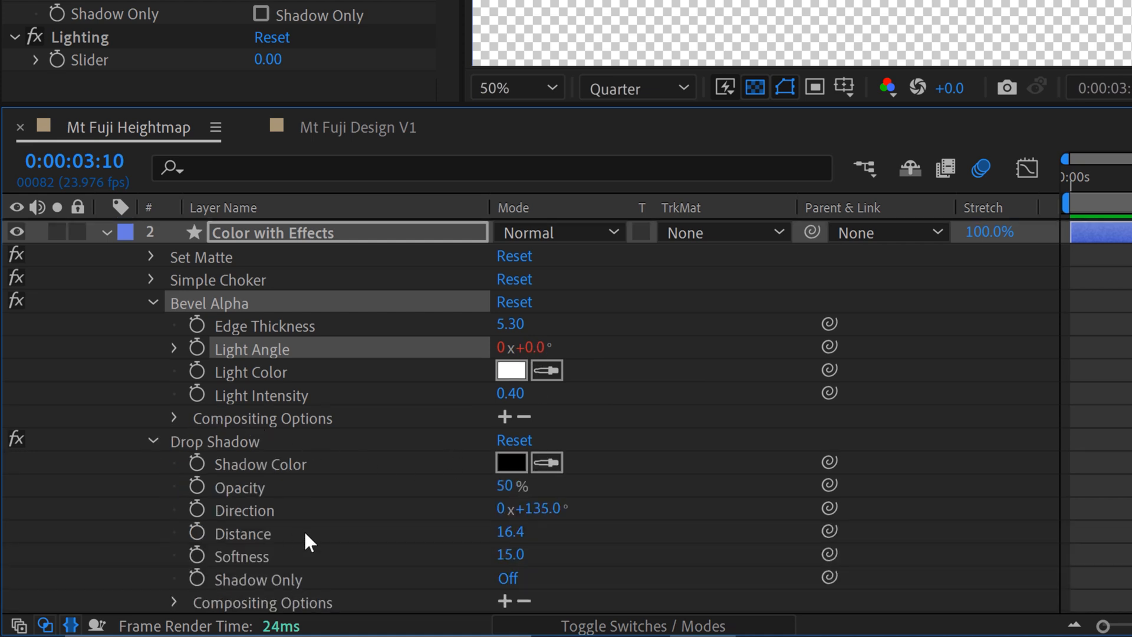
{"action": "left_click_drag", "start_coordinate": [829, 508], "coordinate": [258, 575]}
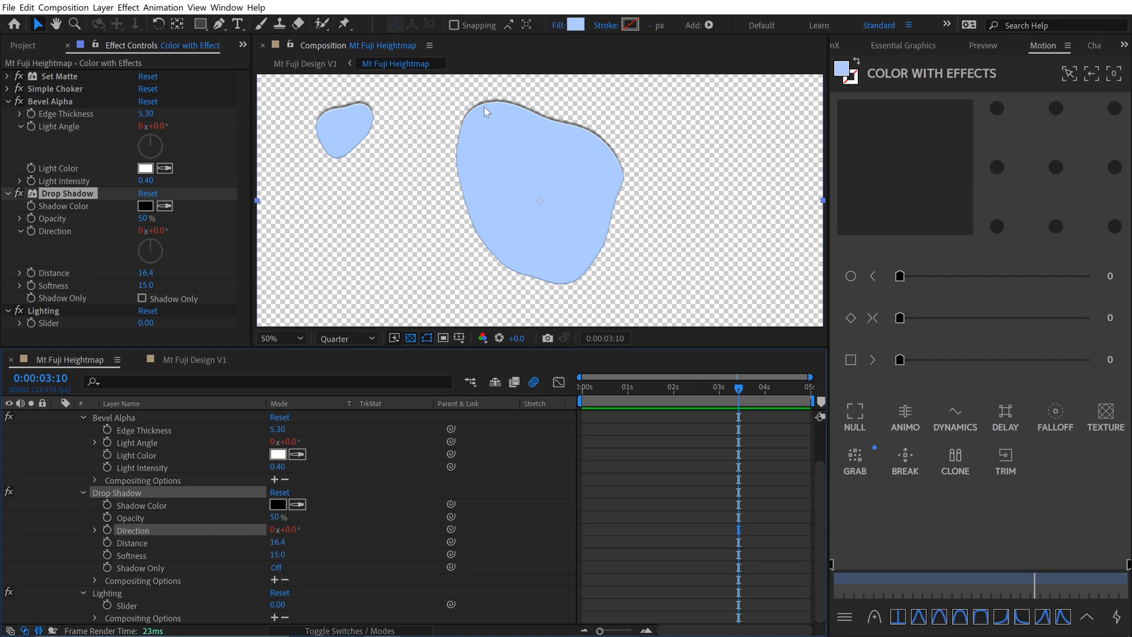
Step: Compare the bevel highlight with the shadow up close, add +180 to the Light Angle expression, and collapse the Color with Effects layer
{"action": "scroll", "coordinate": [502, 115], "scroll_direction": "up", "scroll_amount": 4}
{"action": "left_click_drag", "start_coordinate": [504, 122], "coordinate": [593, 302]}
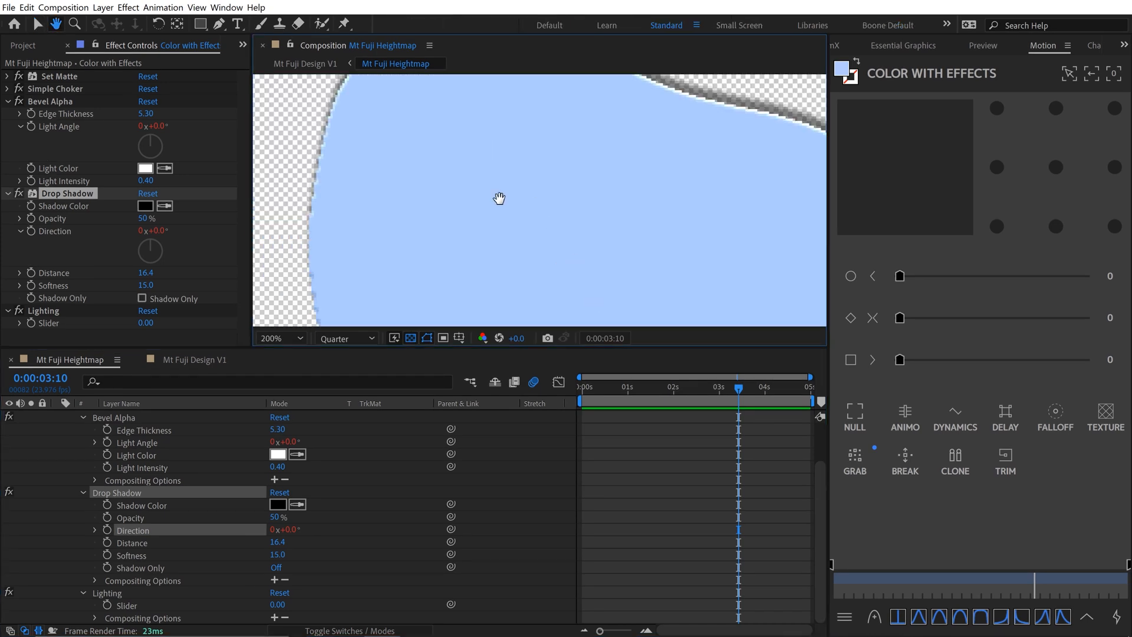
{"action": "left_click_drag", "start_coordinate": [486, 167], "coordinate": [526, 285]}
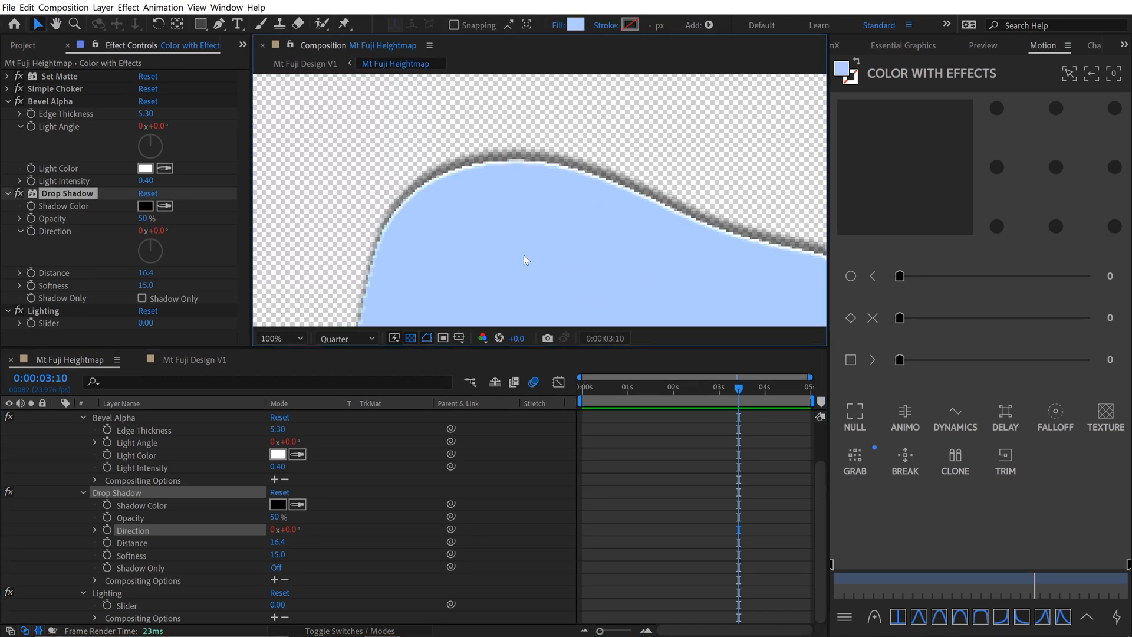
{"action": "scroll", "coordinate": [524, 256], "scroll_direction": "down", "scroll_amount": 4}
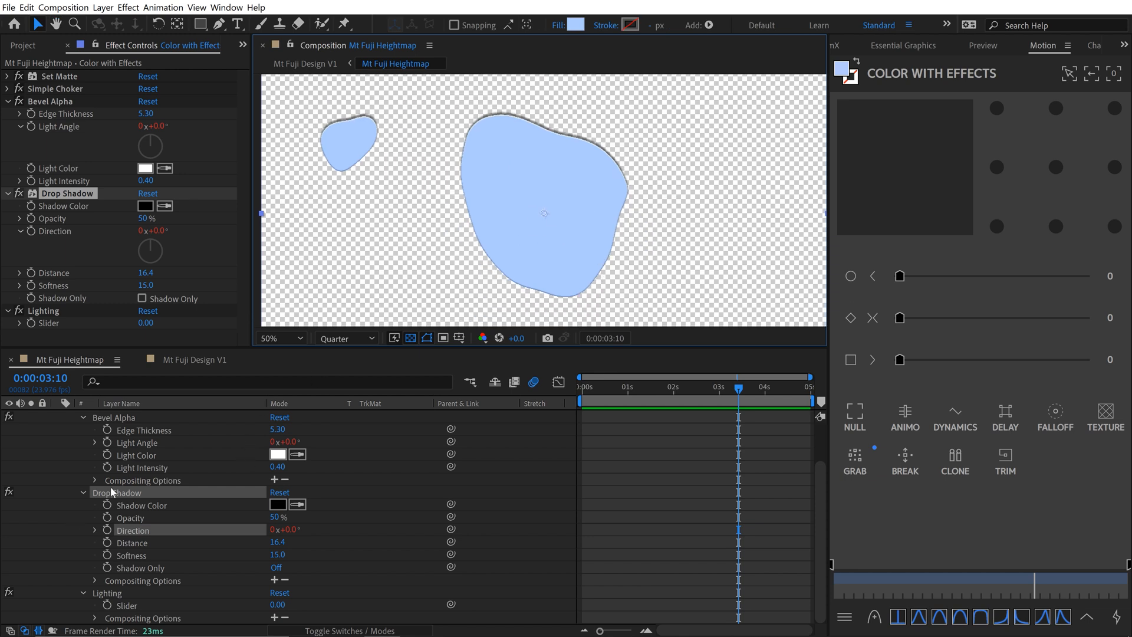
{"action": "scroll", "coordinate": [324, 466], "scroll_direction": "up", "scroll_amount": 3}
{"action": "left_click", "coordinate": [93, 479]}
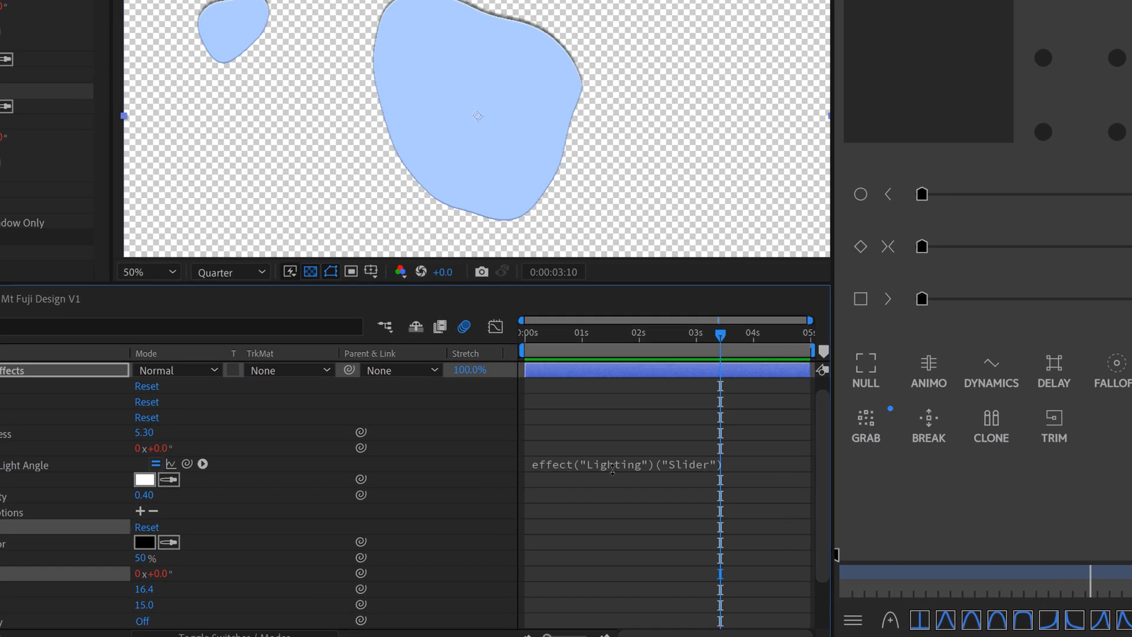
{"action": "left_click", "coordinate": [799, 496]}
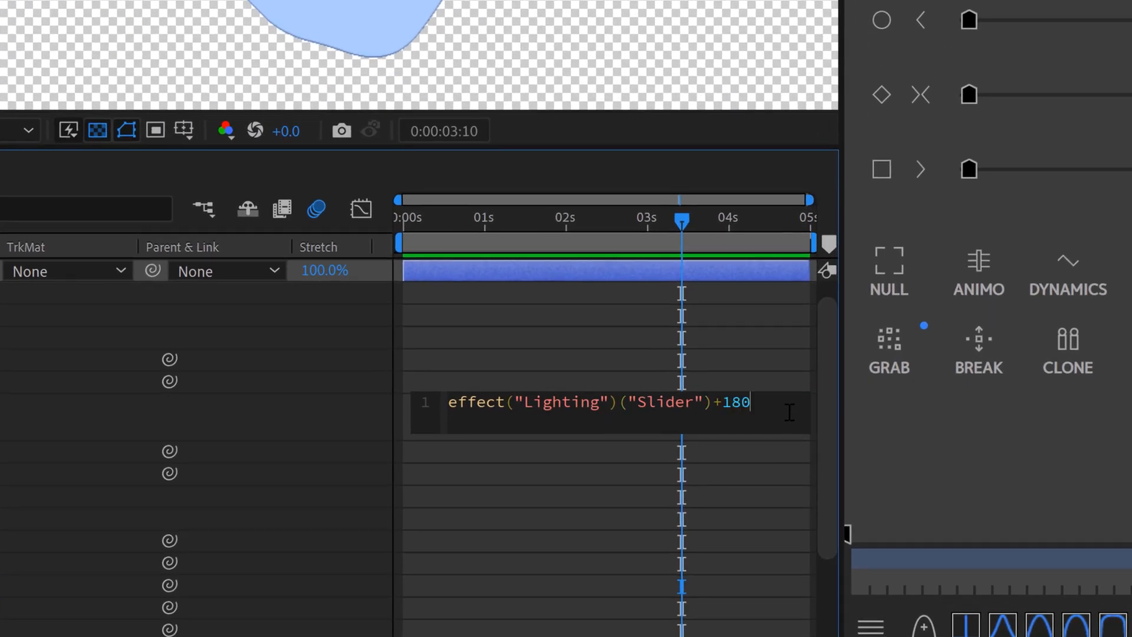
{"action": "left_click", "coordinate": [505, 336]}
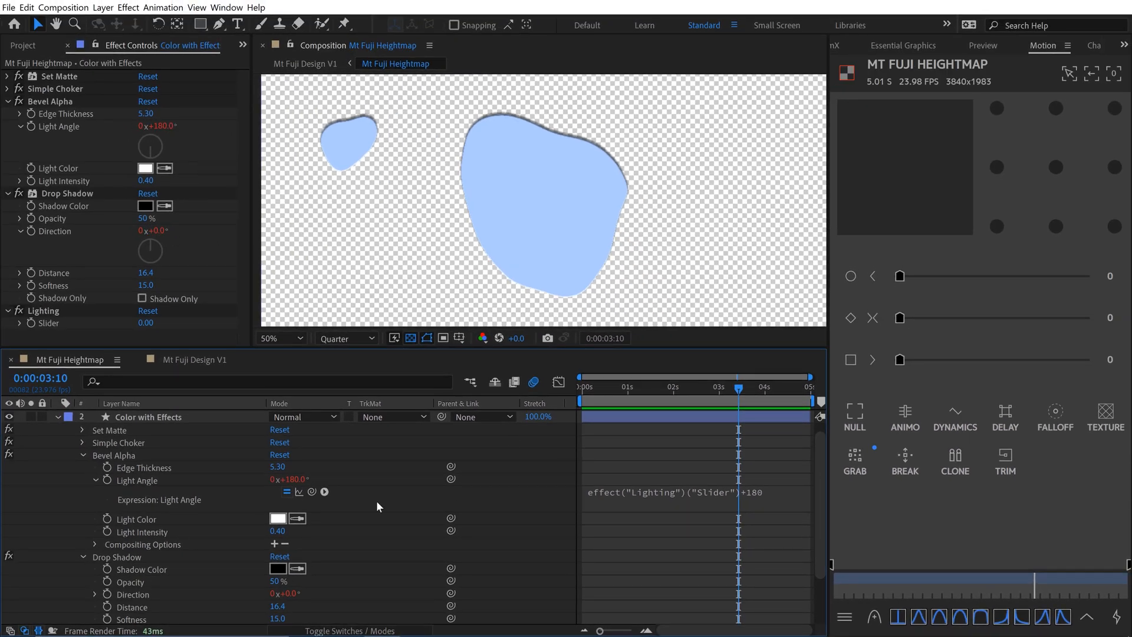
{"action": "left_click", "coordinate": [58, 417]}
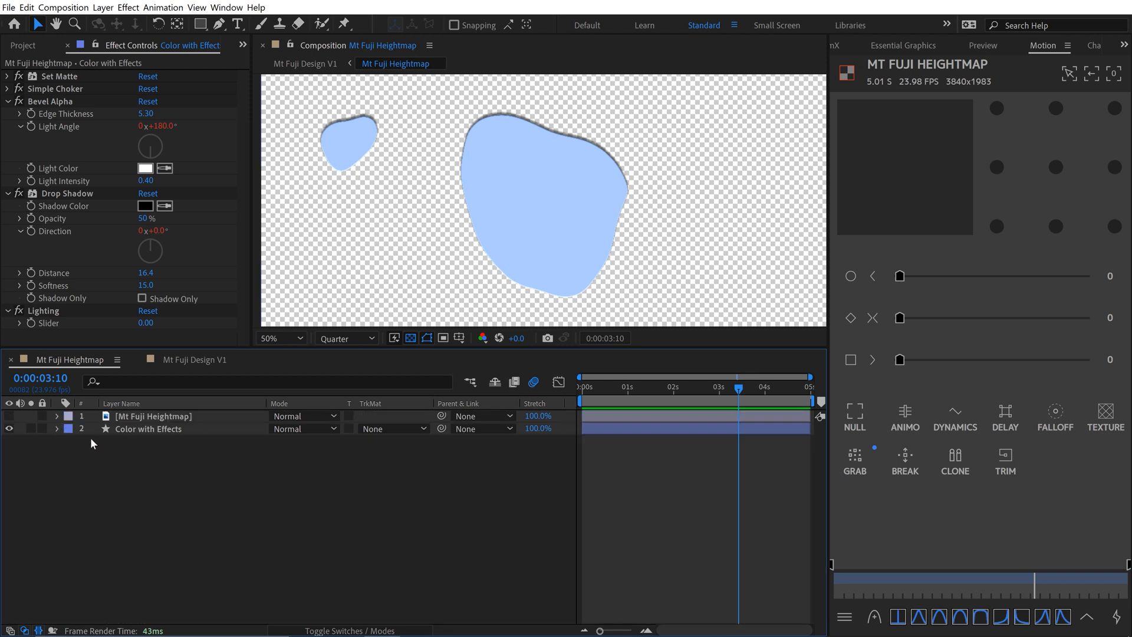
Step: Set the Lighting slider on the Color with Effects layer to 160 and deselect the layer
{"action": "left_click", "coordinate": [56, 427]}
{"action": "left_click", "coordinate": [57, 416]}
{"action": "left_click_drag", "start_coordinate": [148, 328], "coordinate": [263, 318]}
{"action": "key", "text": "F2"}
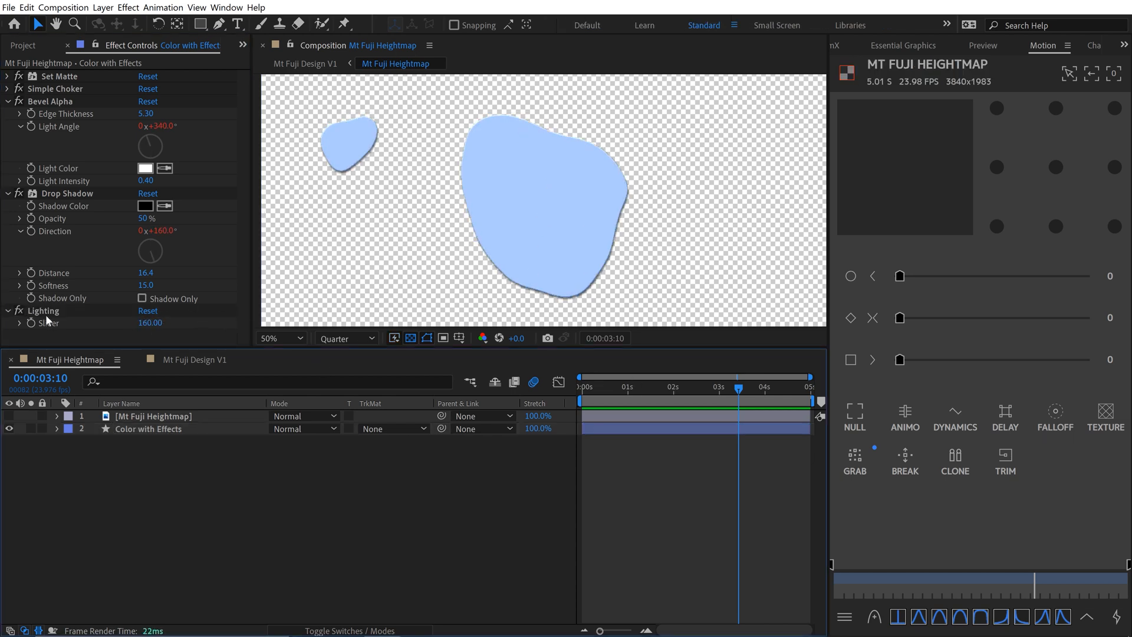
Step: Add the Lighting effect's Slider property to the Mt Fuji Heightmap composition's Essential Graphics and keep its name as Lighting
{"action": "left_click", "coordinate": [911, 45]}
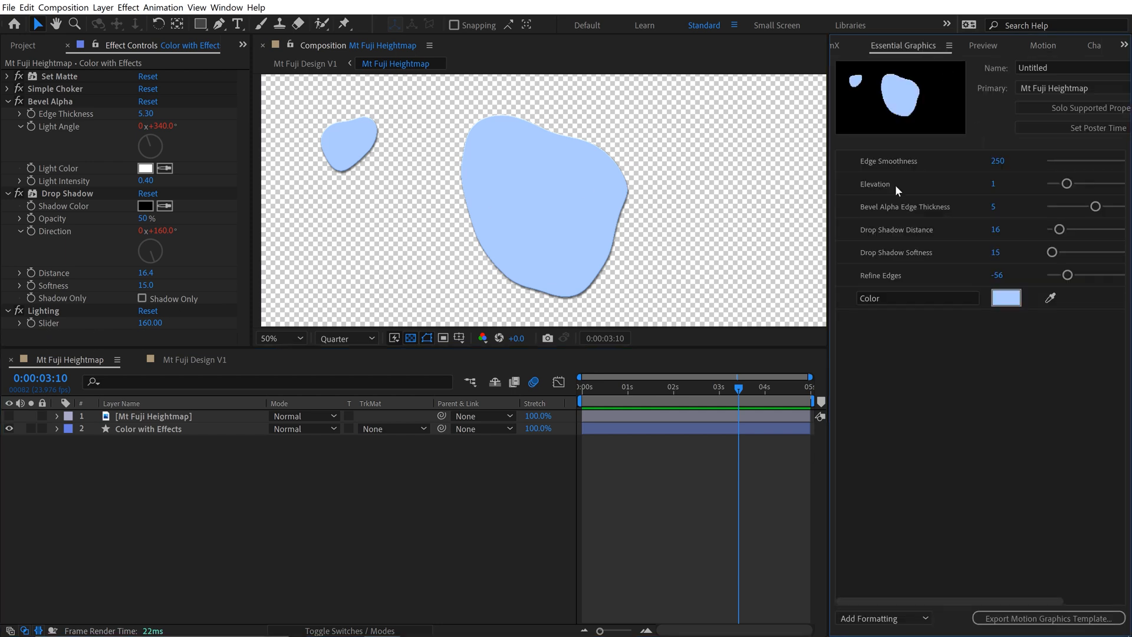
{"action": "right_click", "coordinate": [44, 326]}
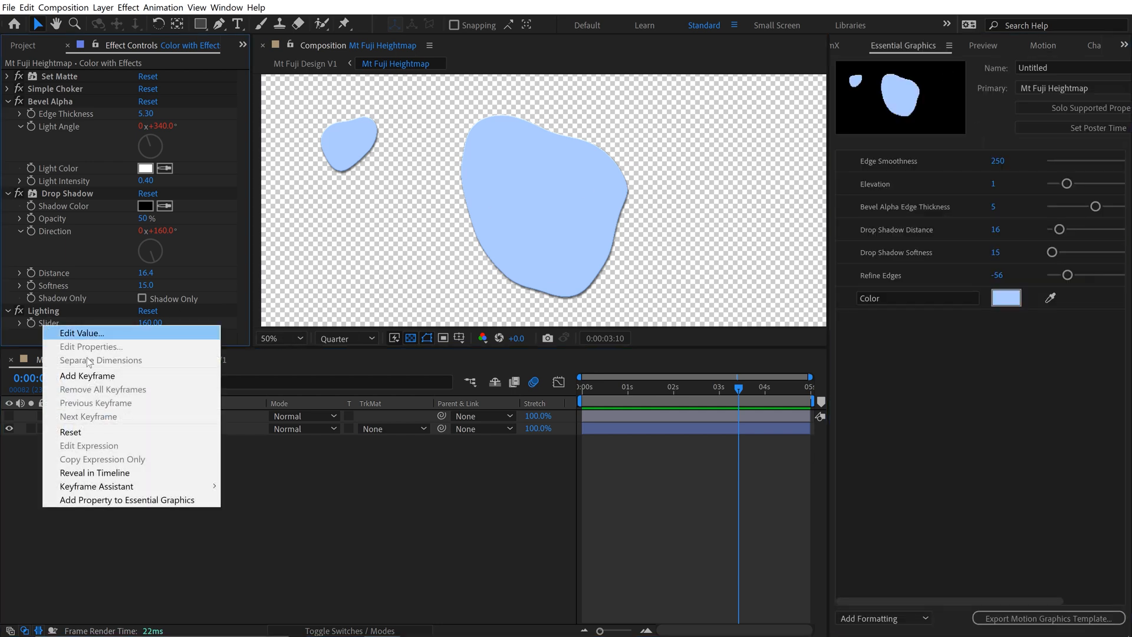
{"action": "left_click", "coordinate": [106, 499]}
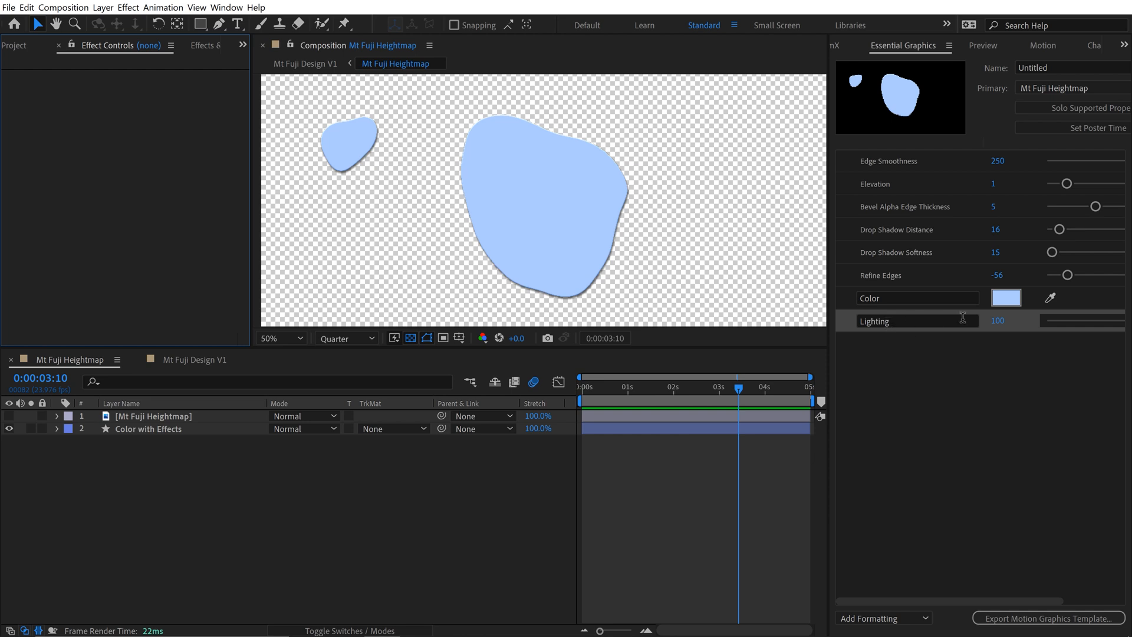
{"action": "left_click", "coordinate": [1024, 362]}
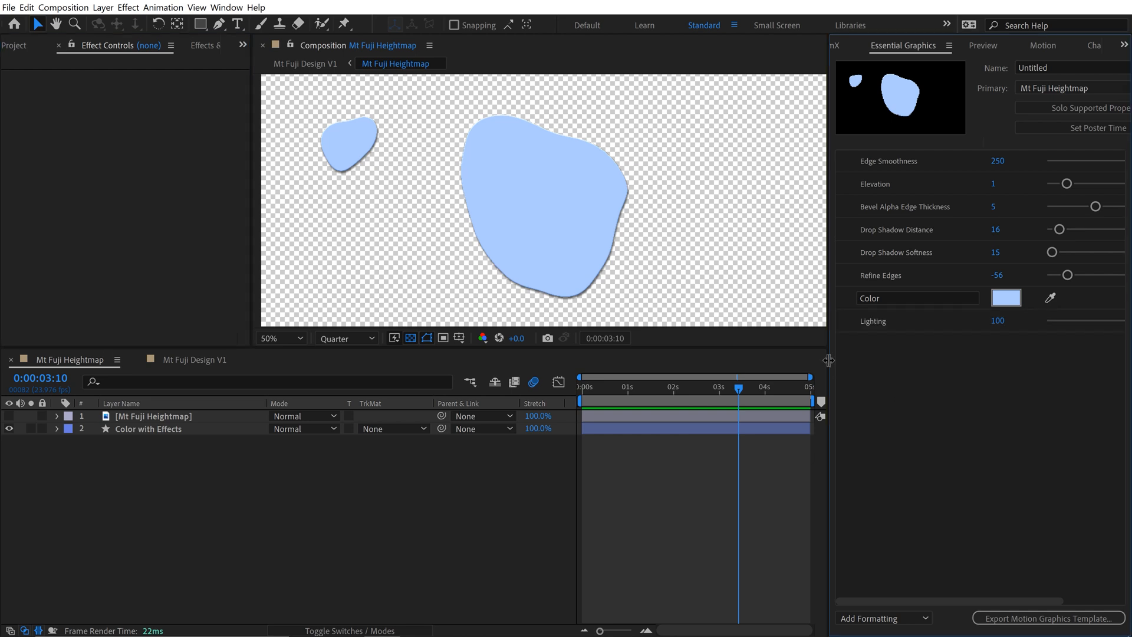
Step: Make room for the Essential Graphics range options and raise the upper limit of the Lighting control's slider range
{"action": "left_click_drag", "start_coordinate": [829, 360], "coordinate": [741, 360]}
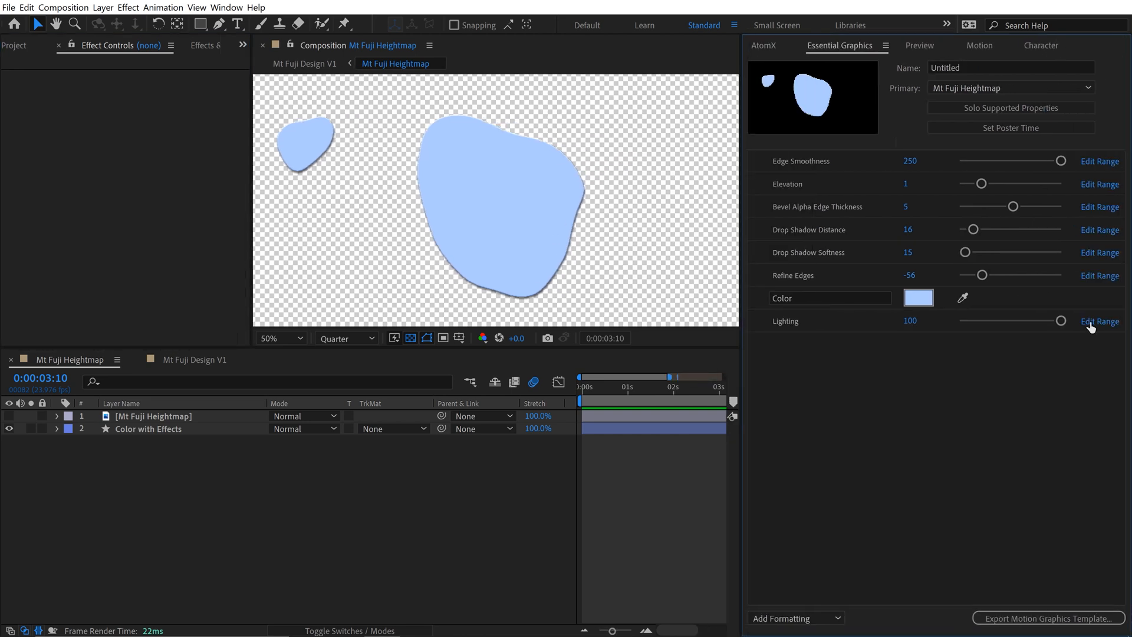
{"action": "left_click", "coordinate": [1091, 321]}
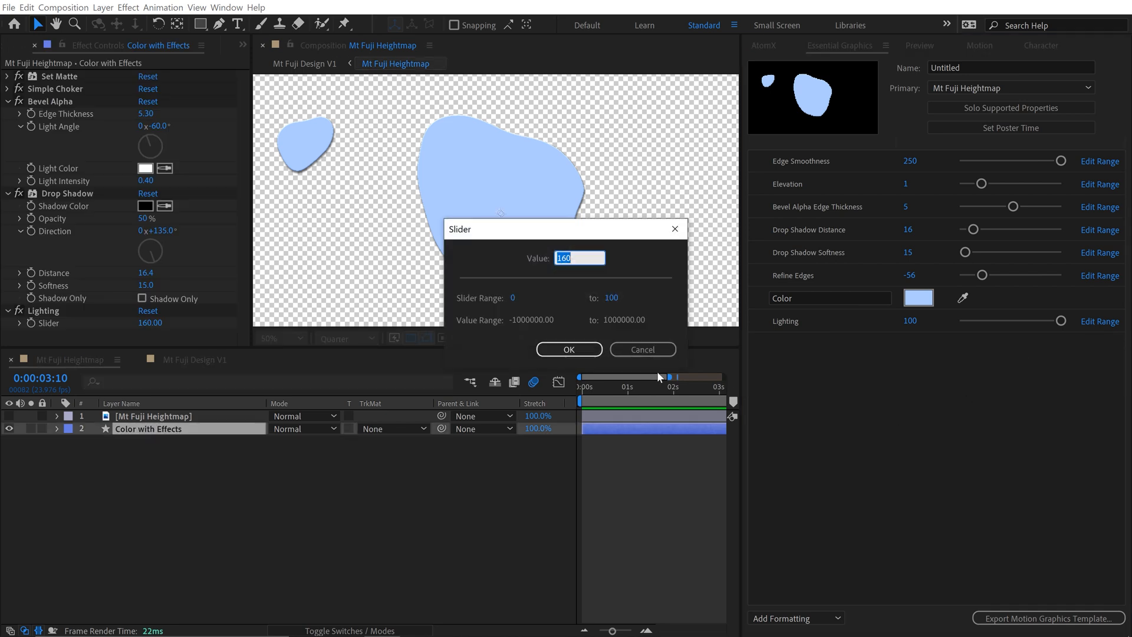
{"action": "left_click", "coordinate": [607, 298]}
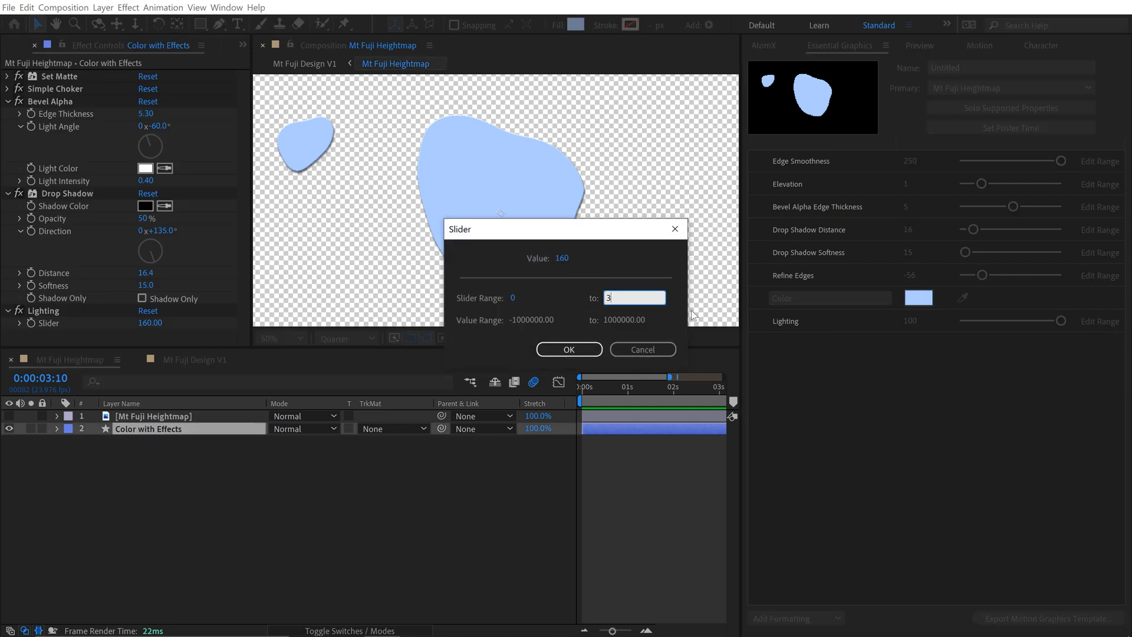
{"action": "left_click", "coordinate": [568, 349]}
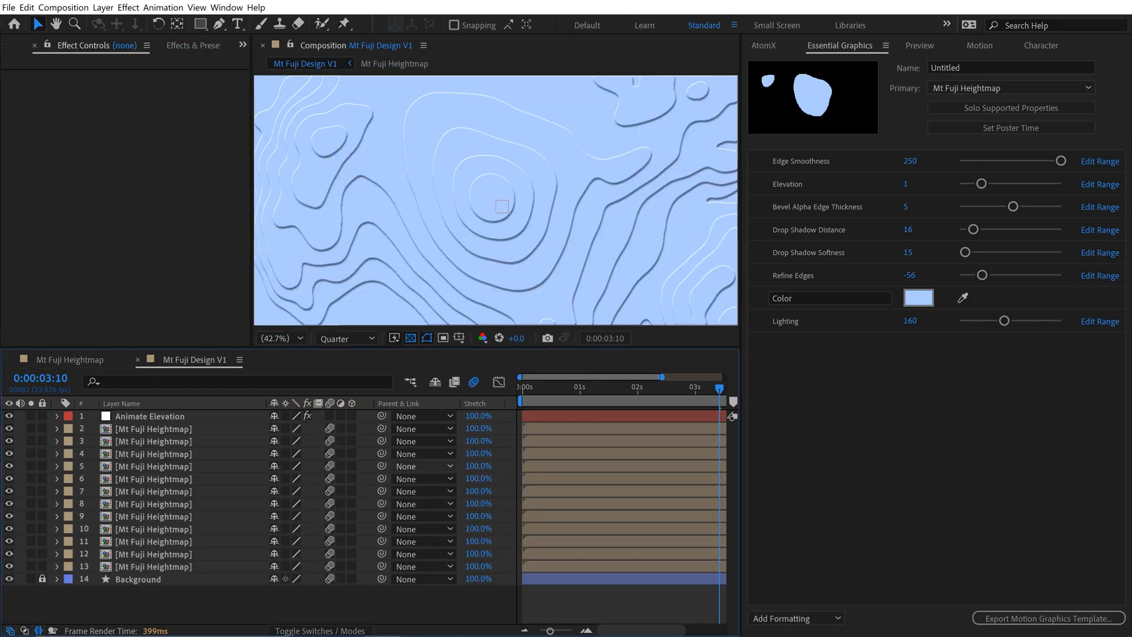
Step: Try the Lighting control at about 83 while viewing the layered contours in the Mt Fuji Design V1 composition
{"action": "left_click_drag", "start_coordinate": [1004, 320], "coordinate": [989, 317]}
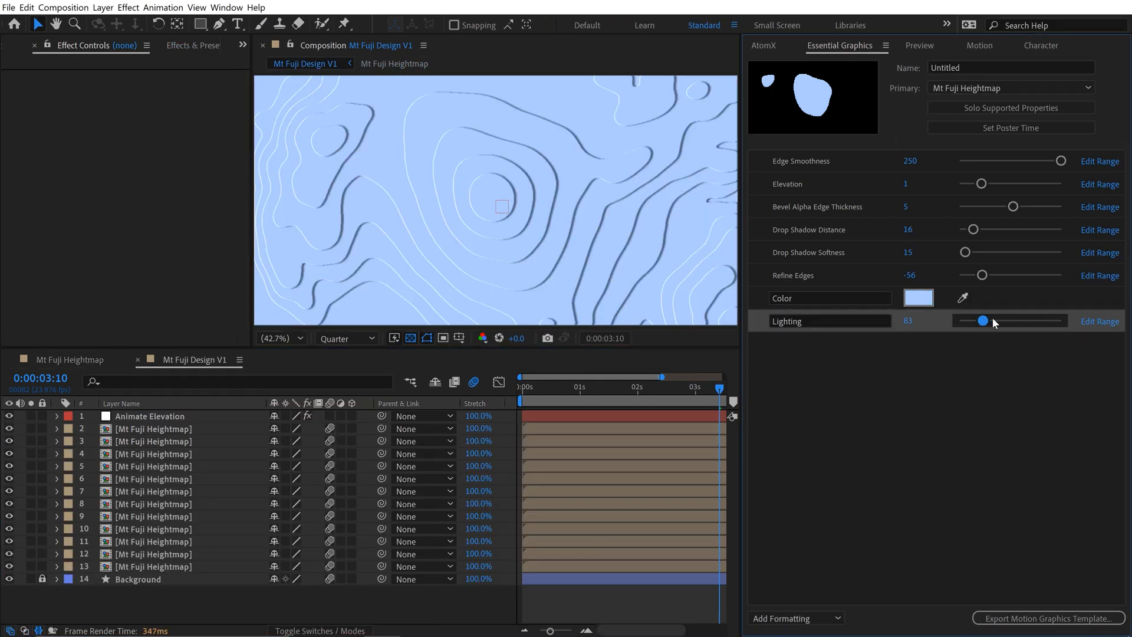